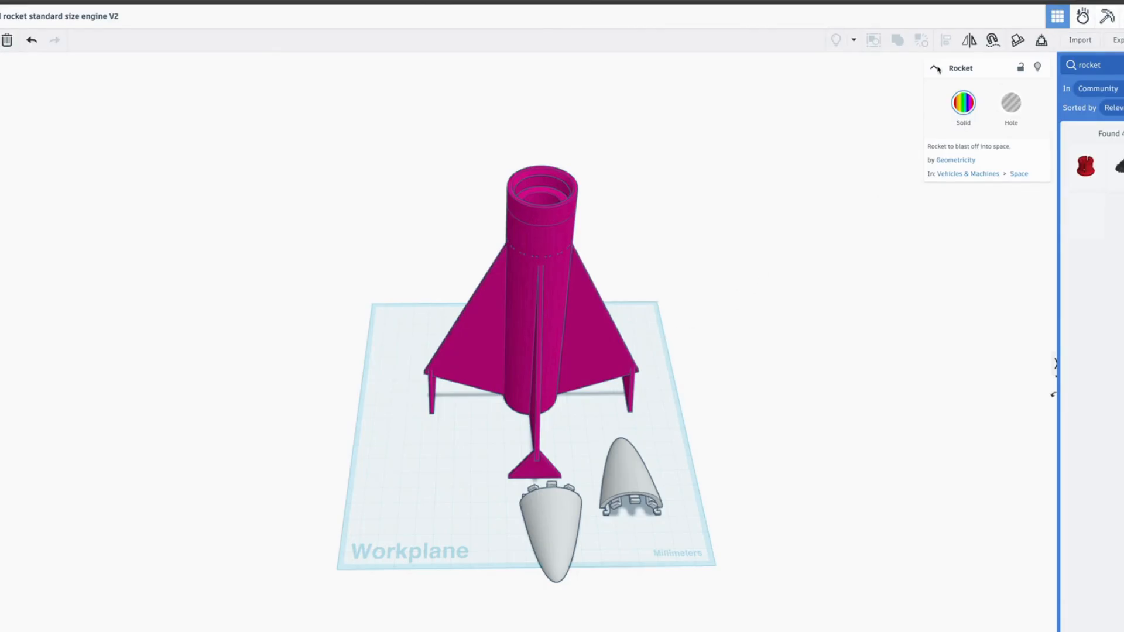
Step: Collapse the Rocket shape's properties, clear the selection, and examine the magenta rocket model from several angles
{"action": "left_click", "coordinate": [936, 69]}
{"action": "left_click", "coordinate": [652, 348]}
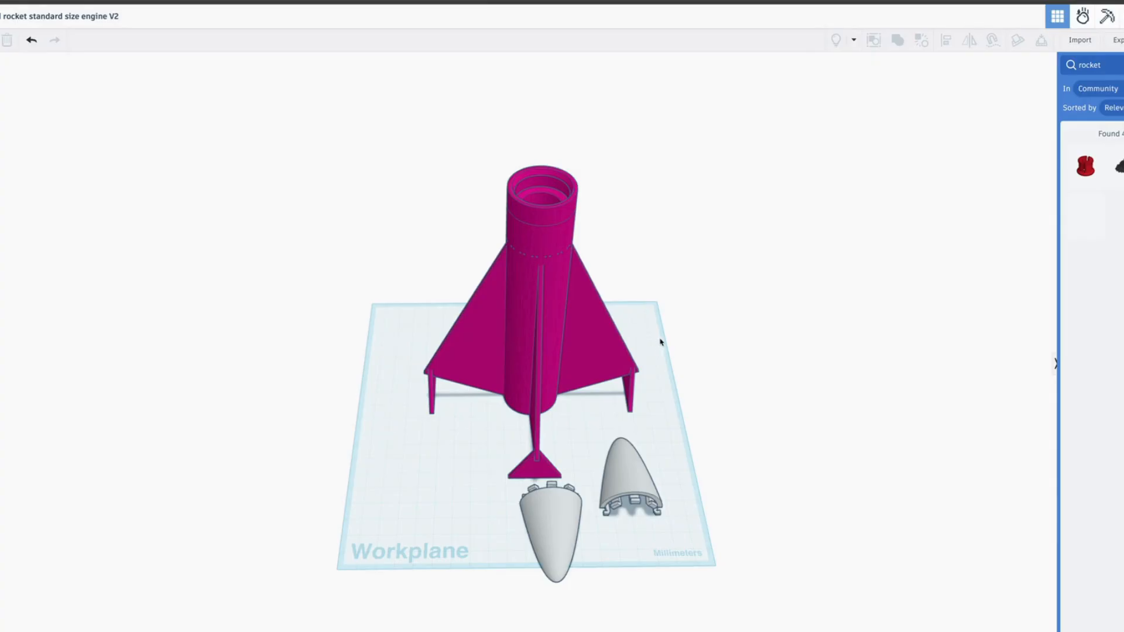
{"action": "middle_click_drag", "start_coordinate": [749, 406], "coordinate": [729, 511]}
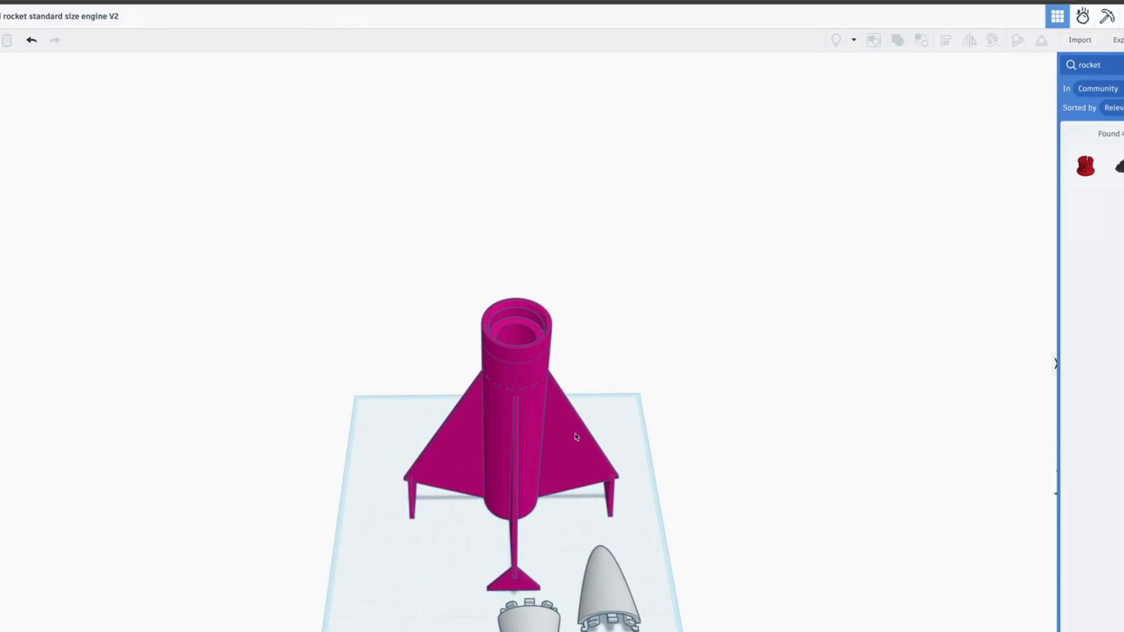
{"action": "scroll", "coordinate": [670, 489], "scroll_direction": "up", "scroll_amount": 4}
{"action": "right_click_drag", "start_coordinate": [694, 500], "coordinate": [645, 481]}
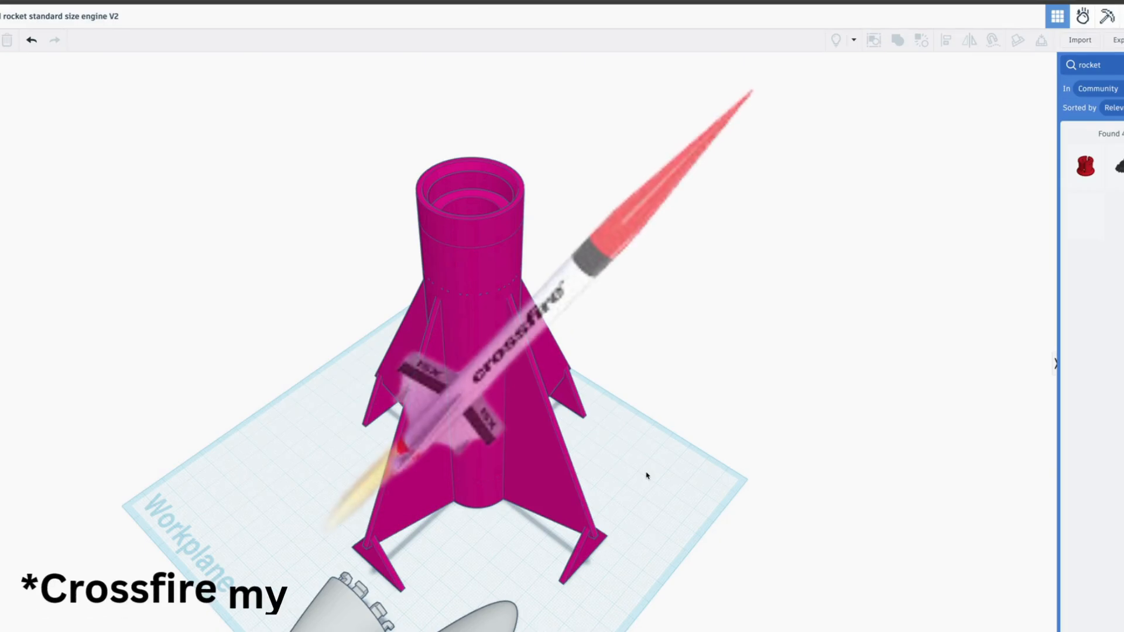
{"action": "right_click_drag", "start_coordinate": [646, 472], "coordinate": [658, 479]}
{"action": "middle_click_drag", "start_coordinate": [683, 554], "coordinate": [632, 500]}
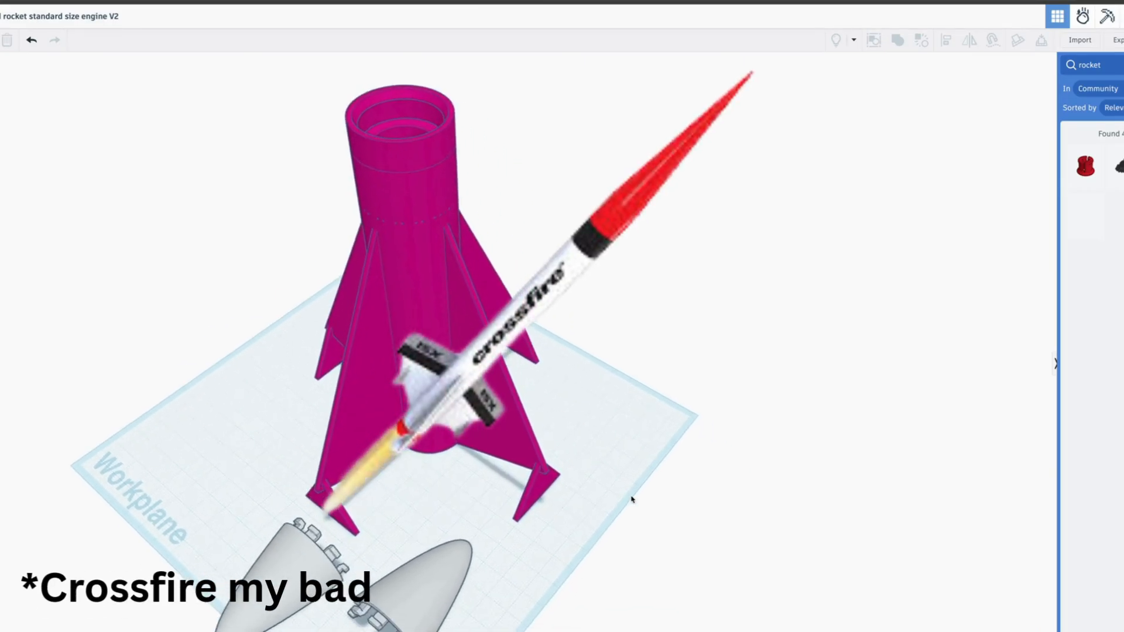
Step: Delete the small orange rocket with teal fins that stands beside the workplane
{"action": "right_click_drag", "start_coordinate": [632, 499], "coordinate": [883, 459]}
{"action": "middle_click_drag", "start_coordinate": [883, 459], "coordinate": [503, 295]}
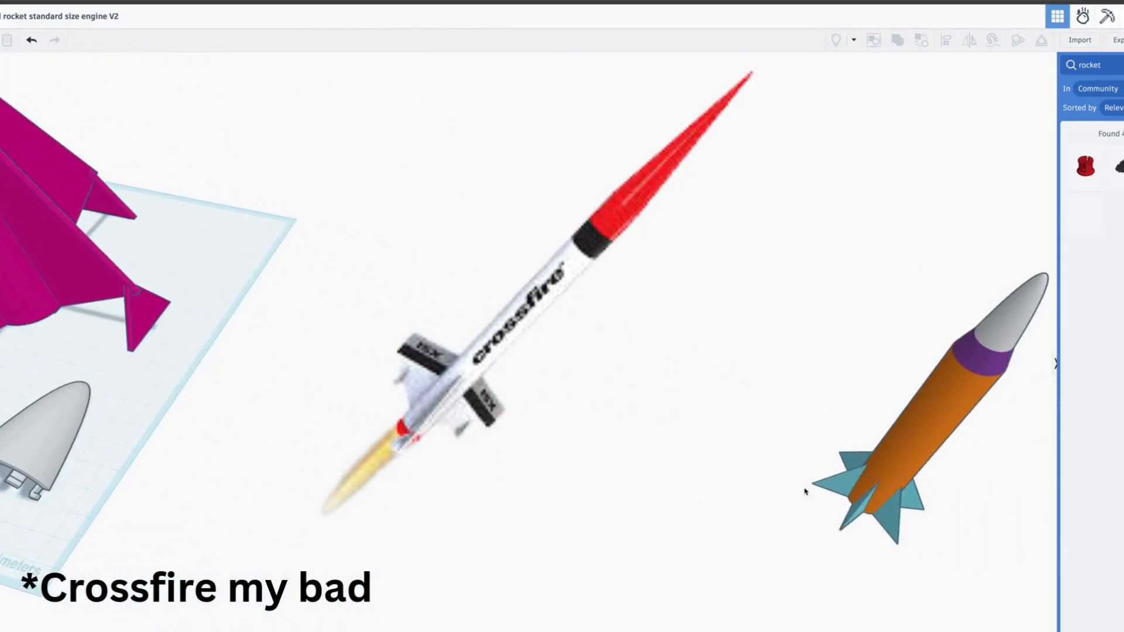
{"action": "right_click_drag", "start_coordinate": [805, 492], "coordinate": [520, 423]}
{"action": "middle_click_drag", "start_coordinate": [520, 423], "coordinate": [545, 620]}
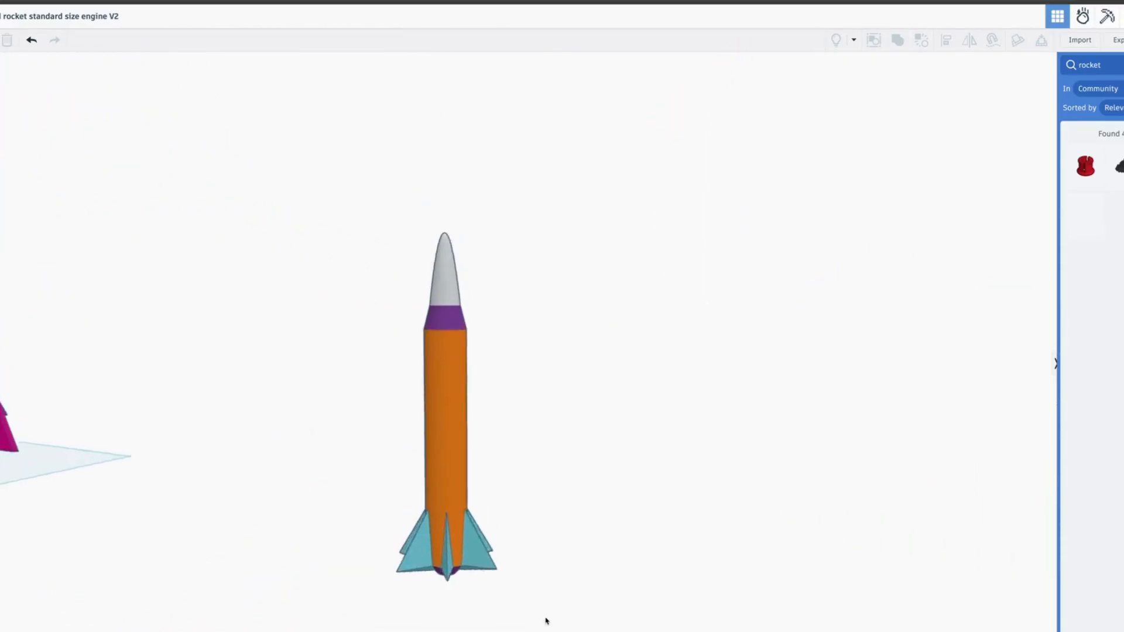
{"action": "right_click_drag", "start_coordinate": [538, 612], "coordinate": [534, 499]}
{"action": "right_click_drag", "start_coordinate": [660, 348], "coordinate": [710, 532]}
{"action": "left_click", "coordinate": [482, 587]}
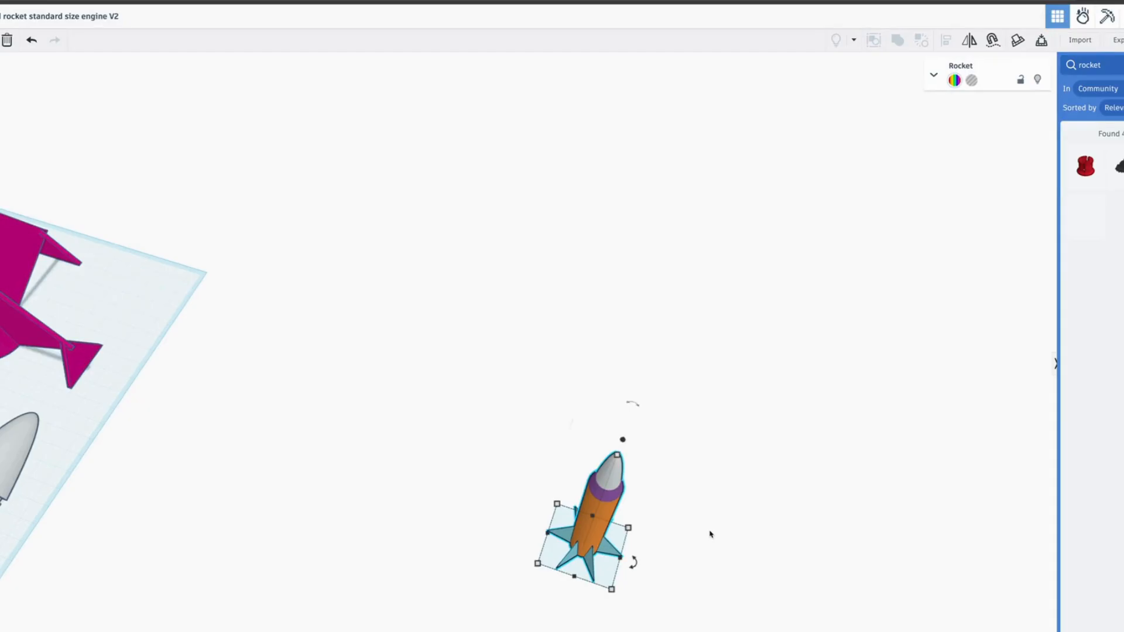
{"action": "key", "text": "Delete"}
Step: Move the magenta rocket about 88 mm across the workplane, away from the nose cone halves, and ungroup it
{"action": "middle_click_drag", "start_coordinate": [248, 394], "coordinate": [672, 476]}
{"action": "left_click_drag", "start_coordinate": [424, 373], "coordinate": [257, 331]}
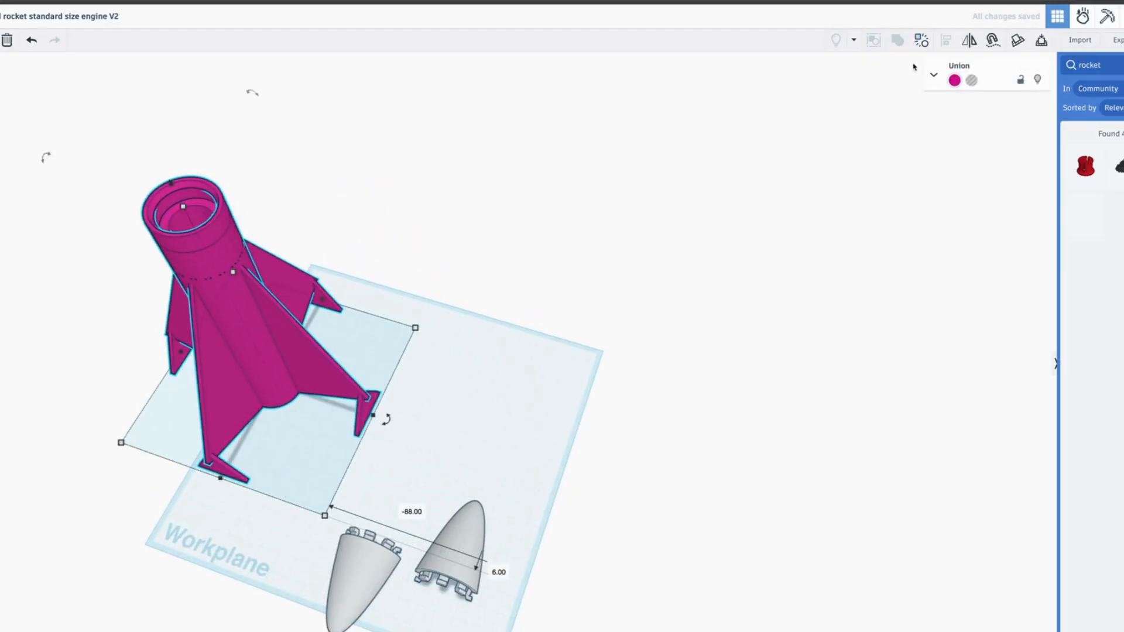
{"action": "left_click", "coordinate": [920, 41]}
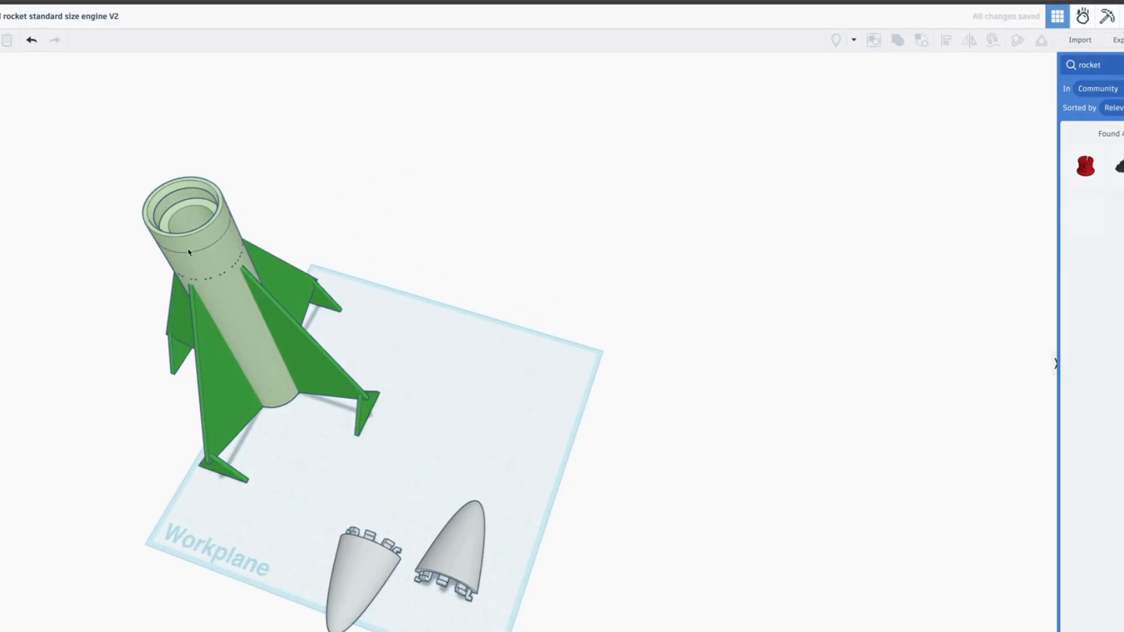
Step: Move the light green body tube about 130 mm sideways, clear of the fins
{"action": "left_click_drag", "start_coordinate": [188, 251], "coordinate": [506, 257]}
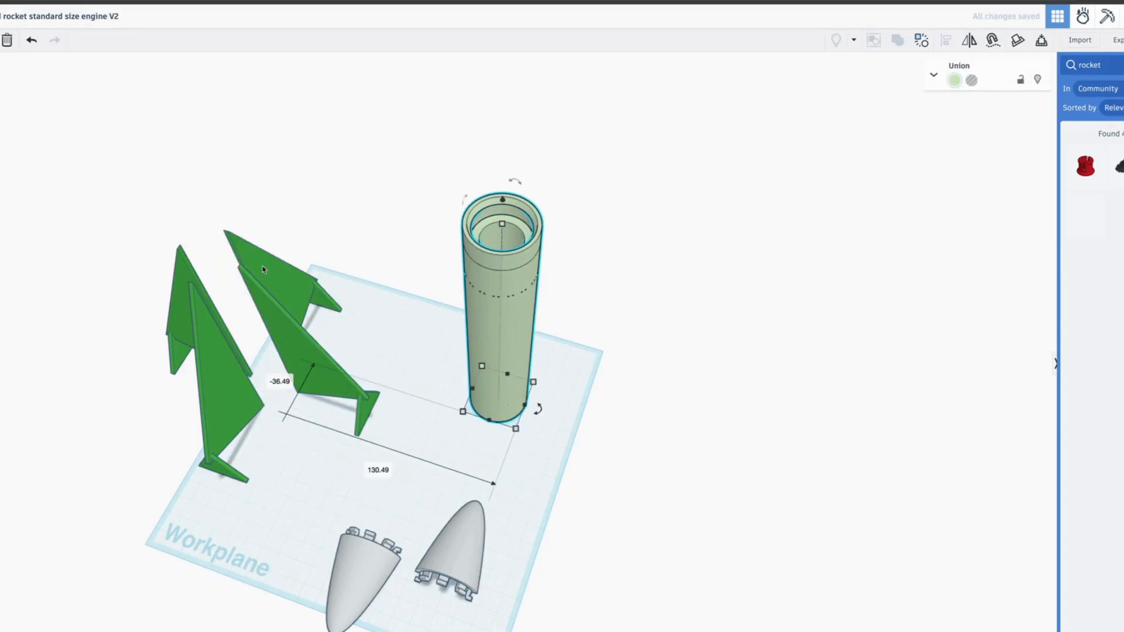
{"action": "left_click_drag", "start_coordinate": [145, 213], "coordinate": [388, 288]}
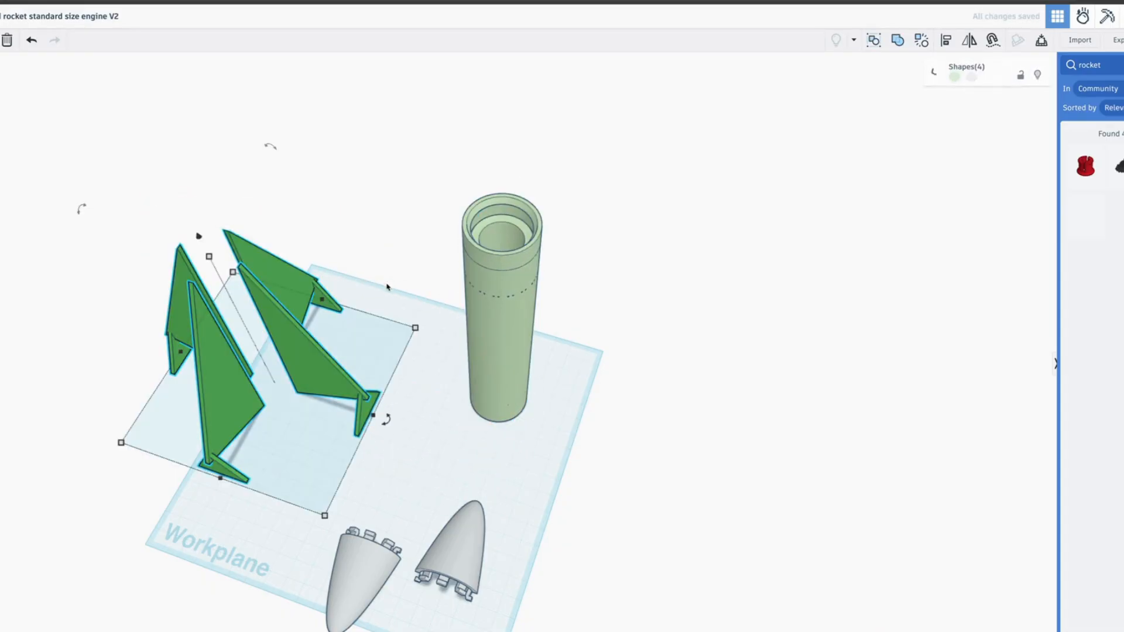
{"action": "key", "text": "Delete"}
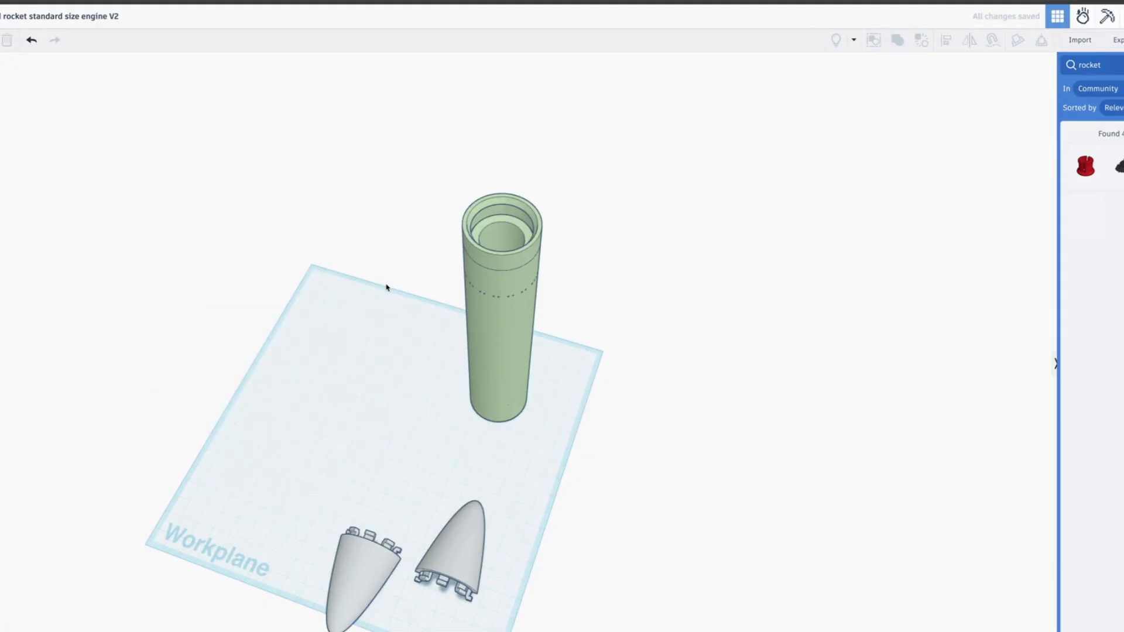
{"action": "key", "text": "ctrl+z"}
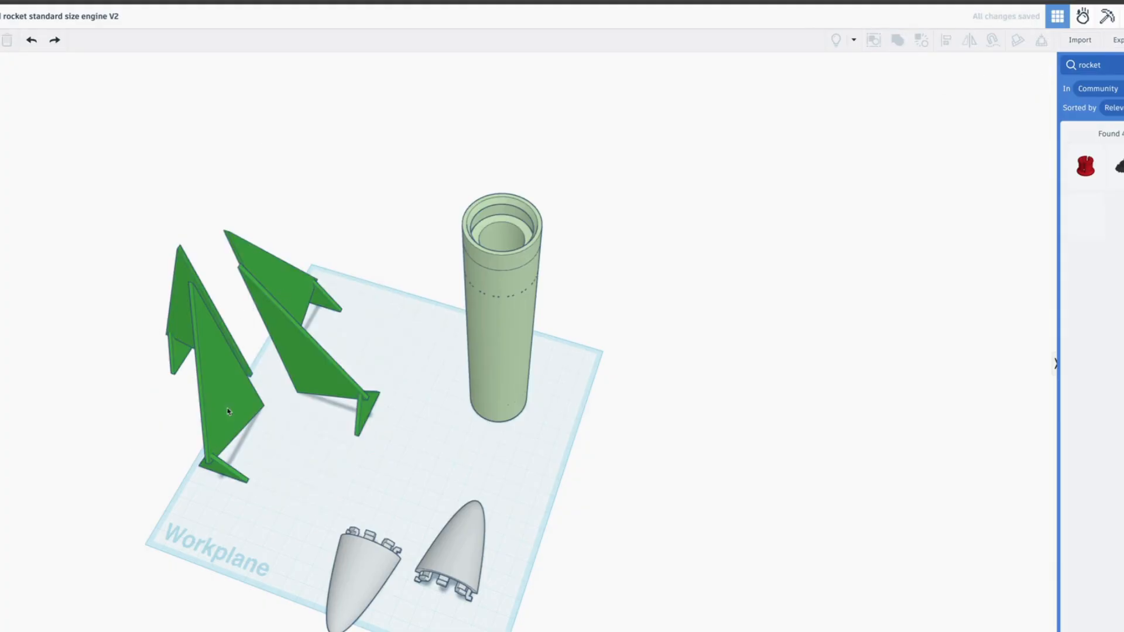
Step: Delete three of the four green fins, keeping only the one nearest the body tube and nose cone halves
{"action": "left_click_drag", "start_coordinate": [264, 435], "coordinate": [150, 307]}
{"action": "left_click", "coordinate": [150, 306]}
{"action": "left_click_drag", "start_coordinate": [150, 245], "coordinate": [211, 352]}
{"action": "key", "text": "Delete"}
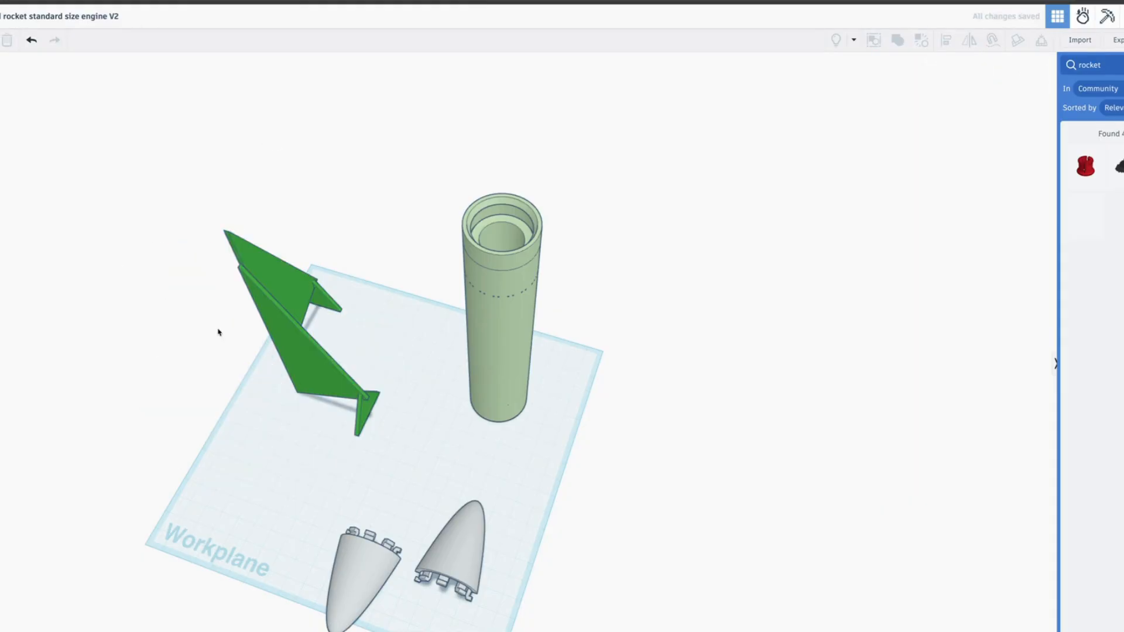
{"action": "left_click", "coordinate": [297, 304]}
{"action": "key", "text": "Delete"}
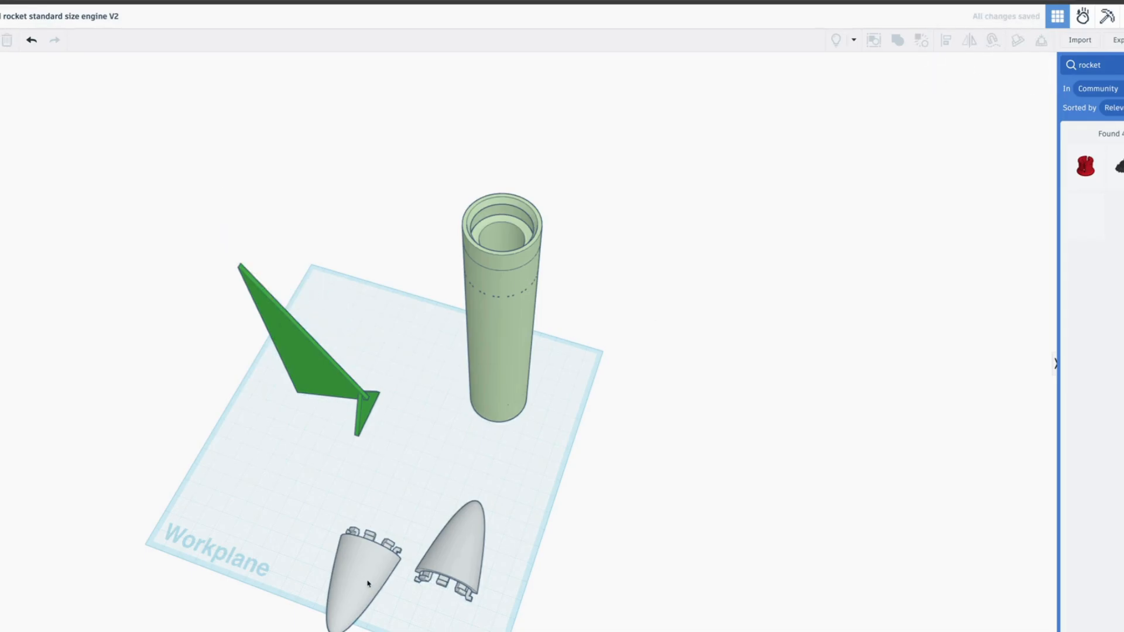
Step: Reposition the two gray nose cone halves closely side by side near the workplane's front edge
{"action": "left_click_drag", "start_coordinate": [377, 590], "coordinate": [412, 583]}
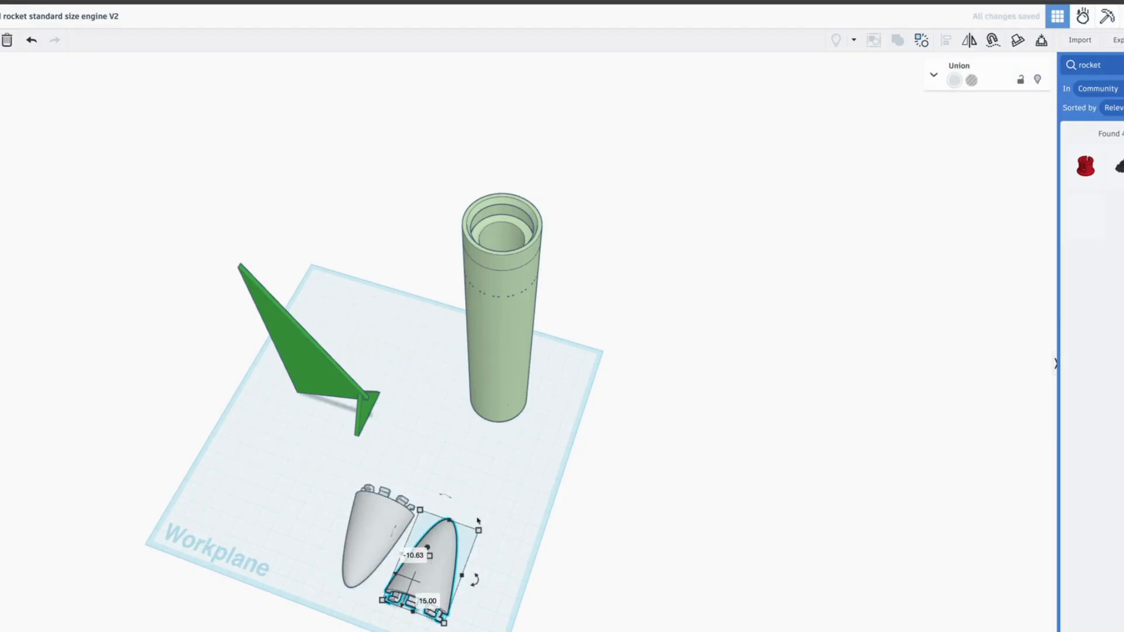
{"action": "left_click", "coordinate": [474, 475]}
Step: Rotate the remaining green fin by -90° so it lies flat and drop it onto the workplane
{"action": "left_click", "coordinate": [295, 350]}
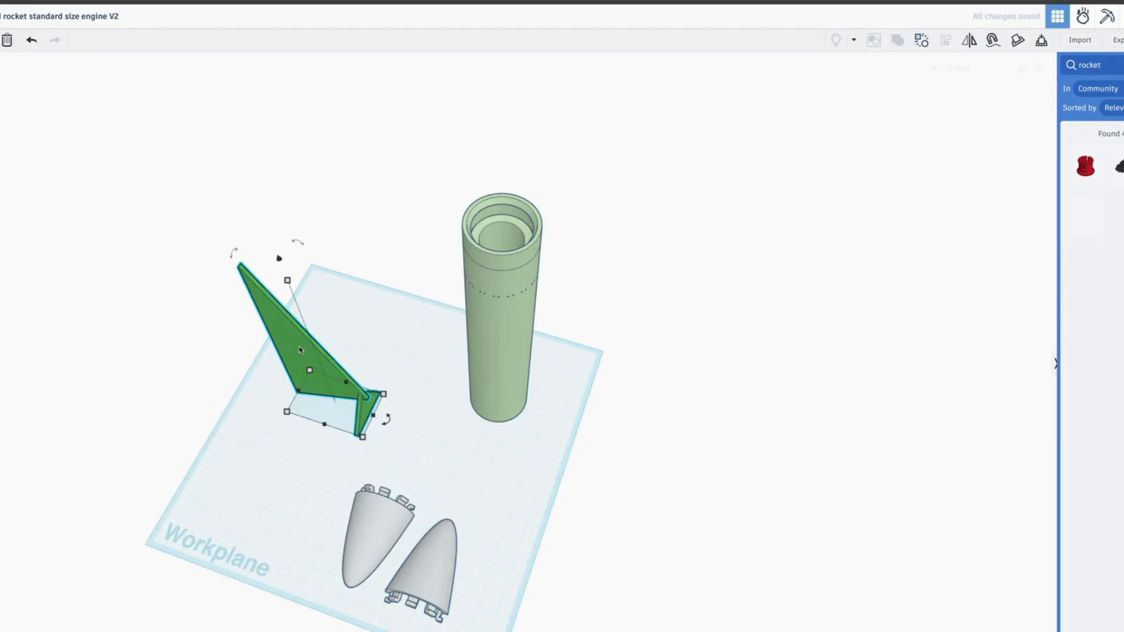
{"action": "left_click_drag", "start_coordinate": [235, 254], "coordinate": [339, 234]}
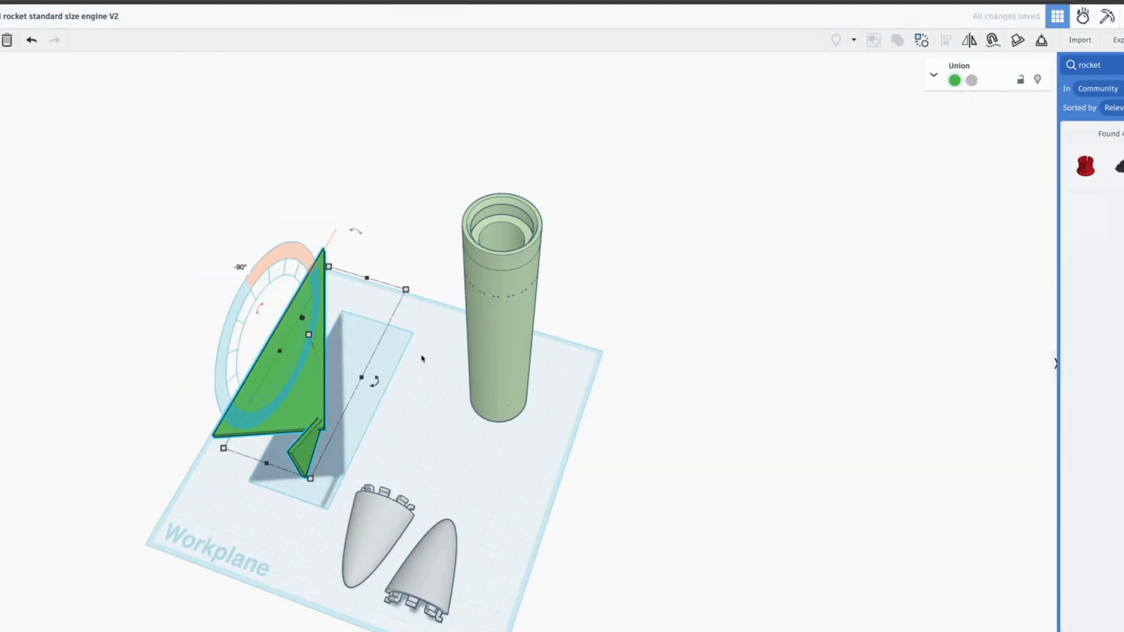
{"action": "key", "text": "d"}
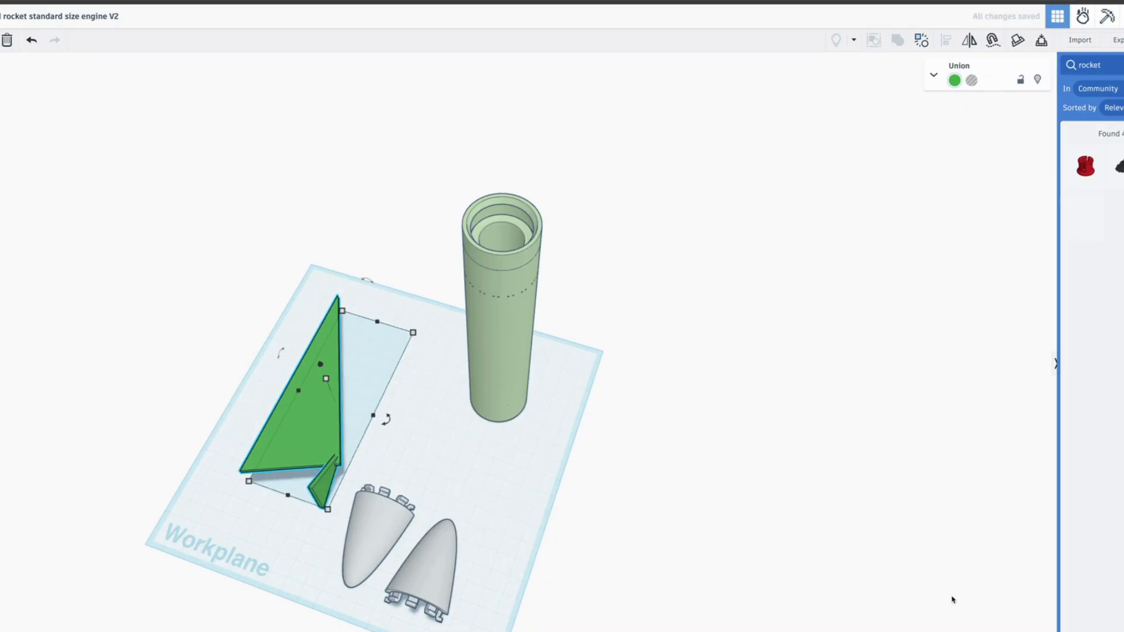
{"action": "left_click", "coordinate": [702, 390]}
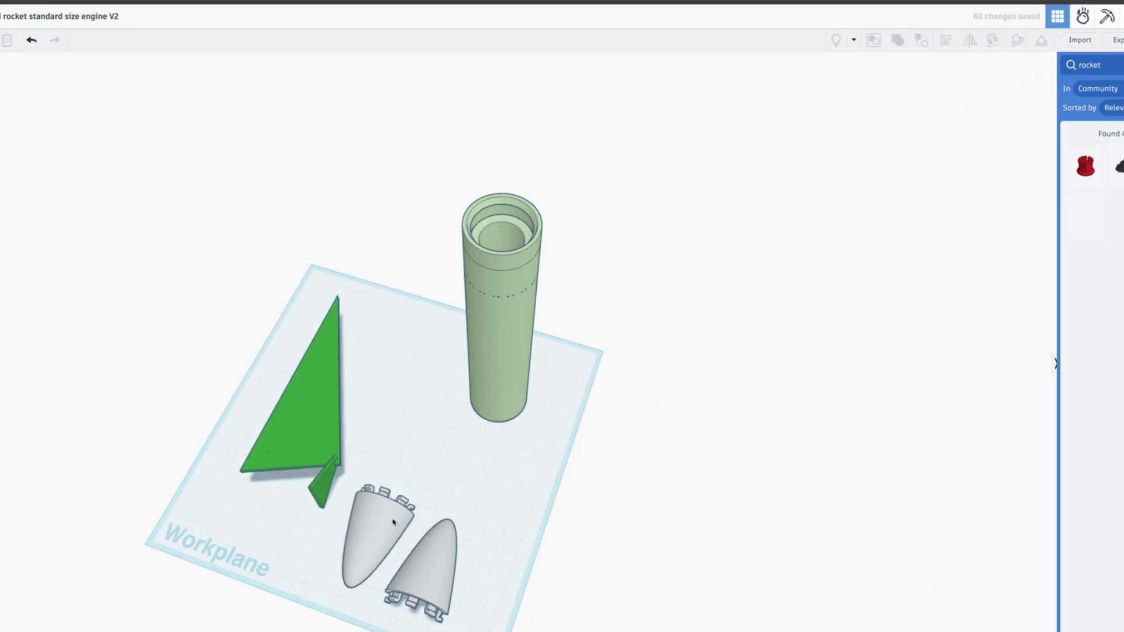
Step: Move one nose cone half next to the flat fin and rotate it upright with its clips facing down
{"action": "left_click_drag", "start_coordinate": [372, 540], "coordinate": [389, 323]}
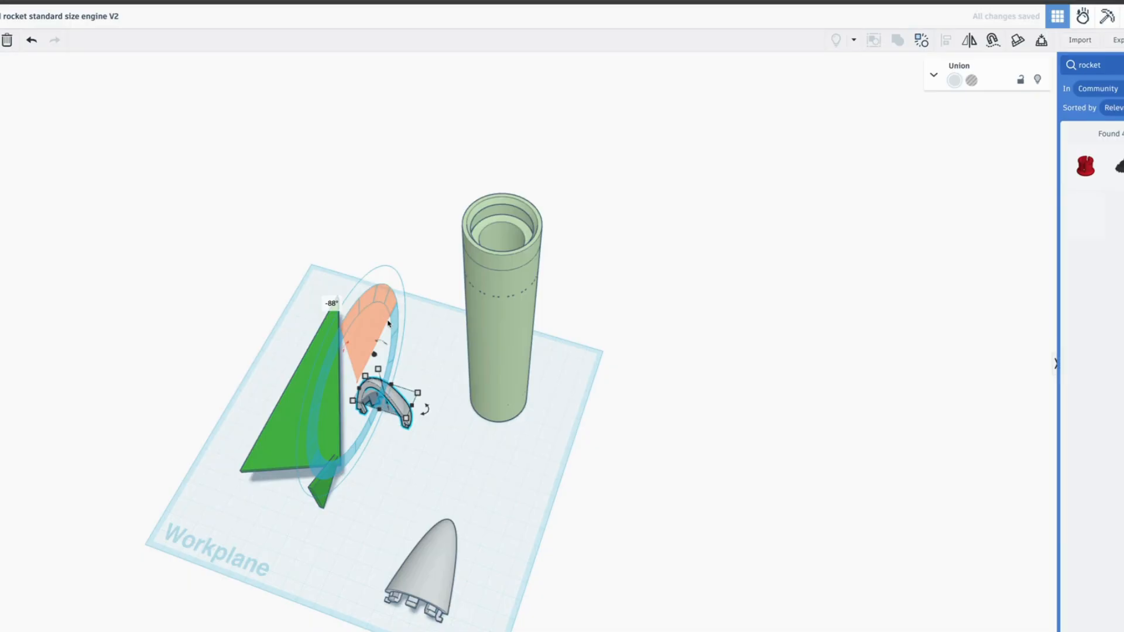
{"action": "left_click", "coordinate": [332, 303]}
{"action": "key", "text": "Return"}
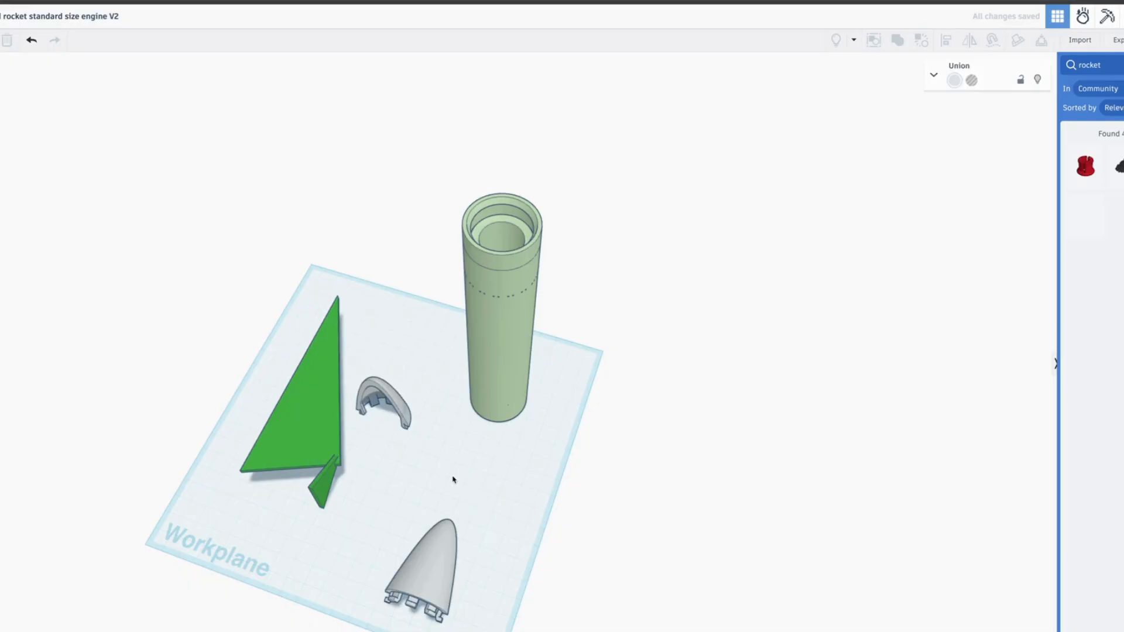
Step: Place the upright nose cone half over the body tube and raise it to 165 mm above the workplane
{"action": "left_click_drag", "start_coordinate": [383, 392], "coordinate": [511, 404]}
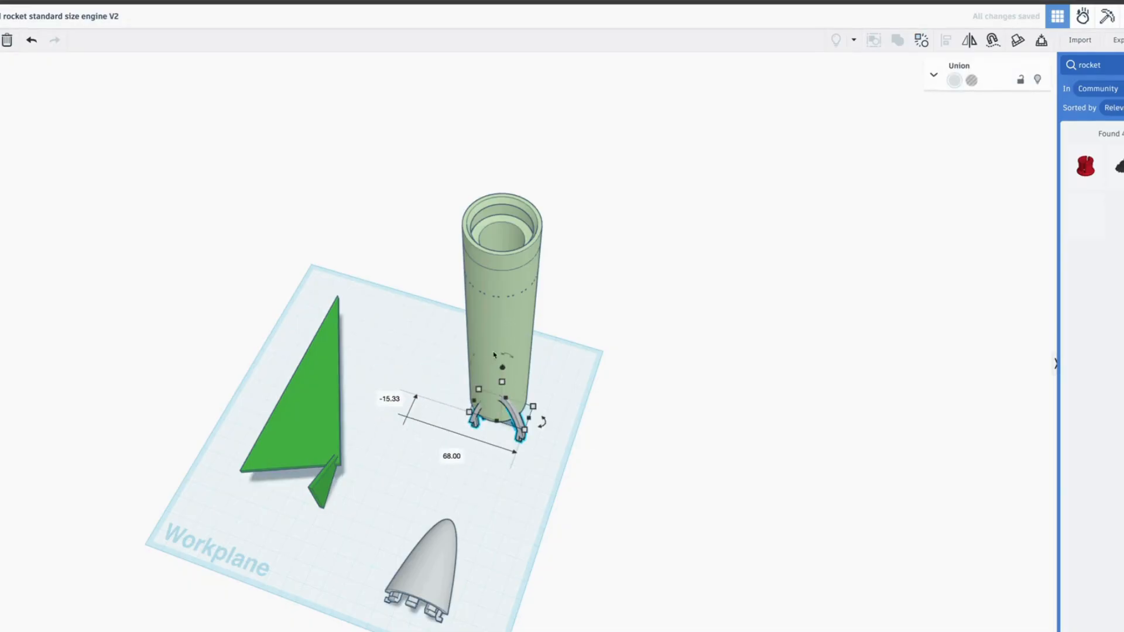
{"action": "left_click_drag", "start_coordinate": [503, 361], "coordinate": [517, 143]}
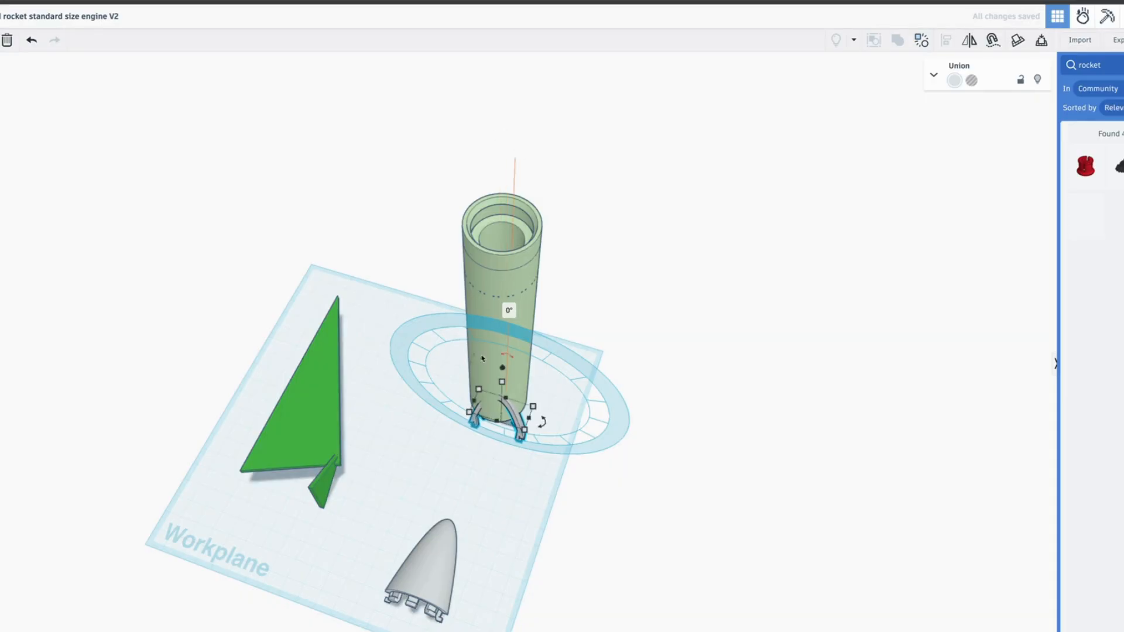
{"action": "left_click_drag", "start_coordinate": [501, 368], "coordinate": [510, 97]}
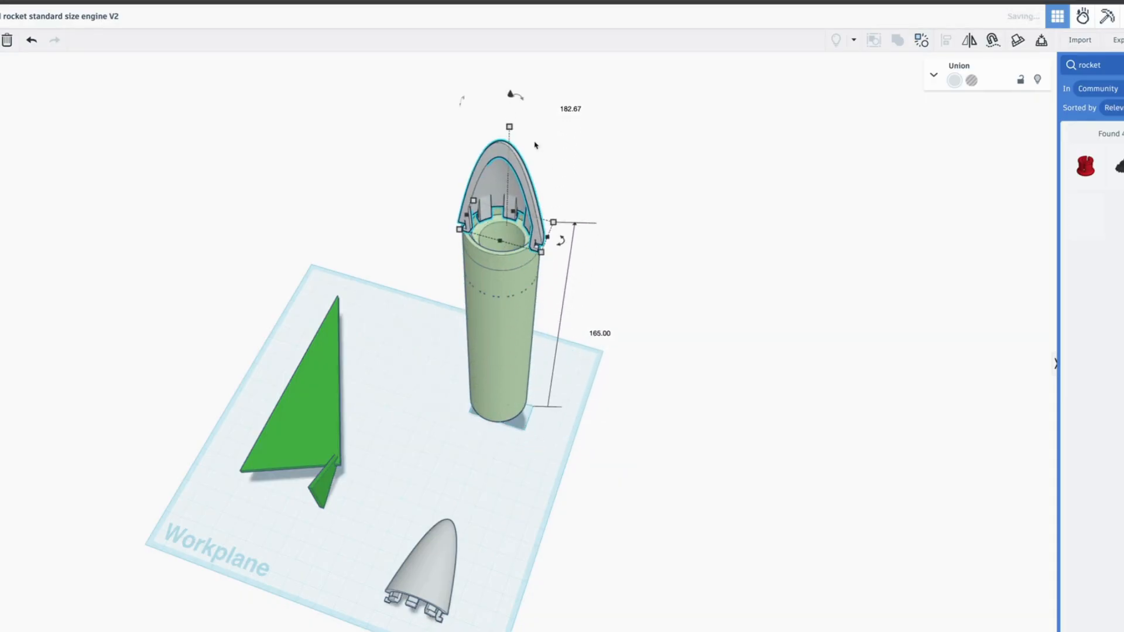
Step: Examine the inner lip and groove at the open end of the body tube beneath the nose cone's snap clips
{"action": "right_click_drag", "start_coordinate": [588, 296], "coordinate": [570, 287]}
{"action": "scroll", "coordinate": [515, 280], "scroll_direction": "up", "scroll_amount": 10}
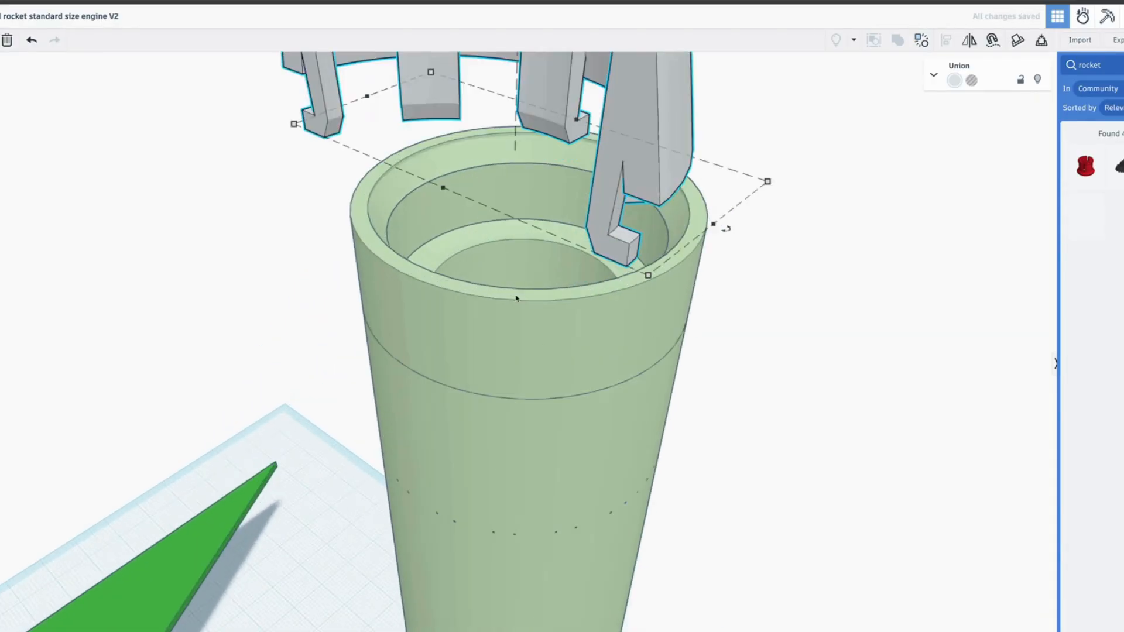
{"action": "scroll", "coordinate": [515, 279], "scroll_direction": "down", "scroll_amount": 10}
{"action": "scroll", "coordinate": [512, 345], "scroll_direction": "up", "scroll_amount": 10}
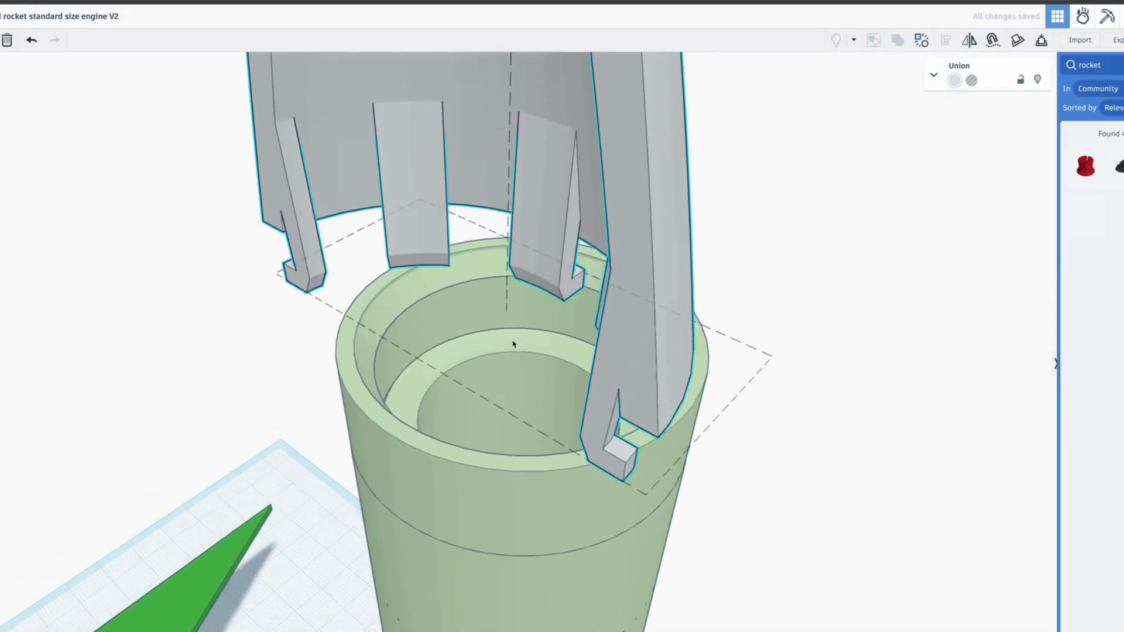
{"action": "scroll", "coordinate": [509, 348], "scroll_direction": "up", "scroll_amount": 5}
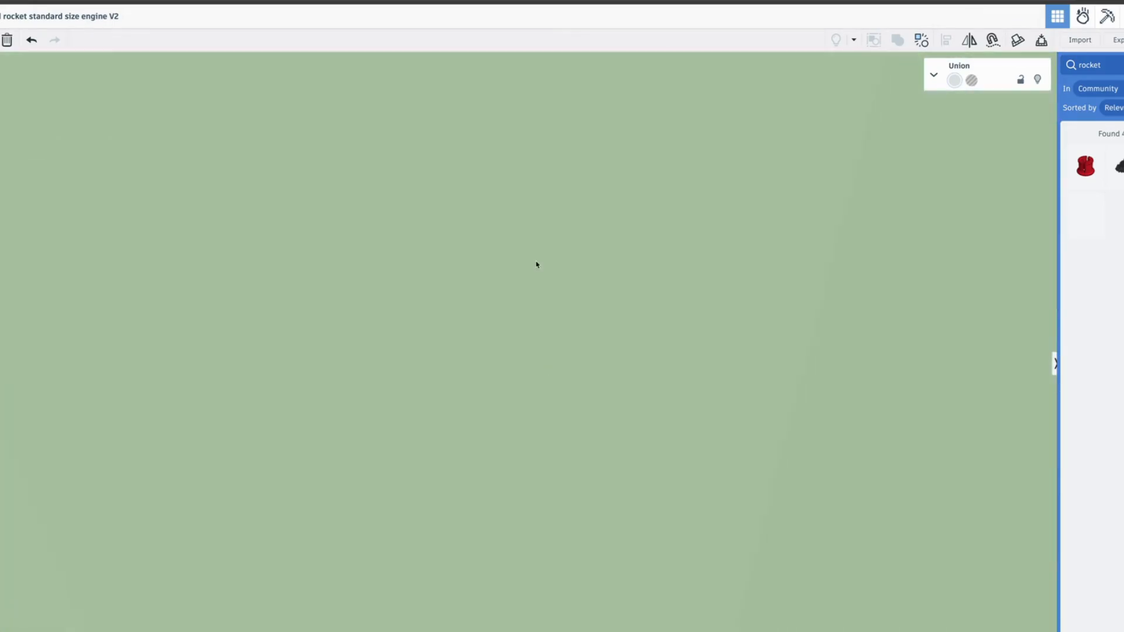
{"action": "scroll", "coordinate": [531, 355], "scroll_direction": "down", "scroll_amount": 10}
{"action": "scroll", "coordinate": [527, 348], "scroll_direction": "up", "scroll_amount": 10}
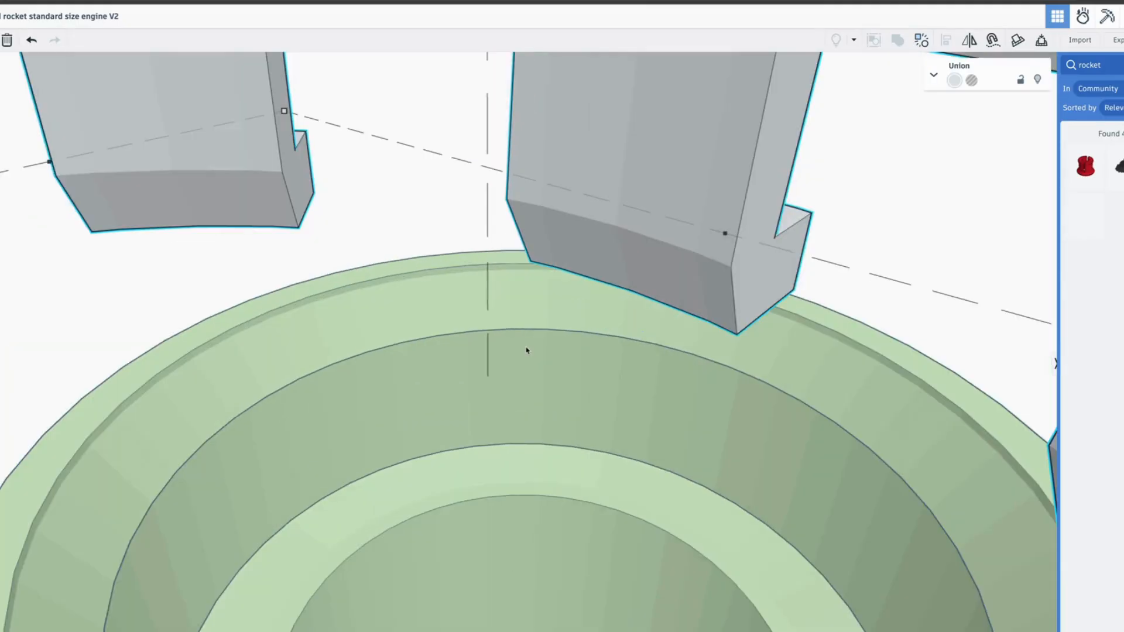
{"action": "scroll", "coordinate": [516, 334], "scroll_direction": "up", "scroll_amount": 3}
{"action": "scroll", "coordinate": [504, 362], "scroll_direction": "down", "scroll_amount": 5}
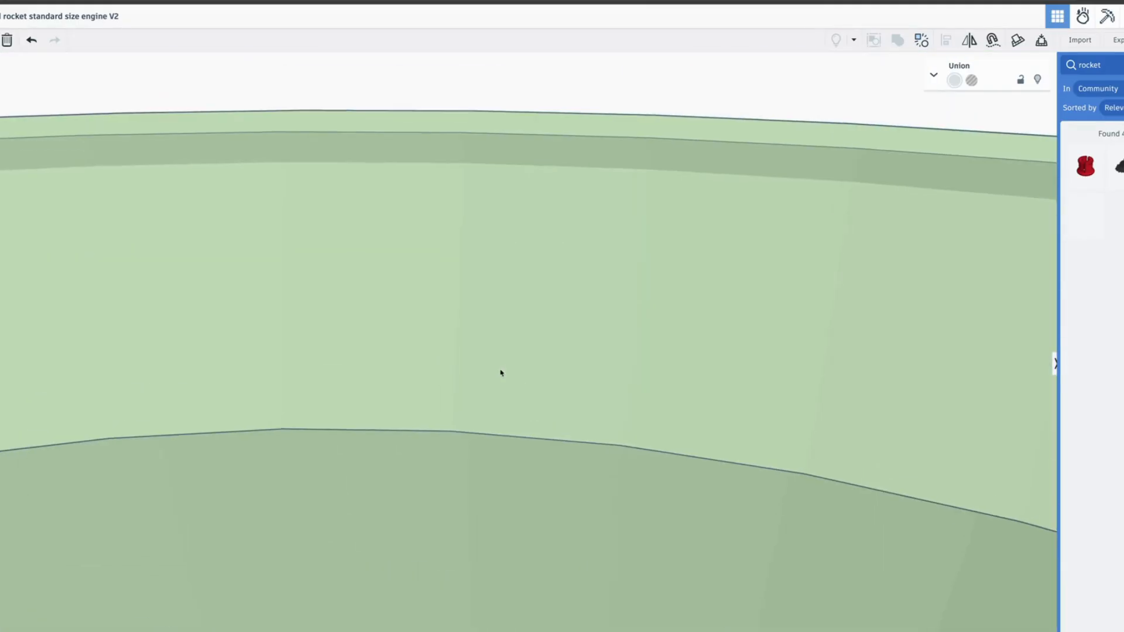
{"action": "scroll", "coordinate": [501, 351], "scroll_direction": "up", "scroll_amount": 5}
{"action": "middle_click_drag", "start_coordinate": [507, 369], "coordinate": [500, 432]}
{"action": "mouse_move", "coordinate": [499, 433]}
{"action": "right_mouse_down"}
{"action": "mouse_move", "coordinate": [504, 421]}
{"action": "mouse_move", "coordinate": [479, 570]}
{"action": "mouse_move", "coordinate": [502, 522]}
{"action": "mouse_move", "coordinate": [503, 429]}
{"action": "right_mouse_up"}
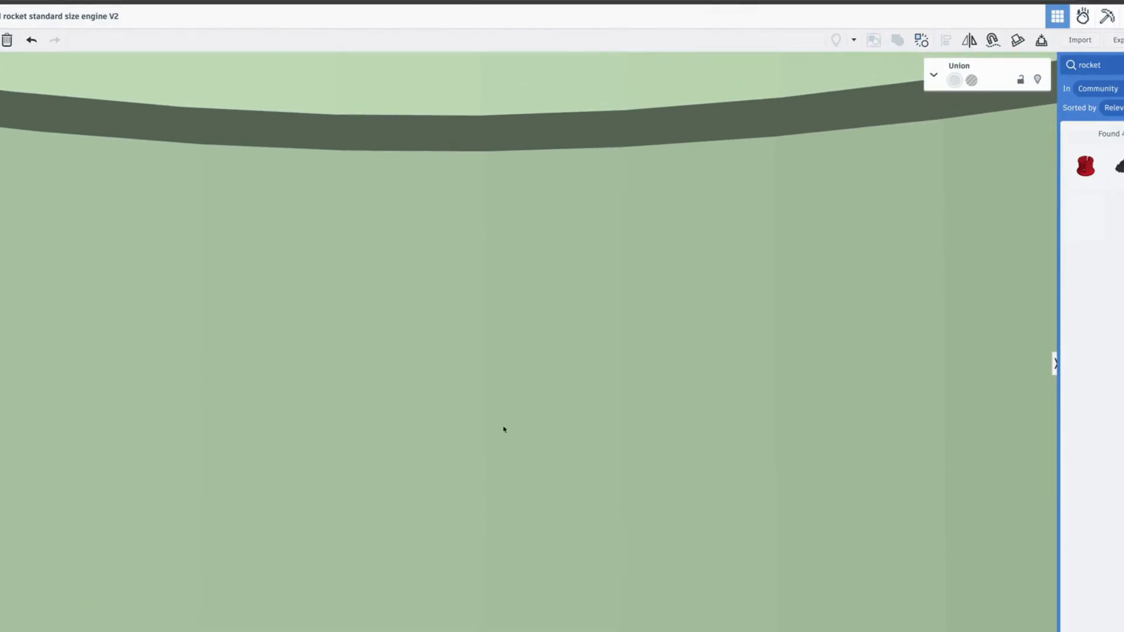
{"action": "scroll", "coordinate": [546, 204], "scroll_direction": "down", "scroll_amount": 5}
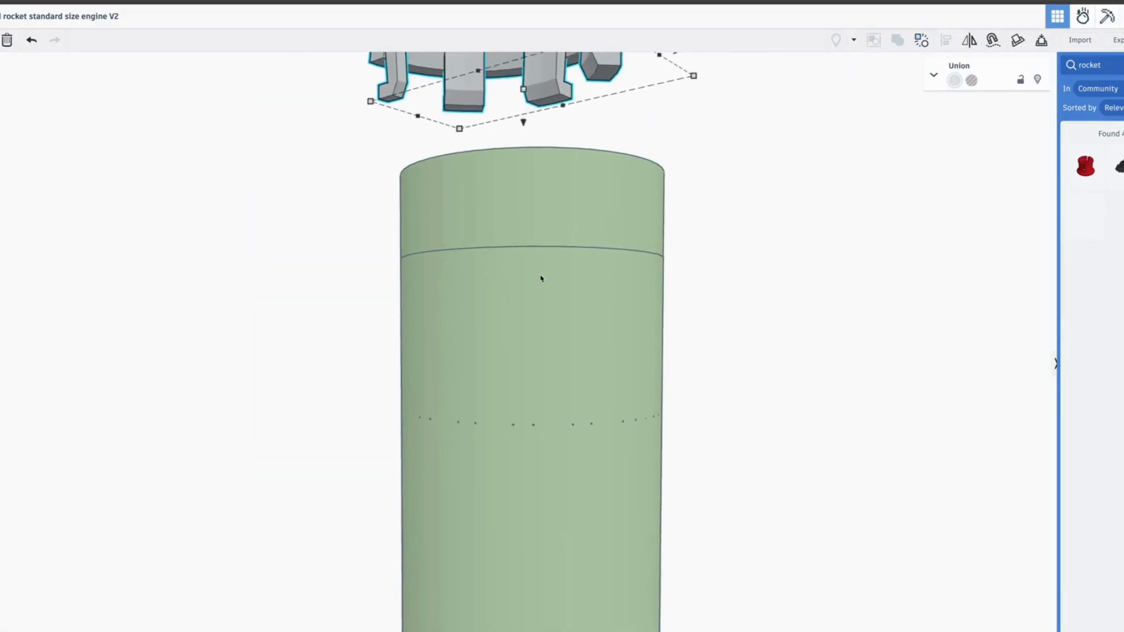
Step: Shift the nose cone half sideways so it sits above the body tube's opening
{"action": "middle_click_drag", "start_coordinate": [541, 278], "coordinate": [455, 488]}
{"action": "right_click_drag", "start_coordinate": [455, 488], "coordinate": [631, 260]}
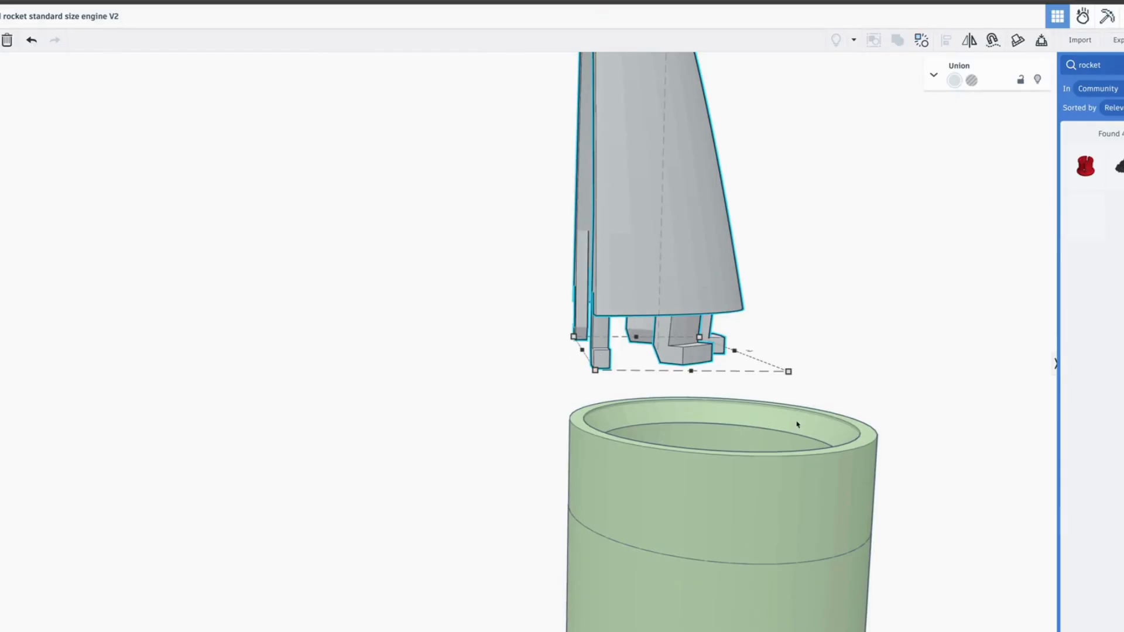
{"action": "right_click_drag", "start_coordinate": [779, 325], "coordinate": [700, 401]}
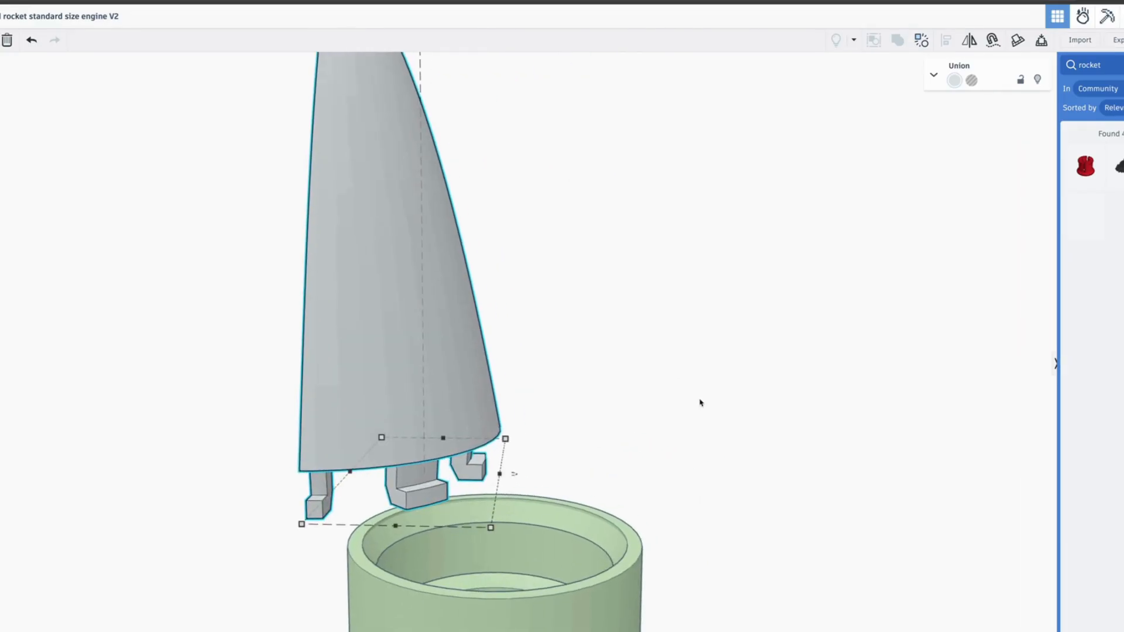
{"action": "left_click_drag", "start_coordinate": [379, 376], "coordinate": [525, 363]}
{"action": "right_click_drag", "start_coordinate": [649, 447], "coordinate": [637, 513]}
{"action": "scroll", "coordinate": [637, 515], "scroll_direction": "down", "scroll_amount": 5}
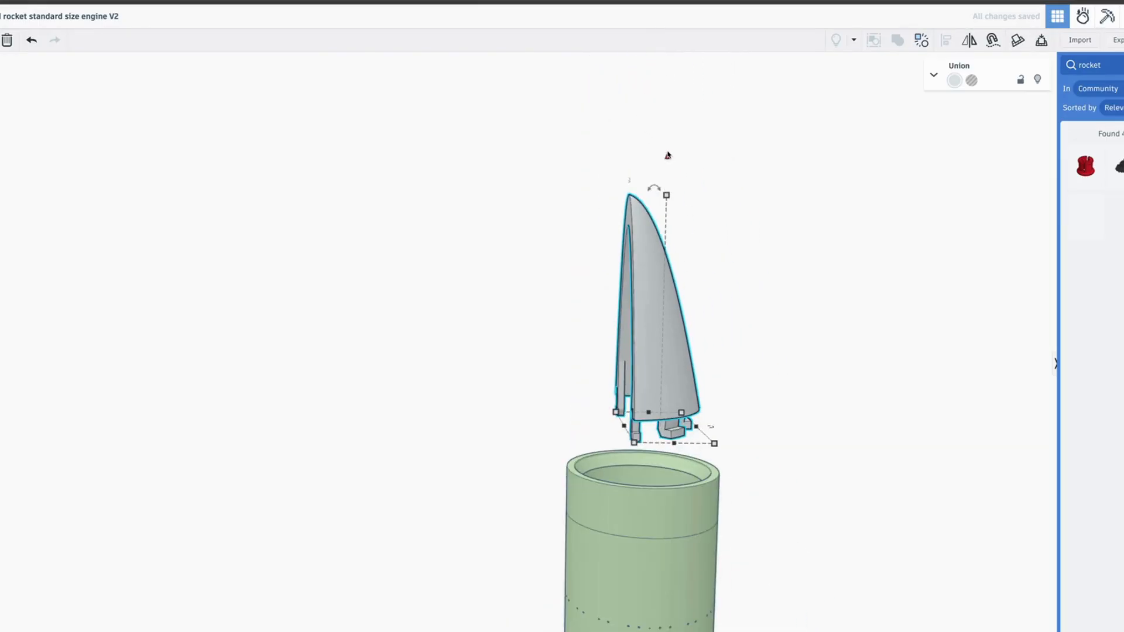
Step: Lower the nose cone half 16 mm into the body tube's opening and nudge it until its curved edge meets the tube's rim
{"action": "left_click_drag", "start_coordinate": [668, 155], "coordinate": [668, 236]}
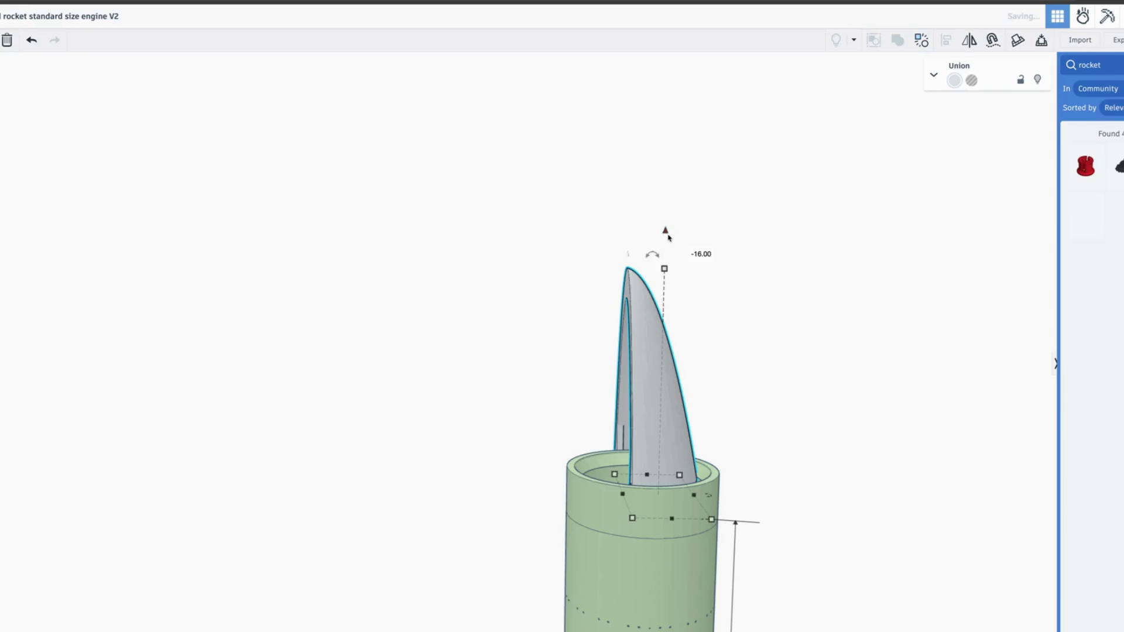
{"action": "right_click_drag", "start_coordinate": [668, 238], "coordinate": [813, 468]}
{"action": "middle_click_drag", "start_coordinate": [494, 477], "coordinate": [381, 603]}
{"action": "right_click_drag", "start_coordinate": [580, 439], "coordinate": [686, 467]}
{"action": "key", "text": "Right"}
{"action": "key", "text": "Right"}
{"action": "key", "text": "Right"}
{"action": "key", "text": "Right"}
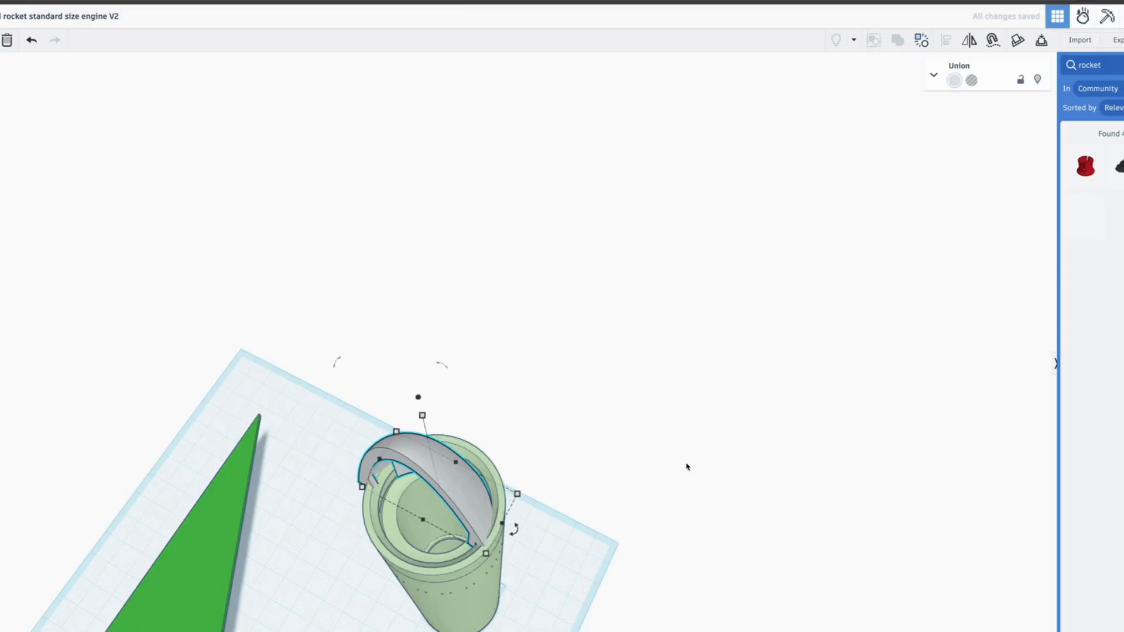
{"action": "key", "text": "Up"}
{"action": "key", "text": "Up"}
{"action": "key", "text": "Up"}
{"action": "key", "text": "Up"}
{"action": "key", "text": "Up"}
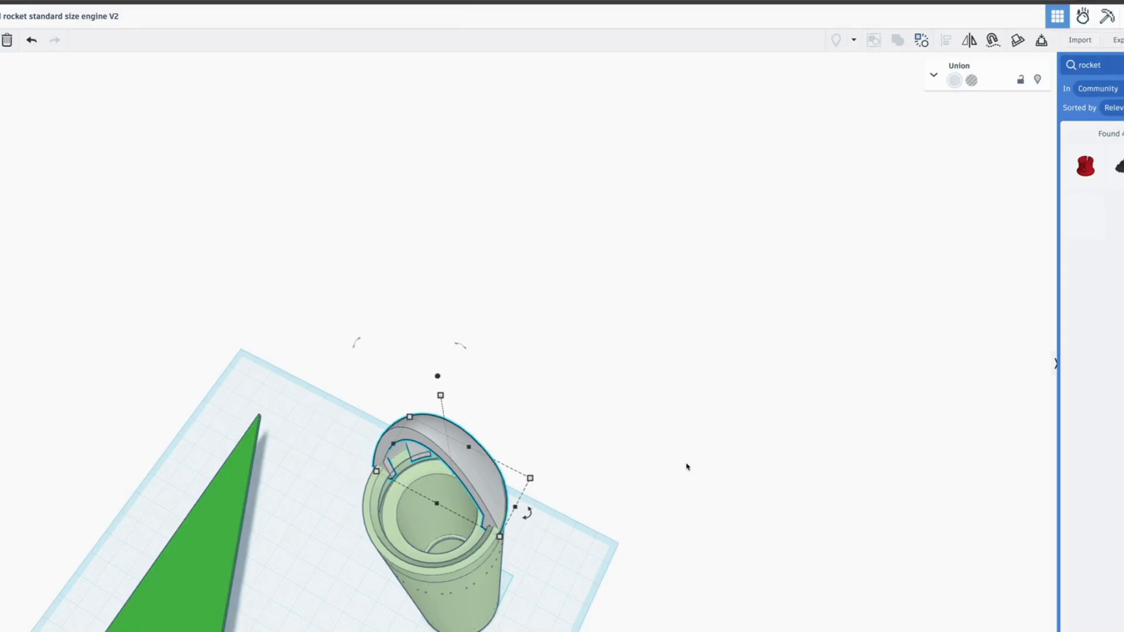
Step: Move the nose cone half off the tube, rotate it 90° to lie flat, and drop it onto the workplane
{"action": "left_click", "coordinate": [618, 493]}
{"action": "left_click_drag", "start_coordinate": [460, 472], "coordinate": [284, 377]}
{"action": "right_click_drag", "start_coordinate": [547, 593], "coordinate": [293, 532]}
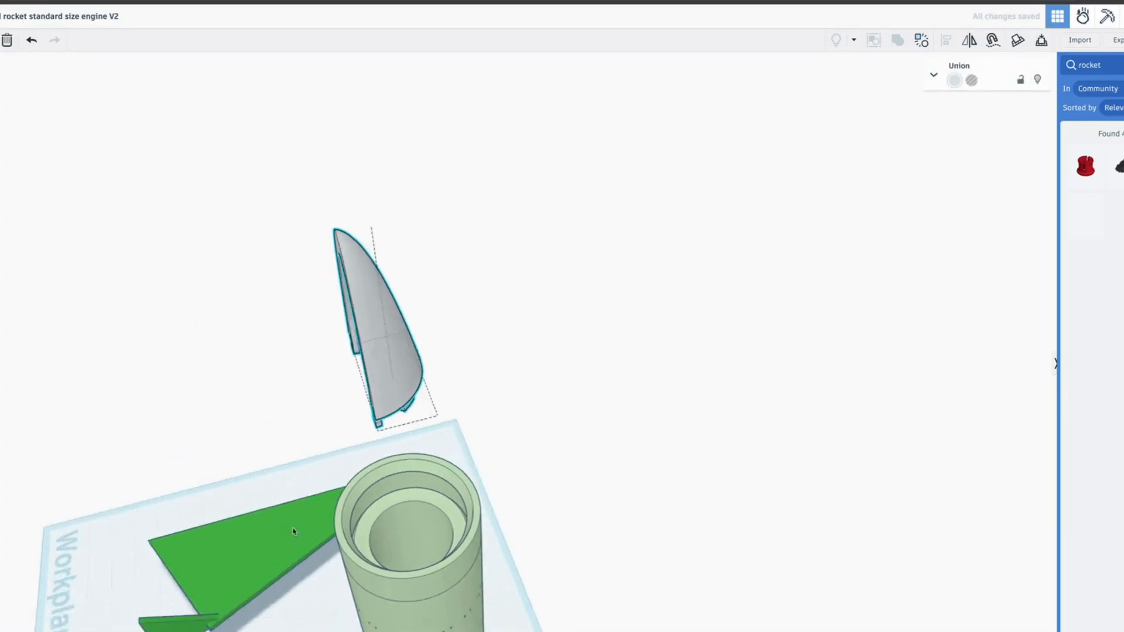
{"action": "left_click_drag", "start_coordinate": [421, 151], "coordinate": [330, 246]}
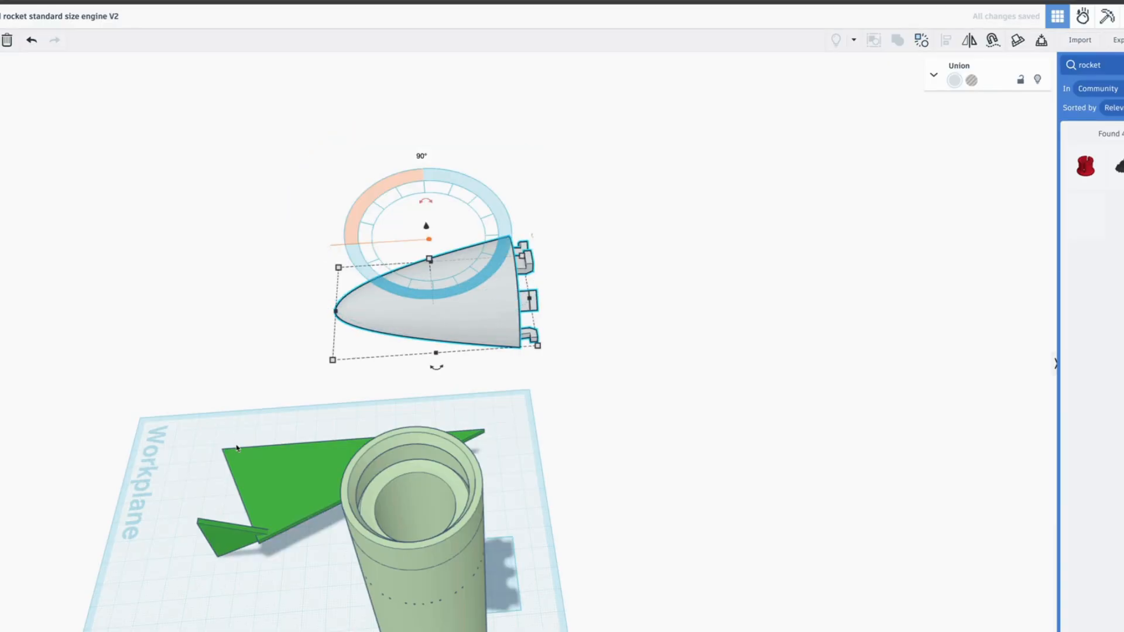
{"action": "key", "text": "d"}
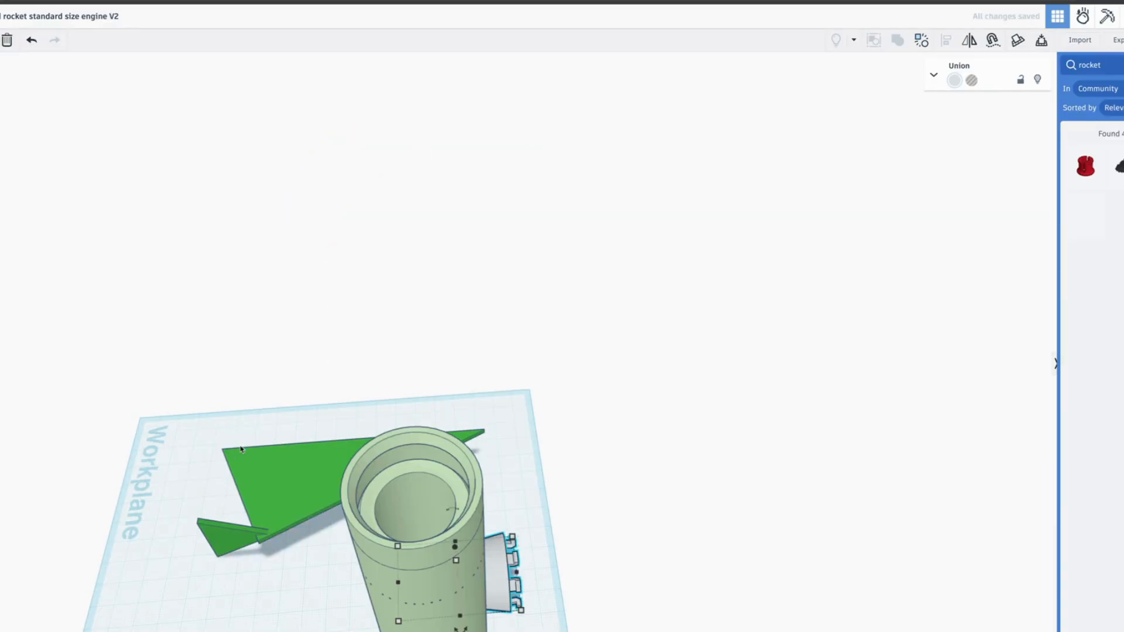
{"action": "right_click_drag", "start_coordinate": [591, 564], "coordinate": [389, 533]}
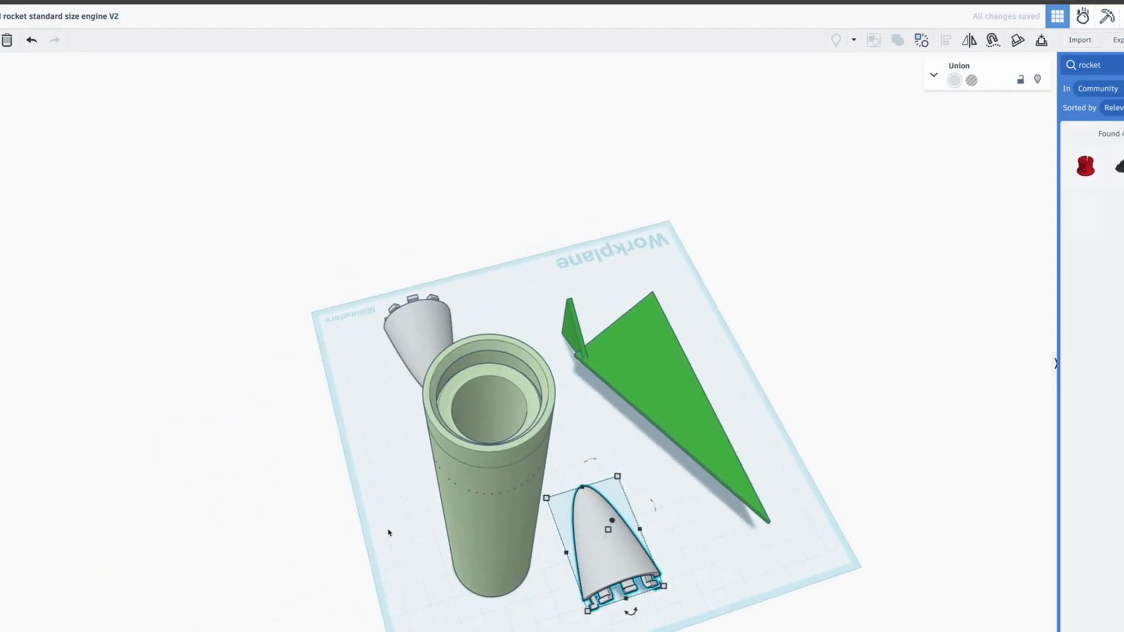
{"action": "left_click", "coordinate": [667, 501]}
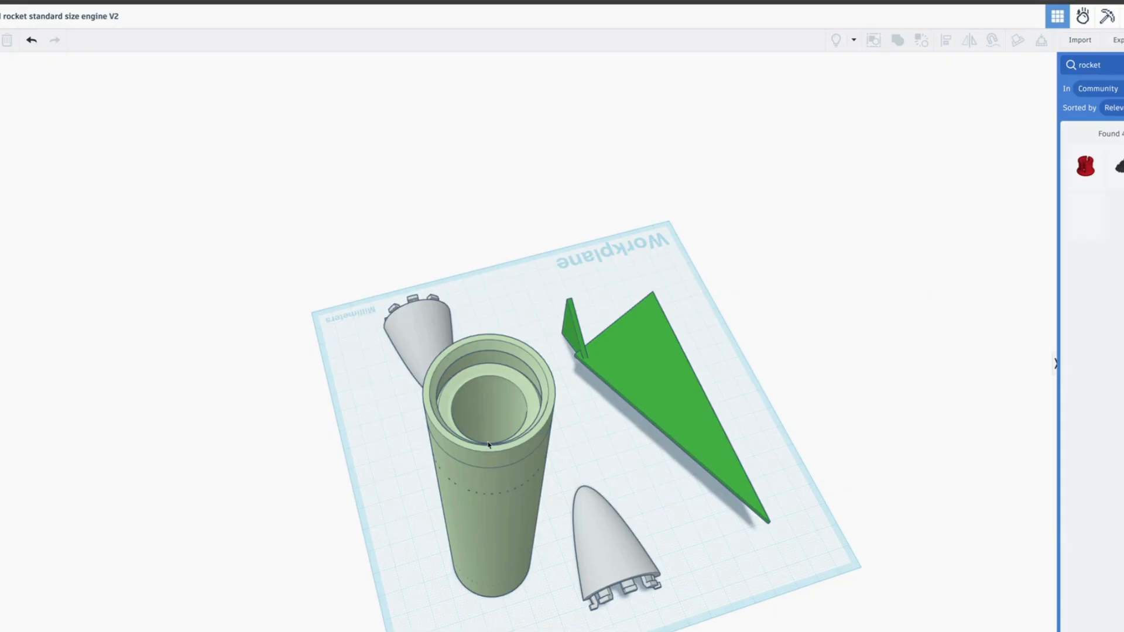
Step: Ungroup the green body tube twice to break it into its individual solid and hole shapes
{"action": "left_click", "coordinate": [504, 411]}
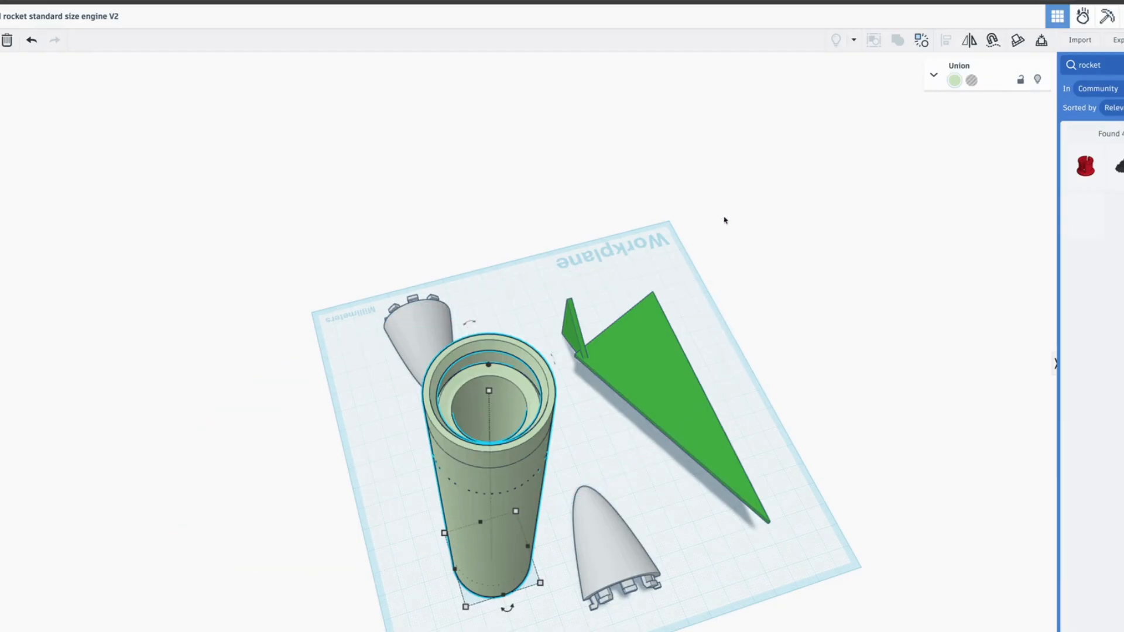
{"action": "left_click", "coordinate": [921, 49]}
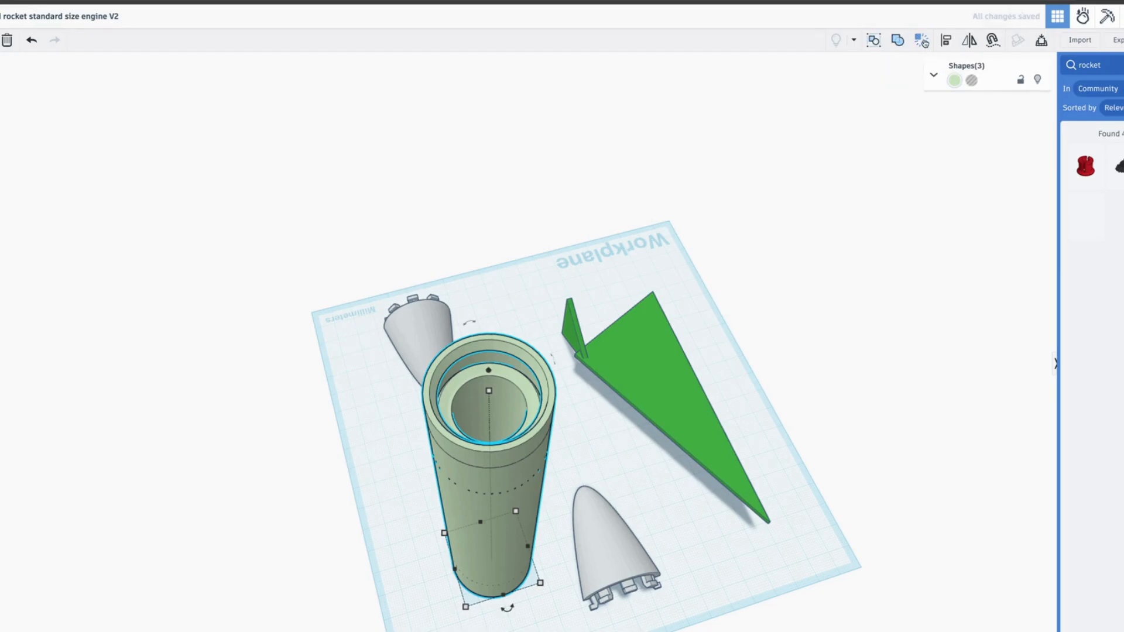
{"action": "left_click", "coordinate": [923, 41]}
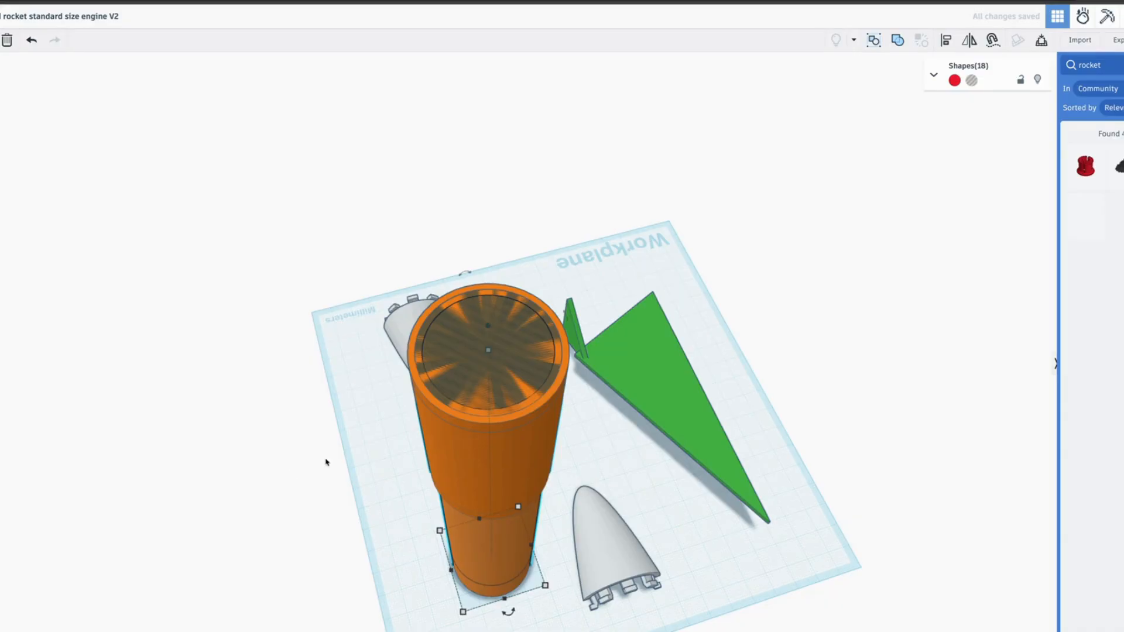
Step: Pull one orange cylinder and four hole cylinders out of the ungrouped body tube and spread them around it
{"action": "left_click", "coordinate": [393, 441]}
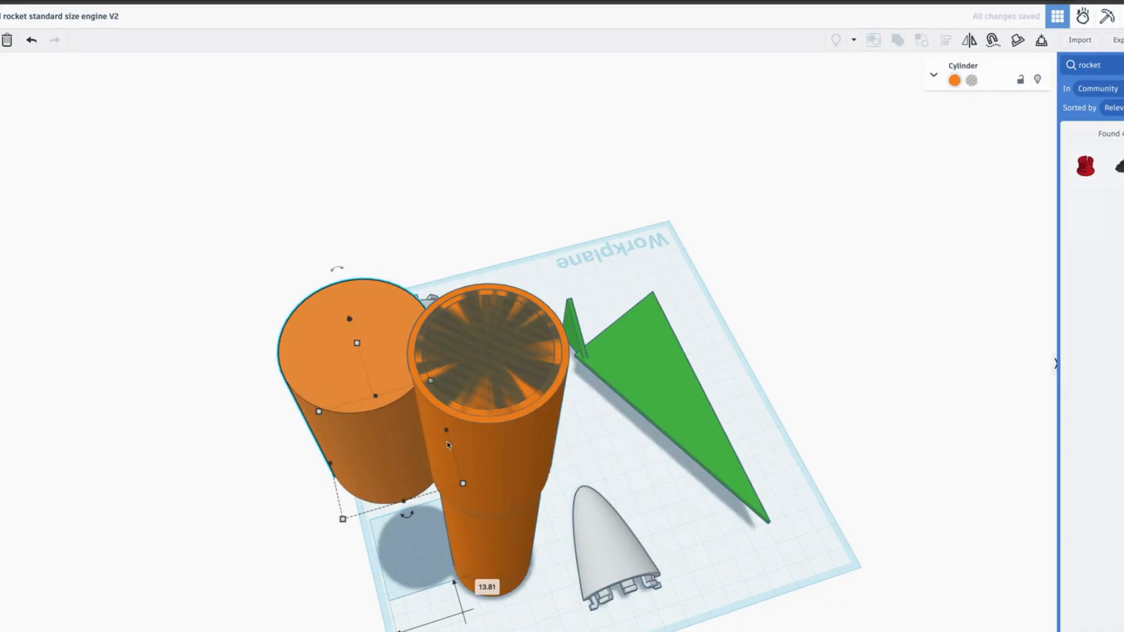
{"action": "left_click_drag", "start_coordinate": [447, 442], "coordinate": [64, 486]}
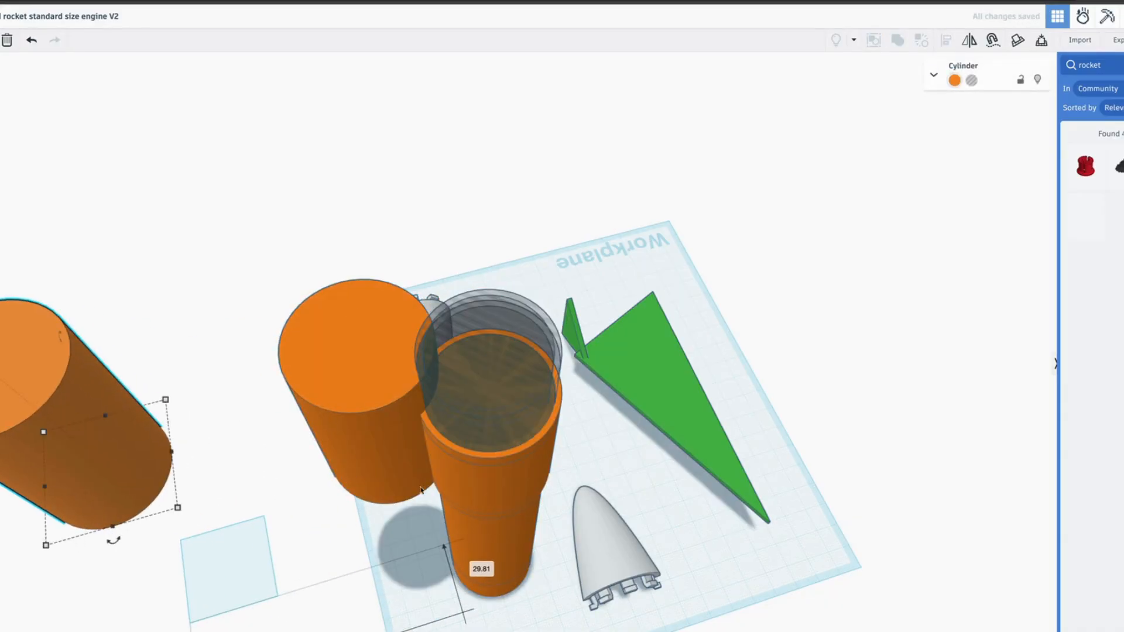
{"action": "left_click_drag", "start_coordinate": [477, 374], "coordinate": [597, 265]}
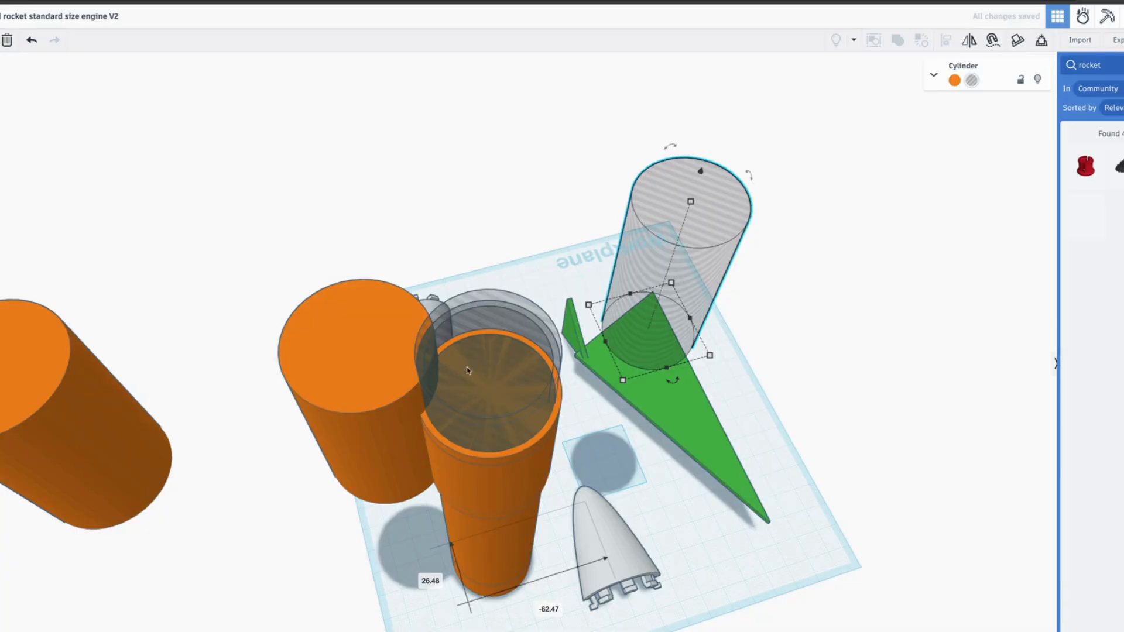
{"action": "left_click_drag", "start_coordinate": [442, 352], "coordinate": [576, 93]}
{"action": "left_click_drag", "start_coordinate": [485, 422], "coordinate": [383, 165]}
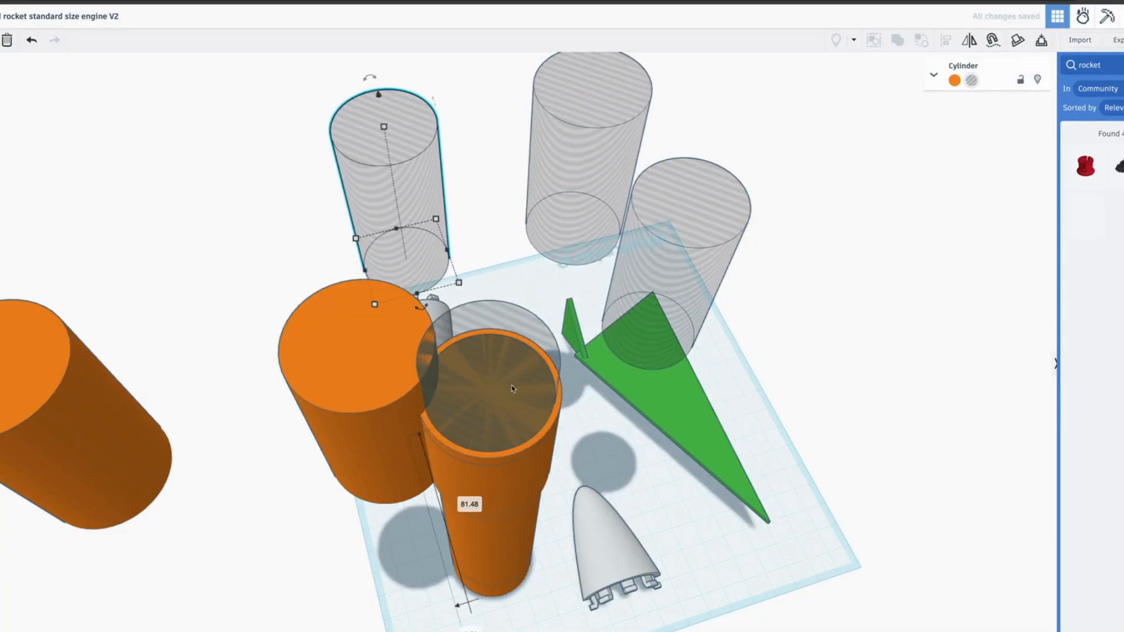
{"action": "left_click_drag", "start_coordinate": [484, 375], "coordinate": [219, 162]}
Step: Pull three more orange cylinders, two hole cylinders and a green sleeve out of the tube stack, spacing them apart
{"action": "left_click_drag", "start_coordinate": [488, 395], "coordinate": [755, 371]}
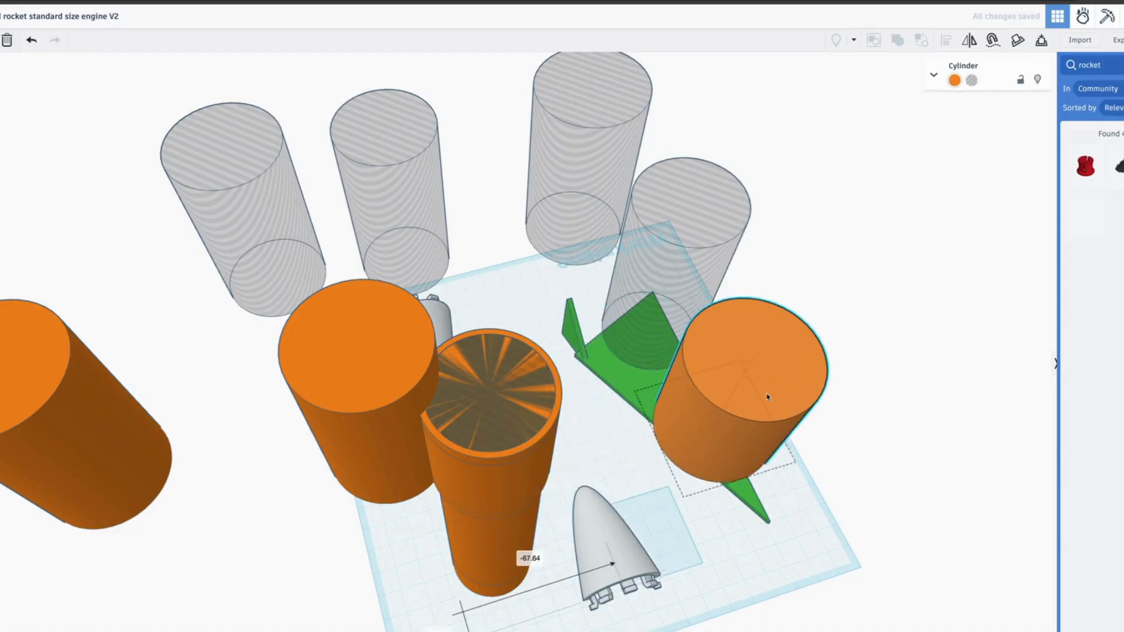
{"action": "left_click_drag", "start_coordinate": [489, 398], "coordinate": [718, 466]}
{"action": "left_click_drag", "start_coordinate": [485, 443], "coordinate": [453, 514]}
{"action": "left_click_drag", "start_coordinate": [529, 432], "coordinate": [444, 612]}
{"action": "left_click_drag", "start_coordinate": [507, 475], "coordinate": [989, 591]}
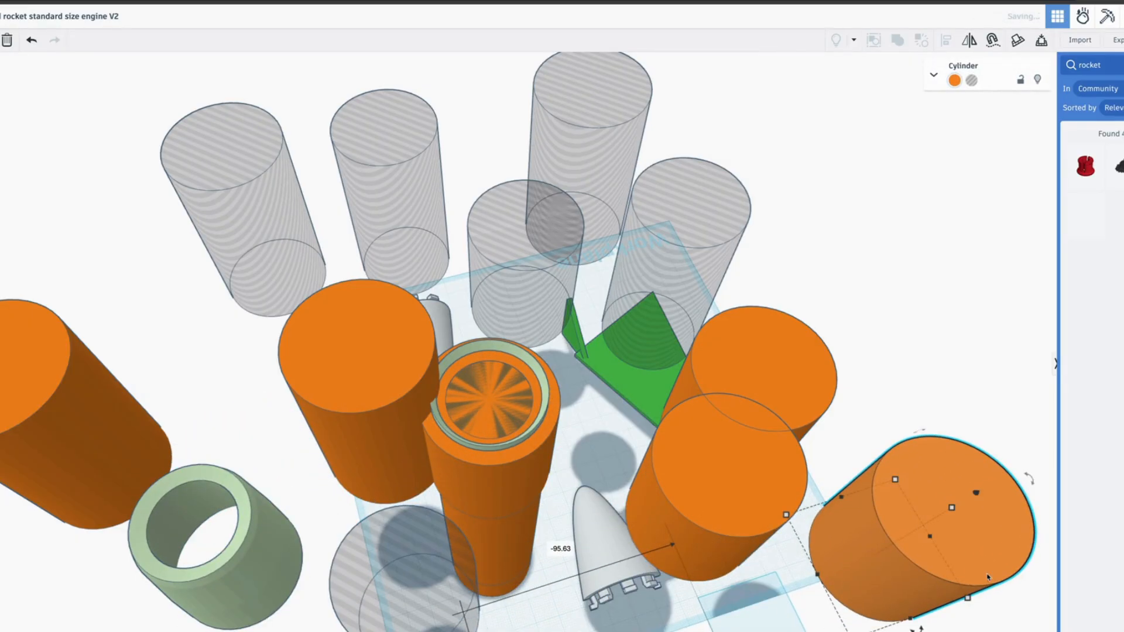
{"action": "left_click_drag", "start_coordinate": [759, 347], "coordinate": [840, 301]}
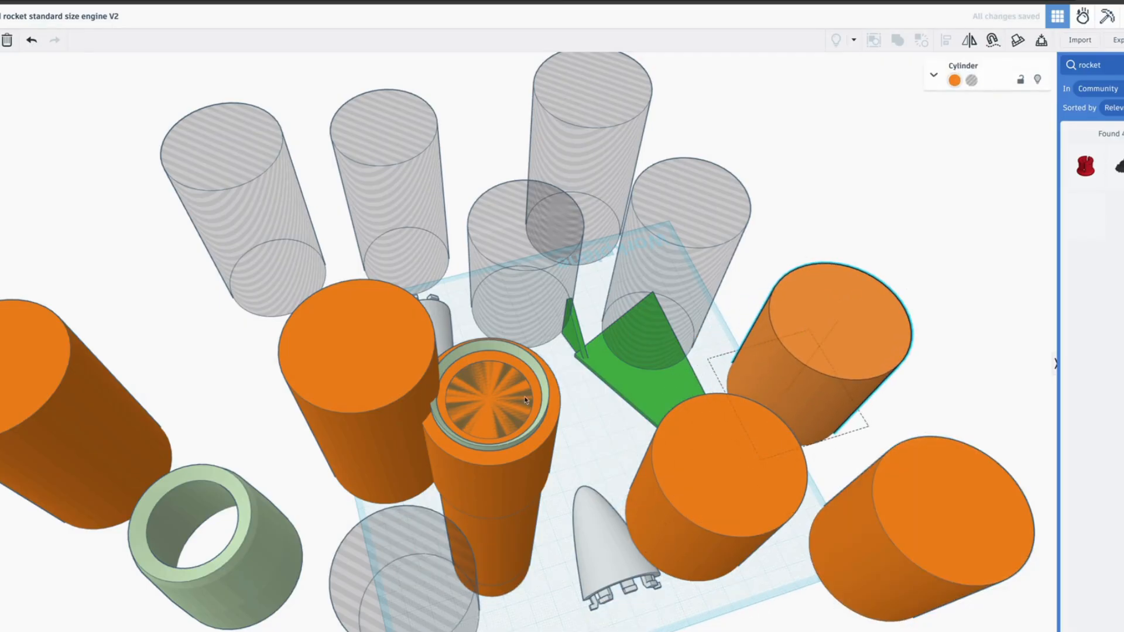
Step: Separate another orange cylinder, the revolved hole shape, the thin green ring and a green sleeve from the tube stack
{"action": "left_click_drag", "start_coordinate": [490, 398], "coordinate": [193, 320]}
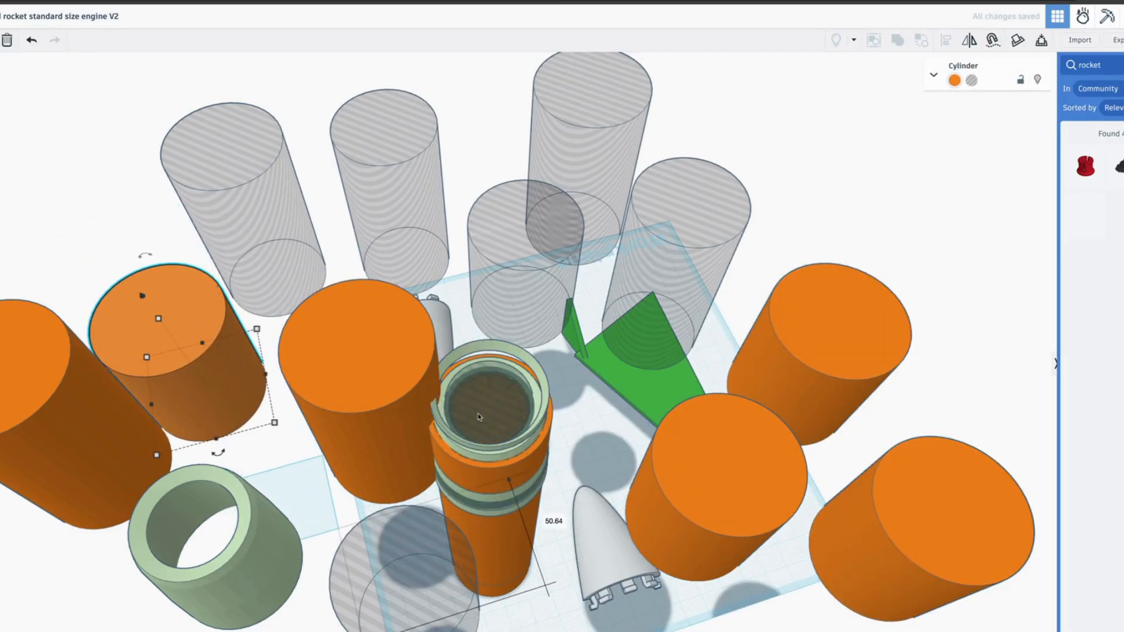
{"action": "left_click_drag", "start_coordinate": [478, 416], "coordinate": [834, 219]}
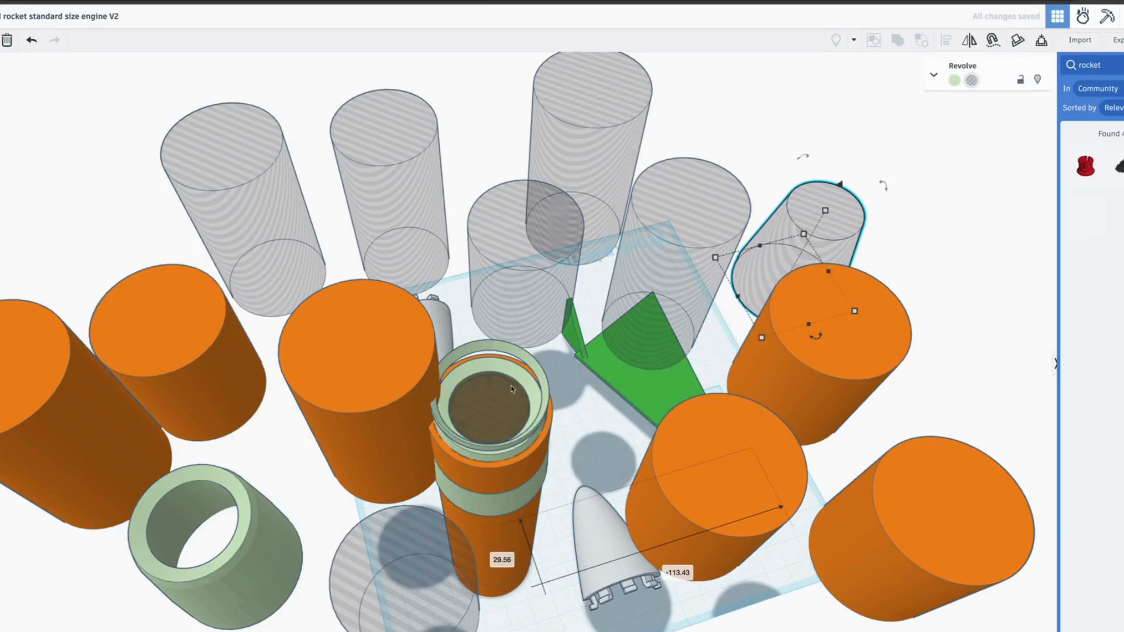
{"action": "left_click_drag", "start_coordinate": [533, 367], "coordinate": [680, 320]}
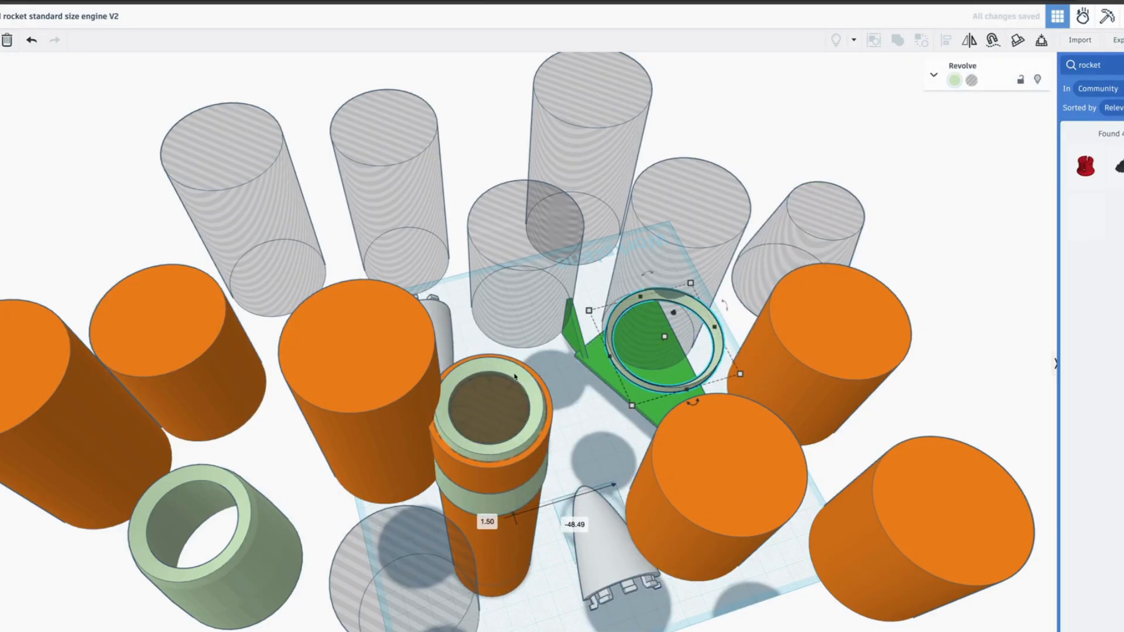
{"action": "left_click_drag", "start_coordinate": [515, 376], "coordinate": [547, 379]}
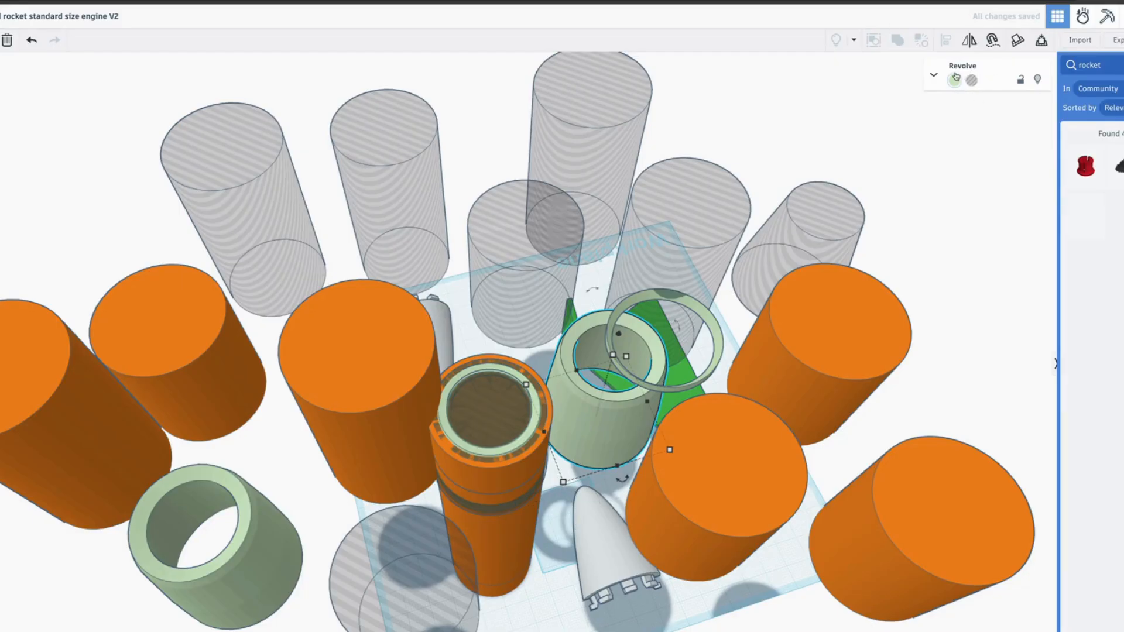
Step: Start a sketched revolve from the basic shapes and draw a closed, irregular zigzag profile against the revolve axis
{"action": "left_click", "coordinate": [423, 153]}
{"action": "left_click", "coordinate": [484, 138]}
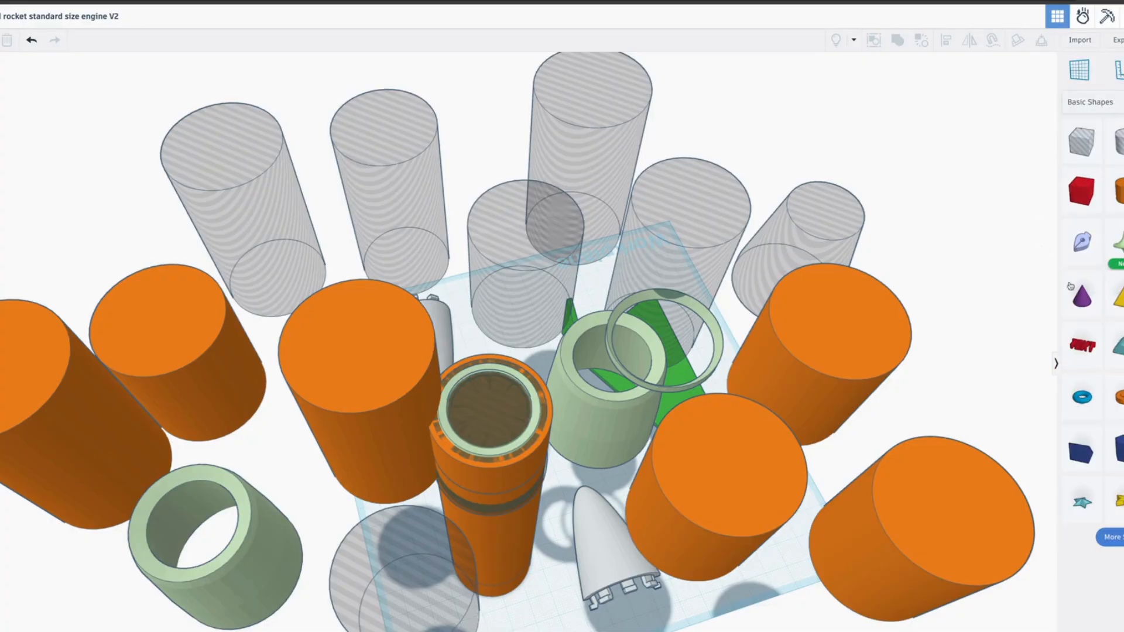
{"action": "left_click", "coordinate": [1114, 243]}
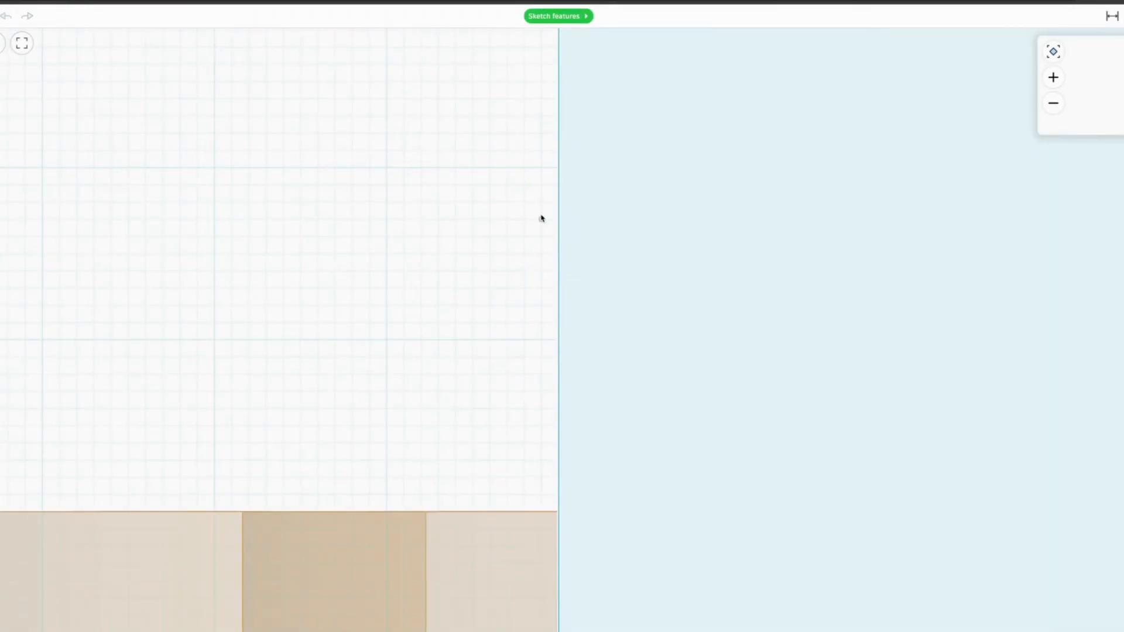
{"action": "left_click", "coordinate": [558, 167]}
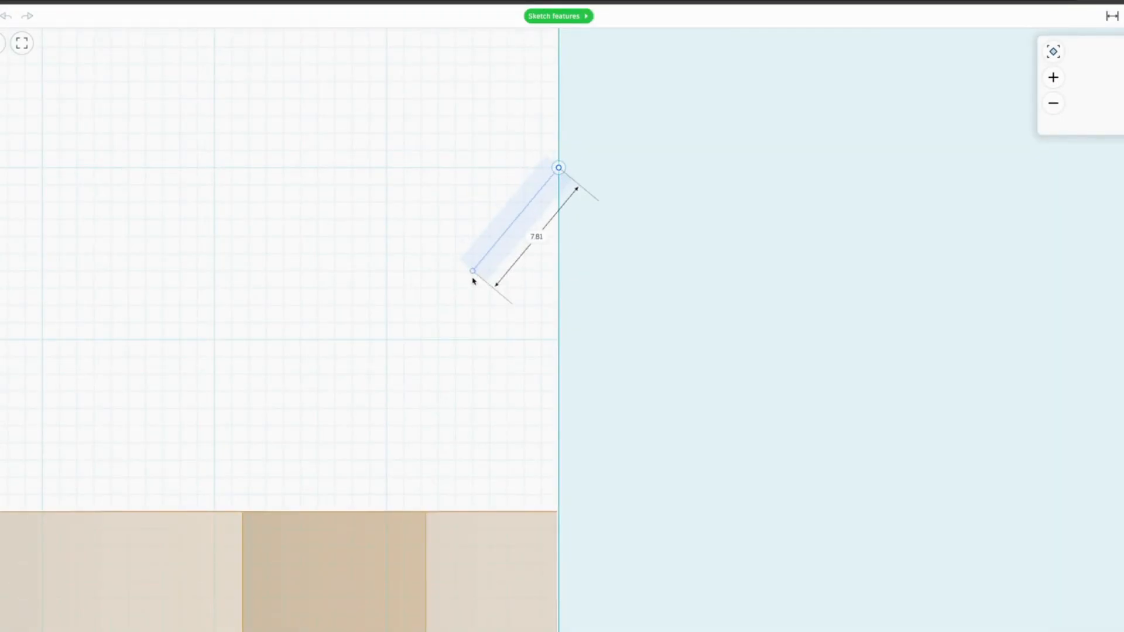
{"action": "left_click", "coordinate": [472, 271]}
{"action": "left_click", "coordinate": [489, 339]}
{"action": "left_click", "coordinate": [541, 271]}
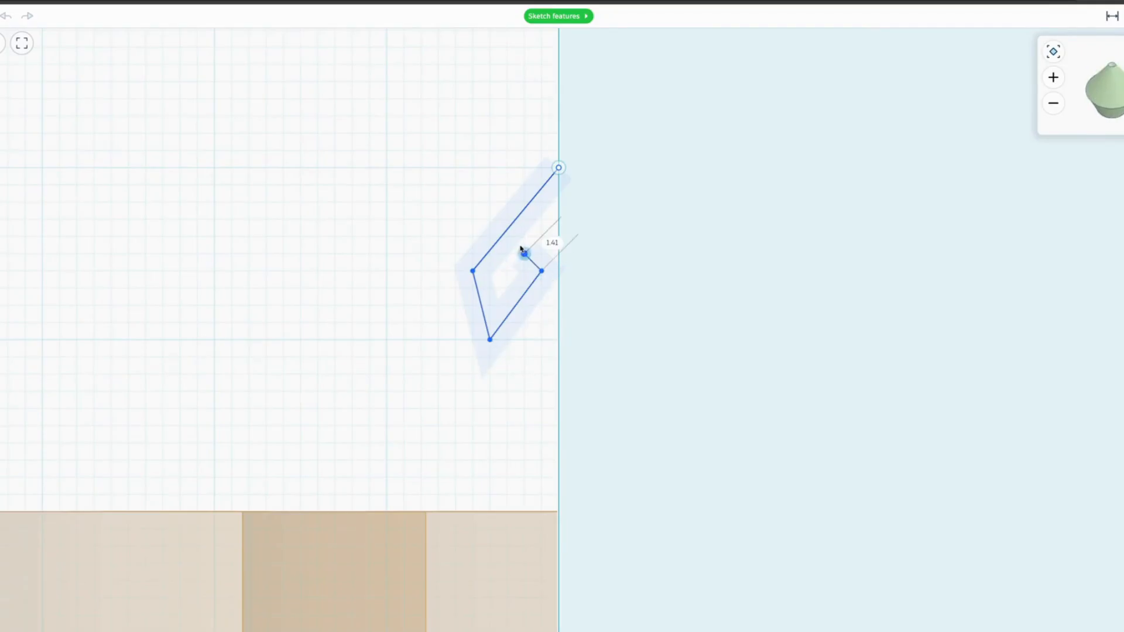
{"action": "left_click", "coordinate": [525, 254]}
{"action": "left_click", "coordinate": [559, 244]}
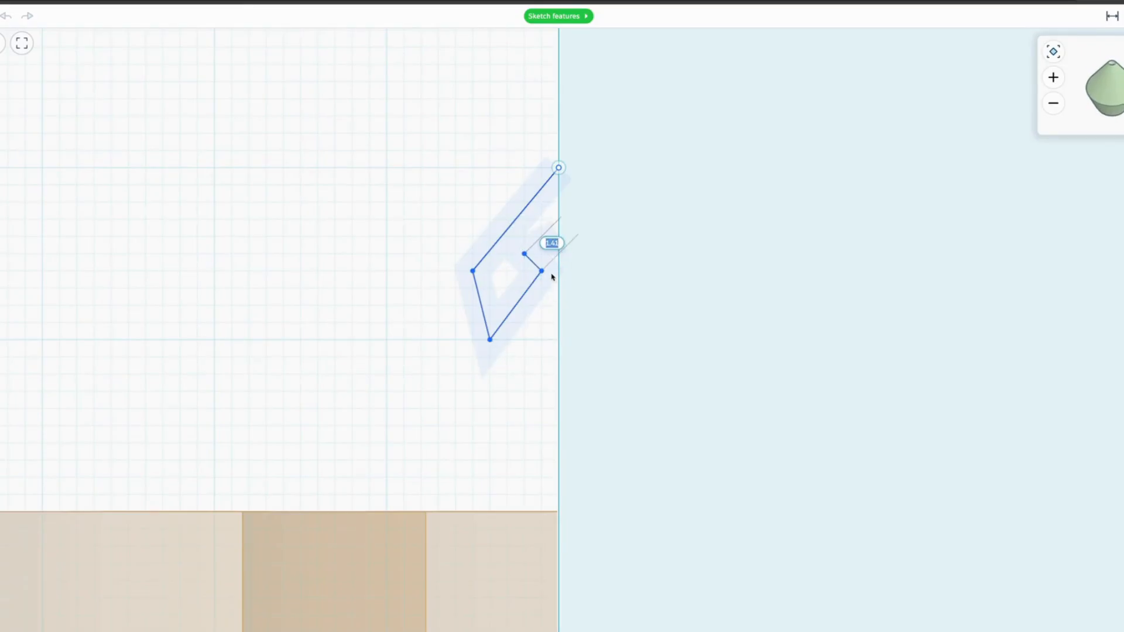
{"action": "left_click", "coordinate": [558, 271]}
{"action": "left_click", "coordinate": [558, 322]}
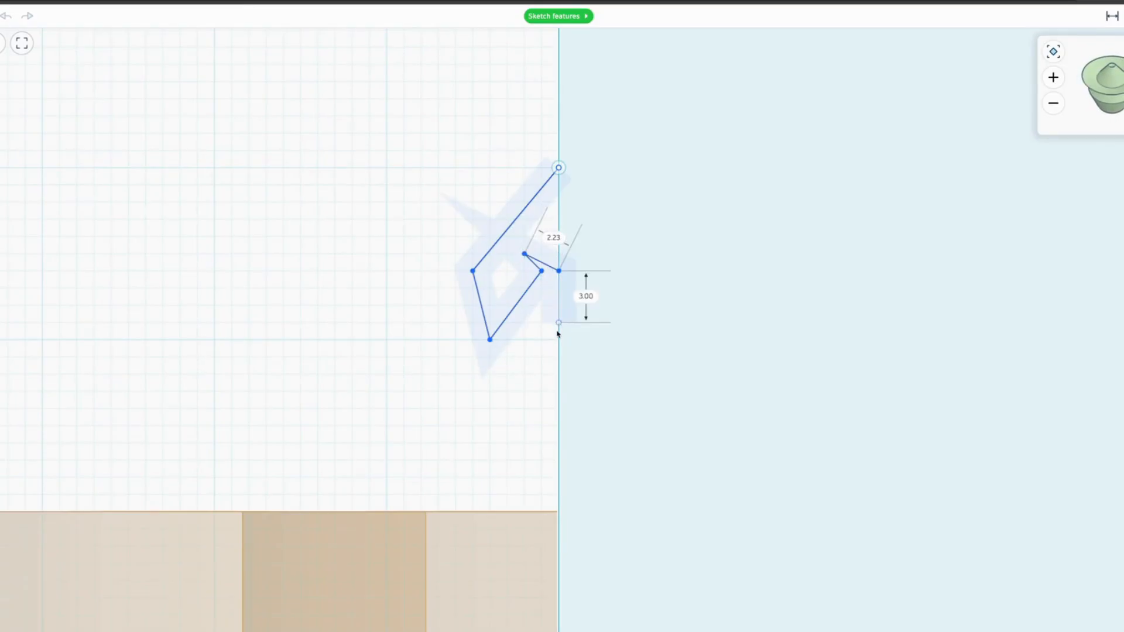
{"action": "left_click", "coordinate": [541, 391]}
{"action": "left_click", "coordinate": [455, 426]}
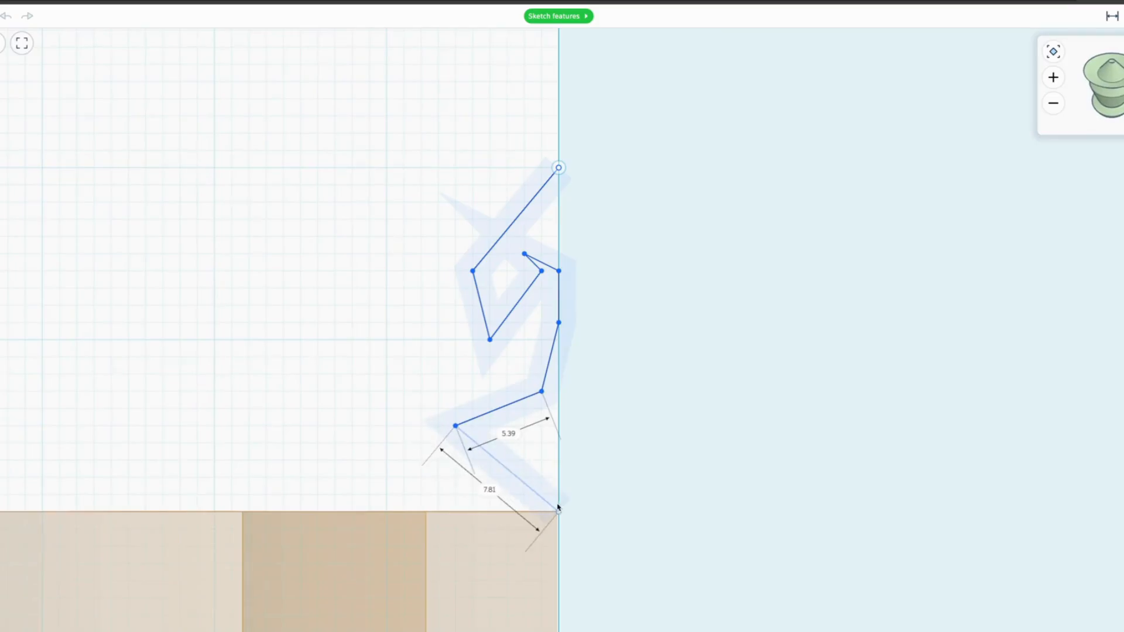
{"action": "left_click", "coordinate": [559, 510]}
{"action": "left_click", "coordinate": [559, 168]}
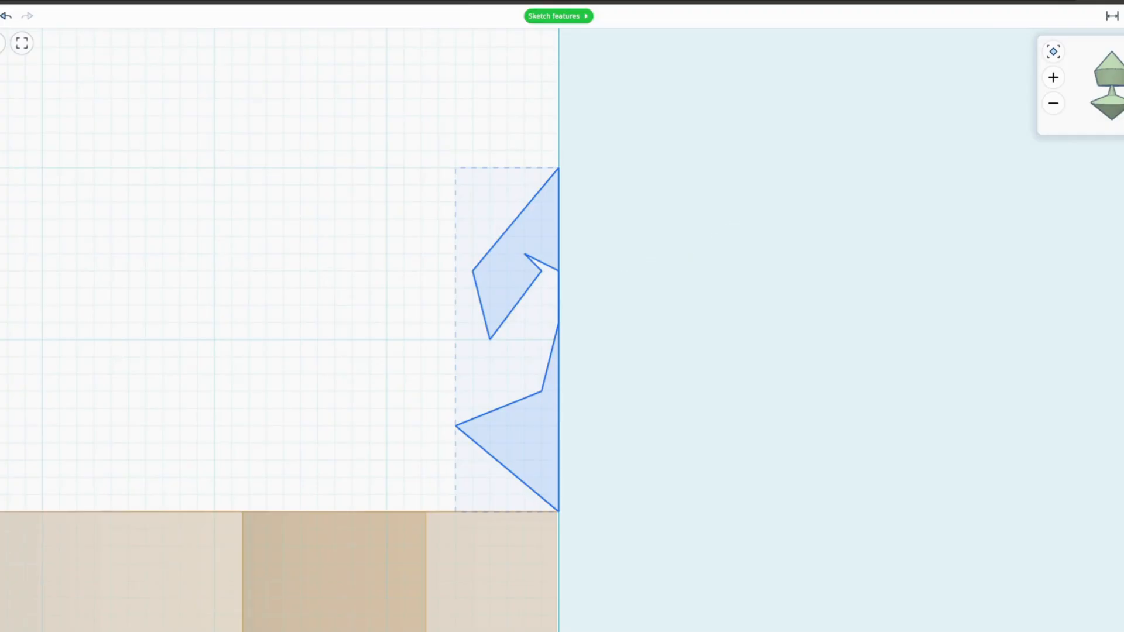
Step: Leave the revolve sketch and delete the trial revolved shape from the scene
{"action": "key", "text": "ctrl+z"}
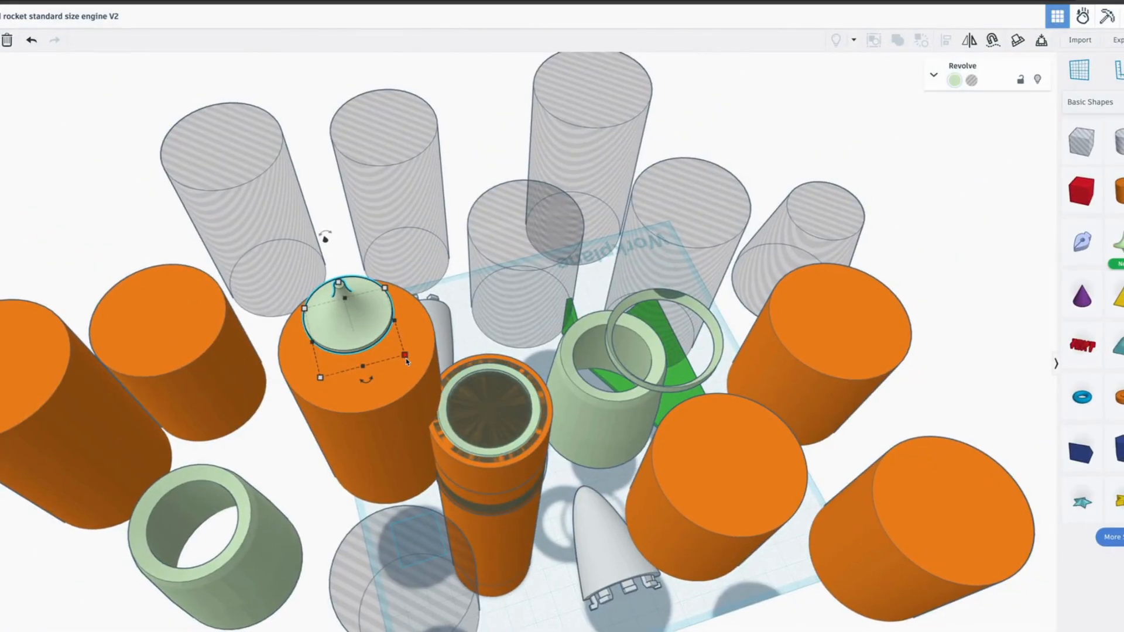
{"action": "key", "text": "Delete"}
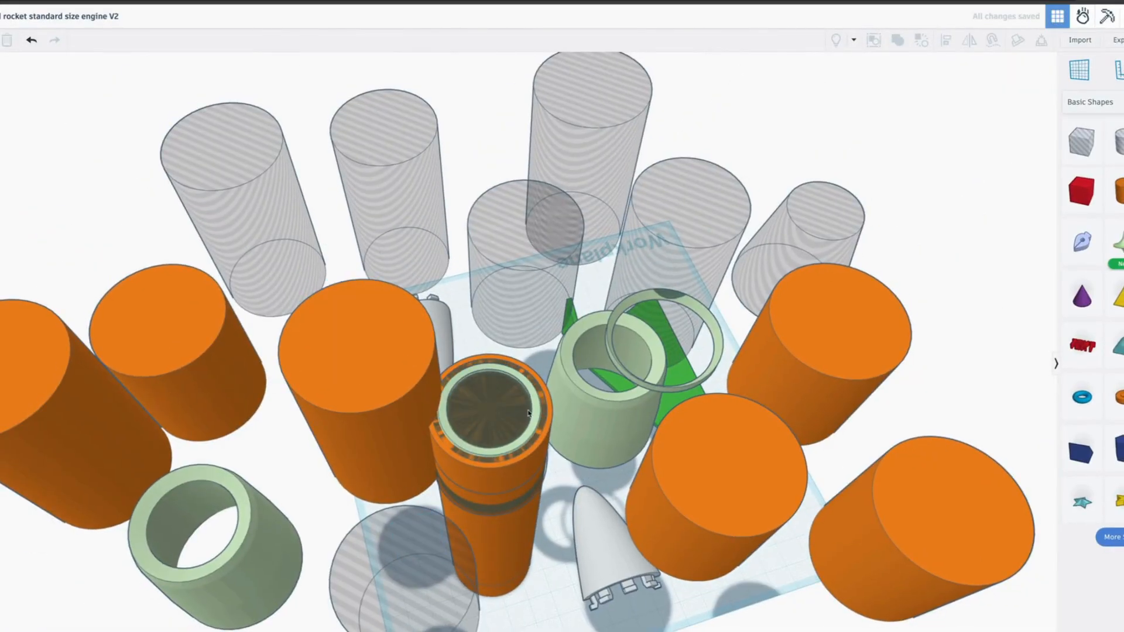
Step: Pull the inner hole cylinders and the narrow orange cylinder out of the tube's core and spread them apart
{"action": "left_click_drag", "start_coordinate": [533, 415], "coordinate": [987, 261]}
{"action": "left_click_drag", "start_coordinate": [481, 414], "coordinate": [64, 216]}
{"action": "left_click_drag", "start_coordinate": [493, 412], "coordinate": [818, 98]}
{"action": "left_click_drag", "start_coordinate": [460, 414], "coordinate": [462, 65]}
Step: Move the flat nose cone half about 129 mm off the workplane and shift the green fins clear of the separated tube shapes
{"action": "right_click_drag", "start_coordinate": [710, 433], "coordinate": [705, 281]}
{"action": "scroll", "coordinate": [623, 245], "scroll_direction": "down", "scroll_amount": 2}
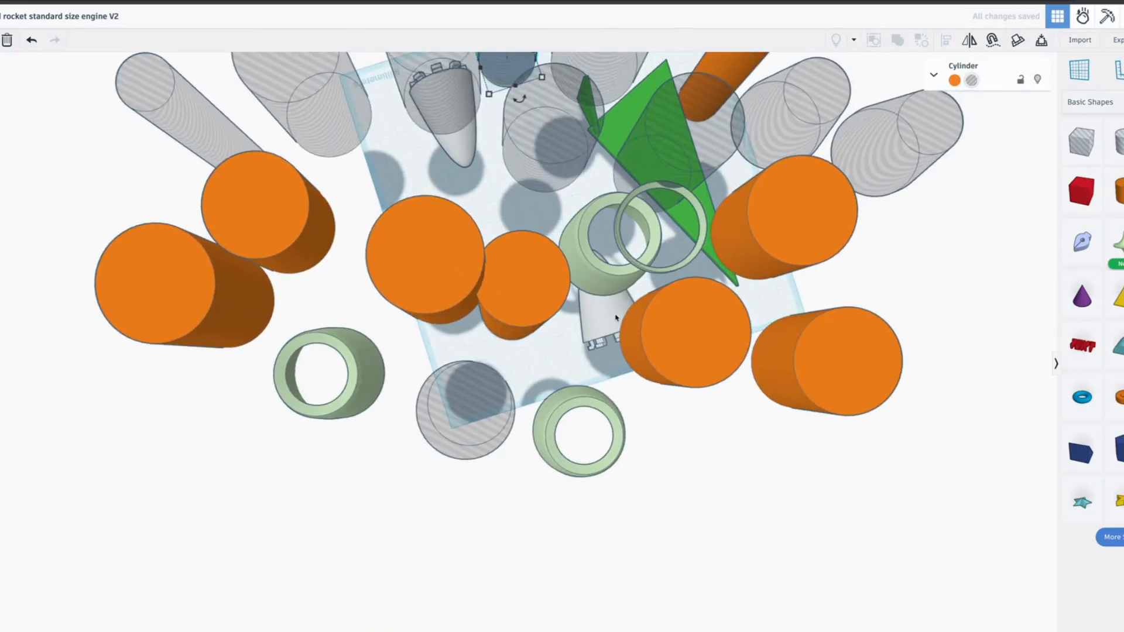
{"action": "left_click_drag", "start_coordinate": [607, 317], "coordinate": [732, 518]}
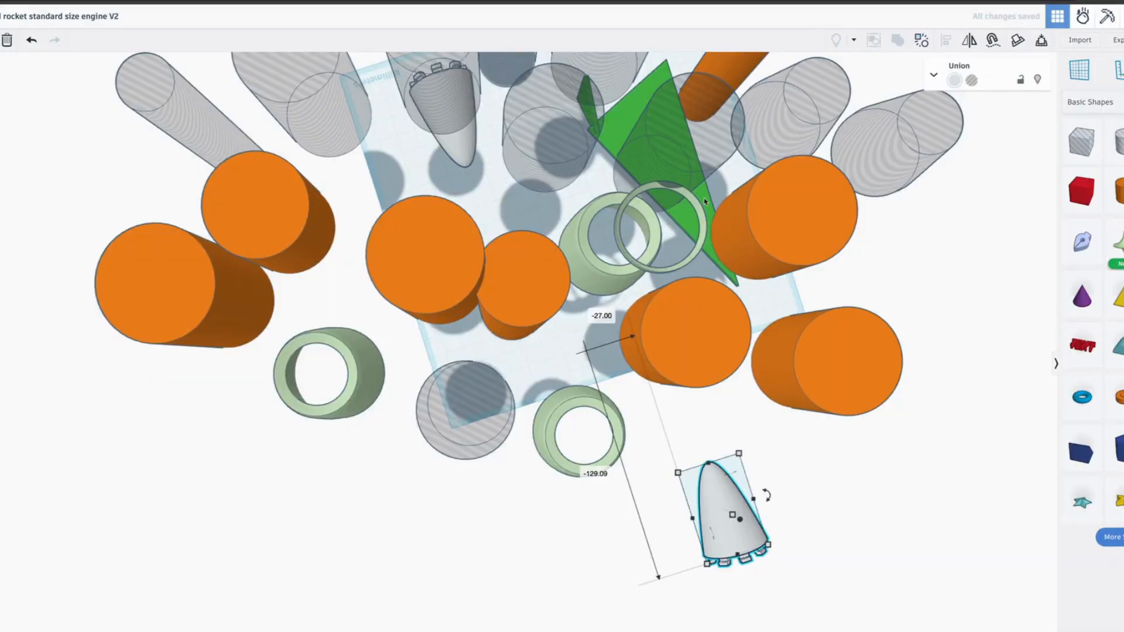
{"action": "left_click_drag", "start_coordinate": [704, 202], "coordinate": [111, 480]}
{"action": "scroll", "coordinate": [551, 378], "scroll_direction": "up", "scroll_amount": 2}
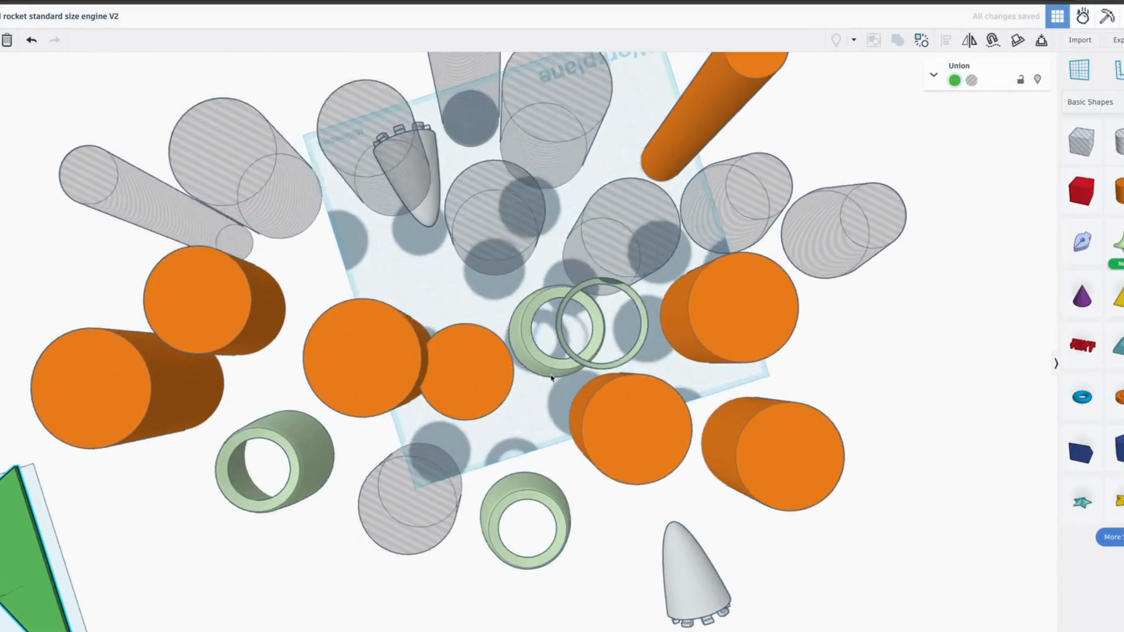
Step: Move the thin green ring about 66 mm by 48 mm away from the neighbouring green collar, clear of the other shapes
{"action": "middle_click_drag", "start_coordinate": [551, 376], "coordinate": [528, 412]}
{"action": "left_click_drag", "start_coordinate": [582, 385], "coordinate": [384, 333]}
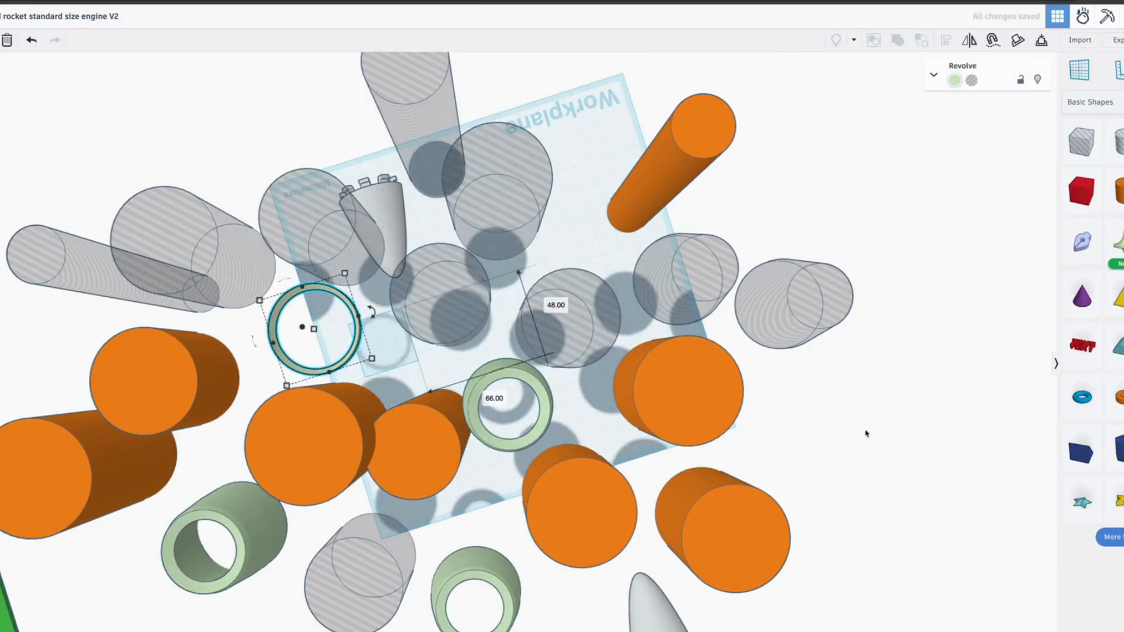
{"action": "right_click_drag", "start_coordinate": [776, 448], "coordinate": [646, 456]}
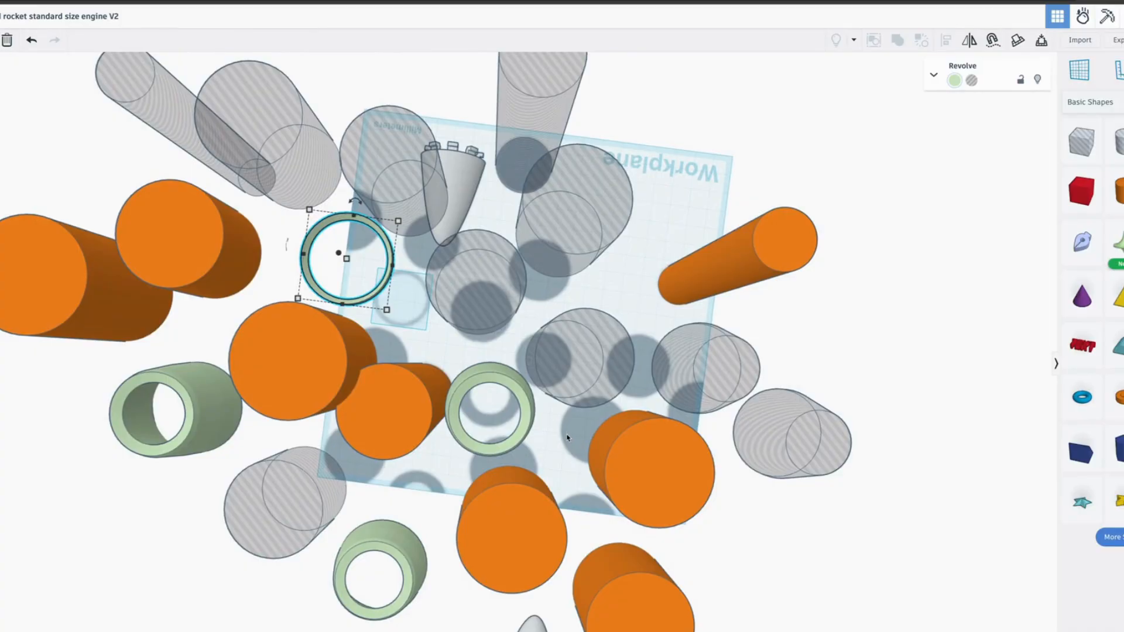
Step: Pull the tall orange cylinder about 60 mm by 27 mm out of the cluster toward the edge of the workplane
{"action": "right_click_drag", "start_coordinate": [721, 431], "coordinate": [749, 355]}
{"action": "left_click_drag", "start_coordinate": [412, 379], "coordinate": [623, 428]}
{"action": "left_click_drag", "start_coordinate": [412, 351], "coordinate": [530, 405]}
Step: Move the small hole cylinder about 51.5 mm off the red L-shaped piece and inspect the exposed piece up close
{"action": "scroll", "coordinate": [296, 380], "scroll_direction": "up", "scroll_amount": 3}
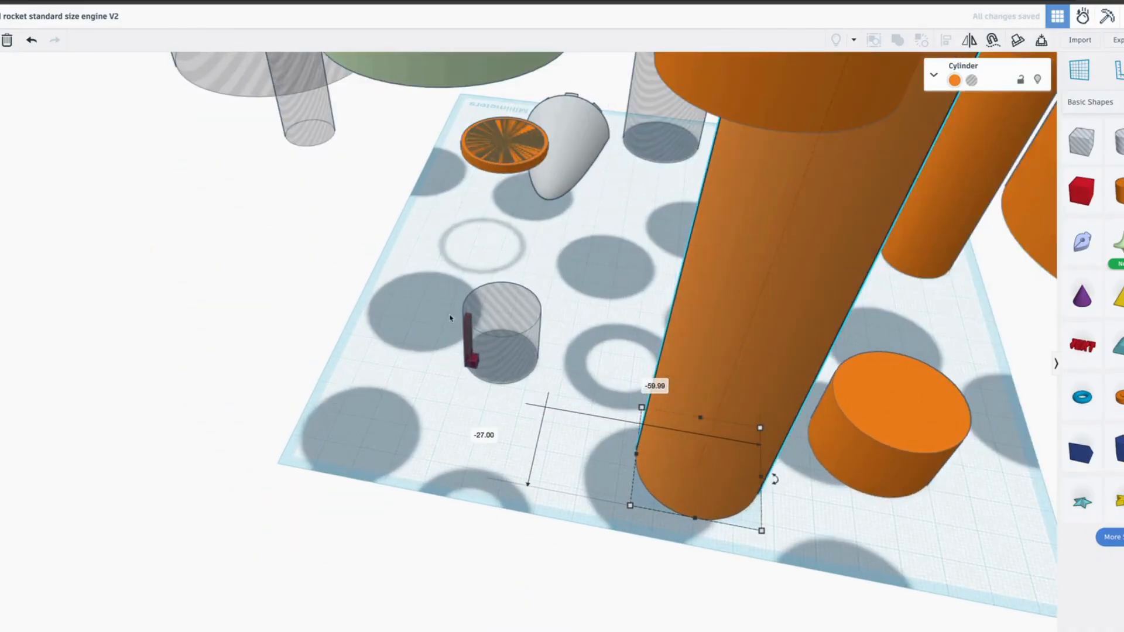
{"action": "scroll", "coordinate": [451, 319], "scroll_direction": "up", "scroll_amount": 3}
{"action": "left_click", "coordinate": [409, 459]}
{"action": "left_click_drag", "start_coordinate": [501, 367], "coordinate": [252, 398]}
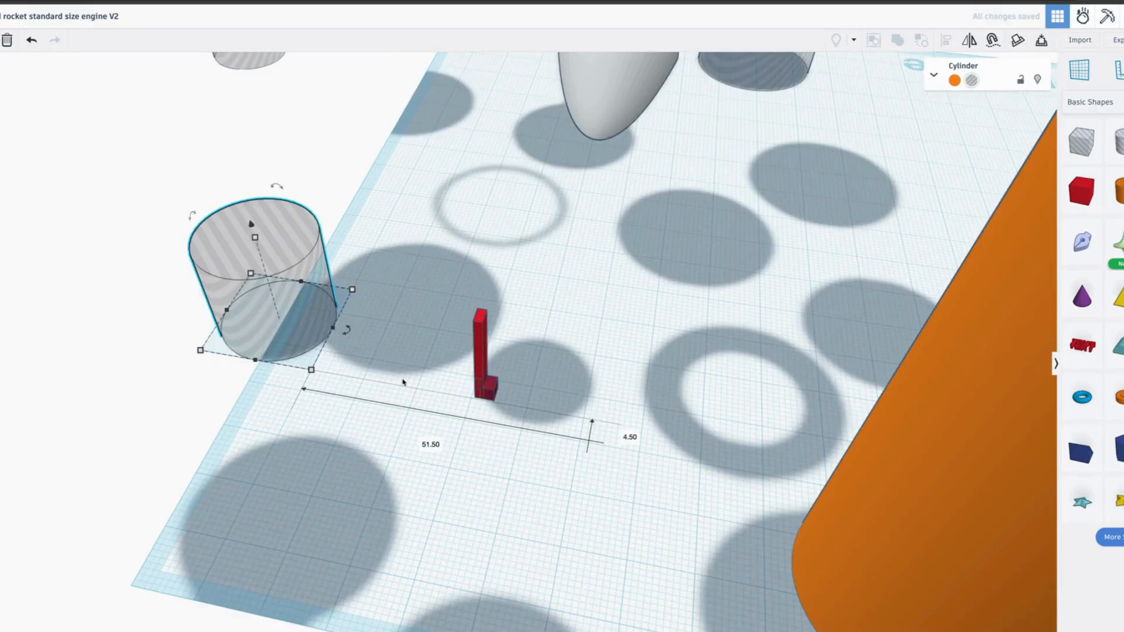
{"action": "scroll", "coordinate": [498, 391], "scroll_direction": "up", "scroll_amount": 6}
{"action": "right_click_drag", "start_coordinate": [484, 507], "coordinate": [461, 448]}
{"action": "scroll", "coordinate": [519, 482], "scroll_direction": "down", "scroll_amount": 10}
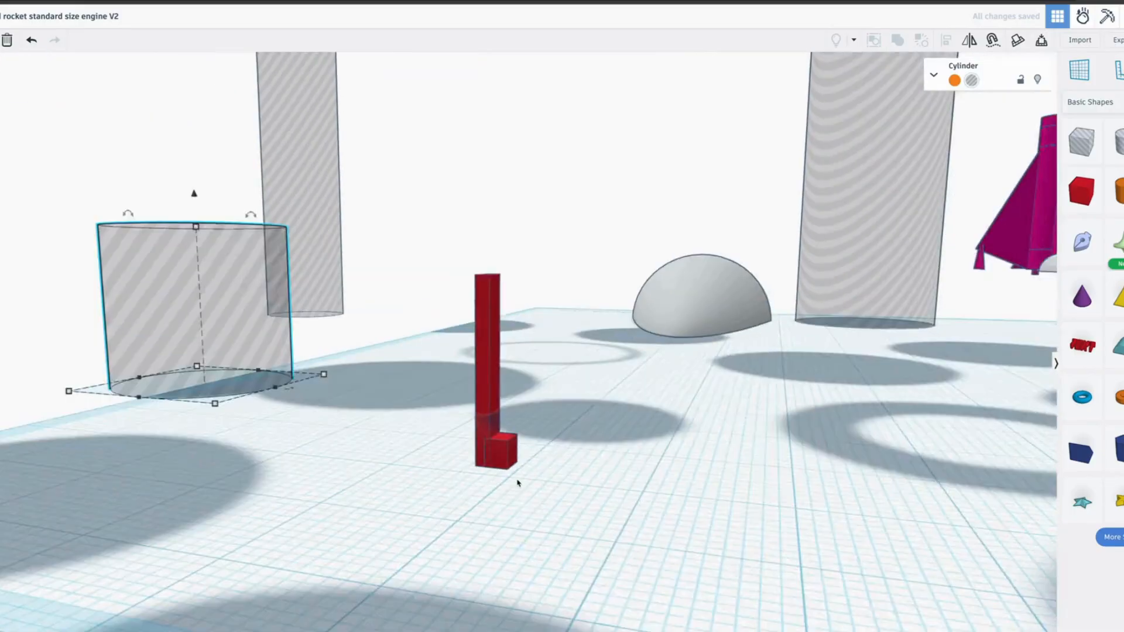
{"action": "scroll", "coordinate": [524, 475], "scroll_direction": "down", "scroll_amount": 5}
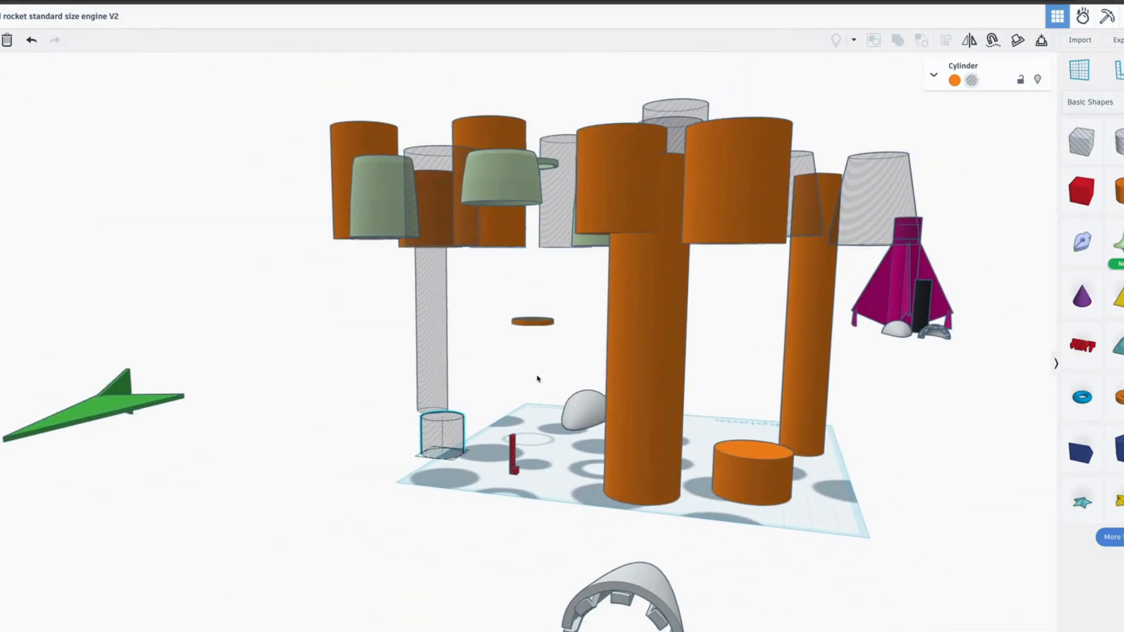
Step: Shift the clipped nose cone half in front of the workplane farther from its current spot
{"action": "right_click_drag", "start_coordinate": [534, 376], "coordinate": [451, 554]}
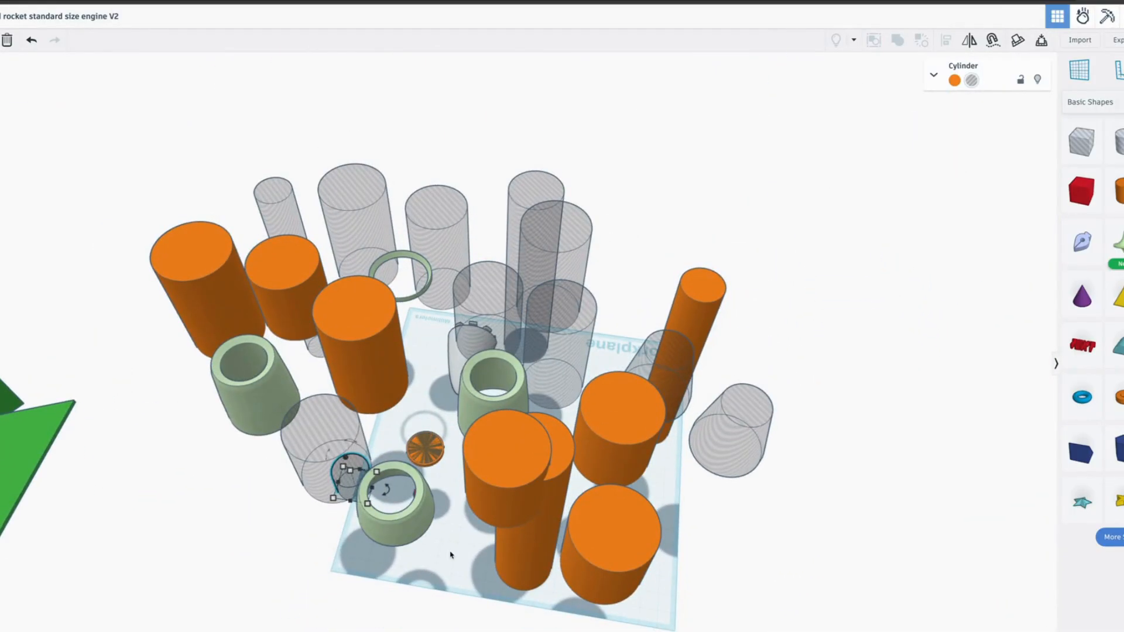
{"action": "middle_click_drag", "start_coordinate": [435, 539], "coordinate": [451, 556]}
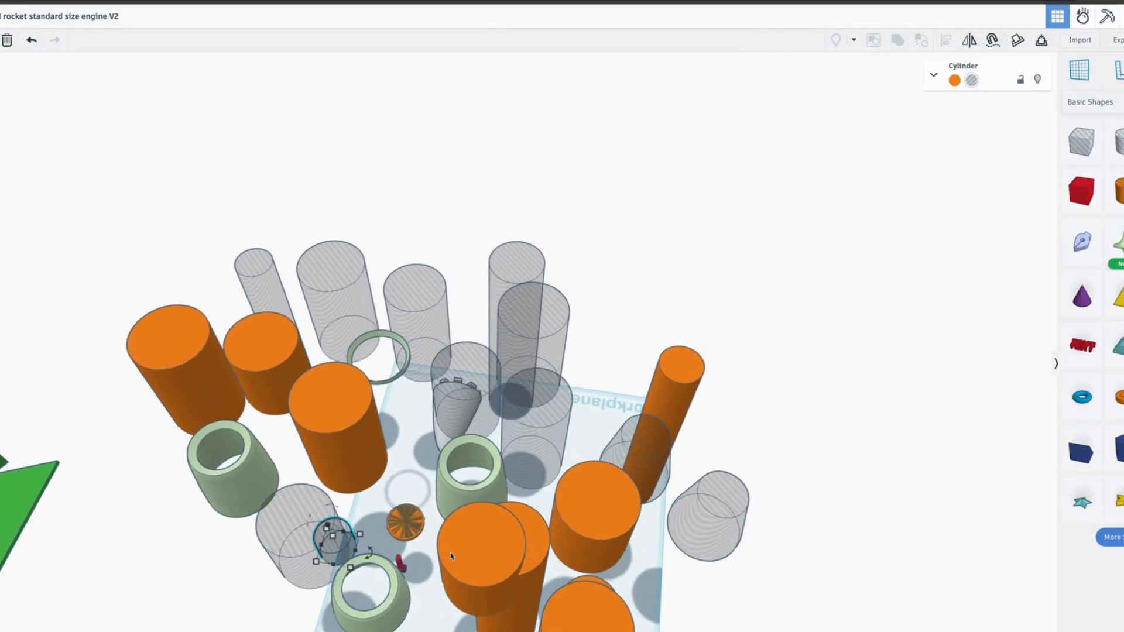
{"action": "middle_click_drag", "start_coordinate": [149, 499], "coordinate": [125, 255]}
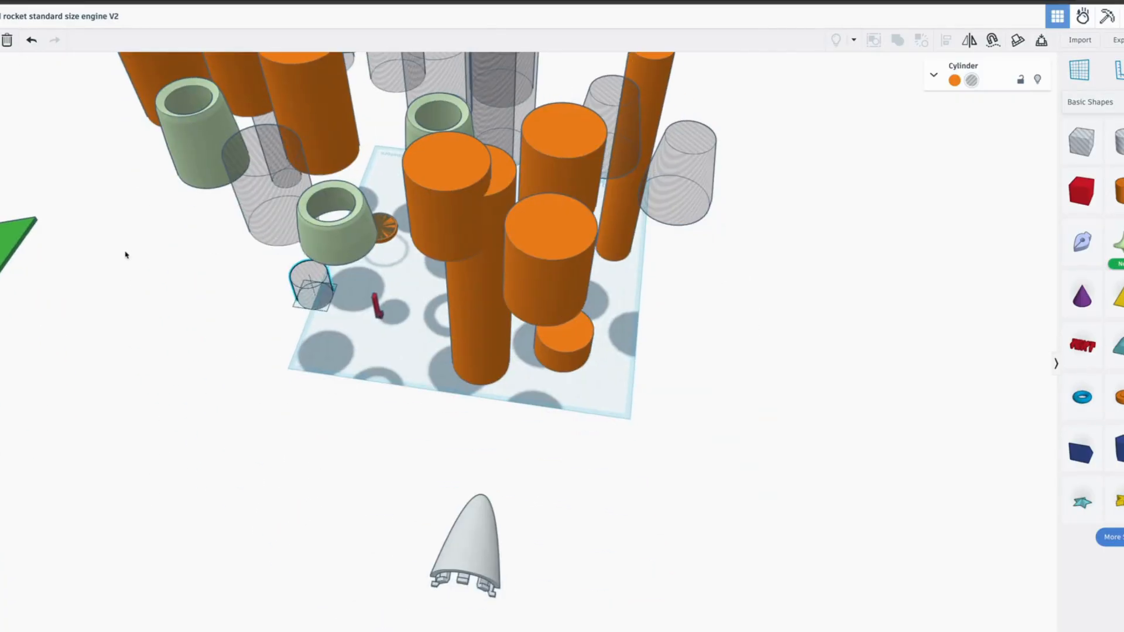
{"action": "left_click_drag", "start_coordinate": [479, 564], "coordinate": [296, 453]}
{"action": "middle_click_drag", "start_coordinate": [153, 358], "coordinate": [670, 521]}
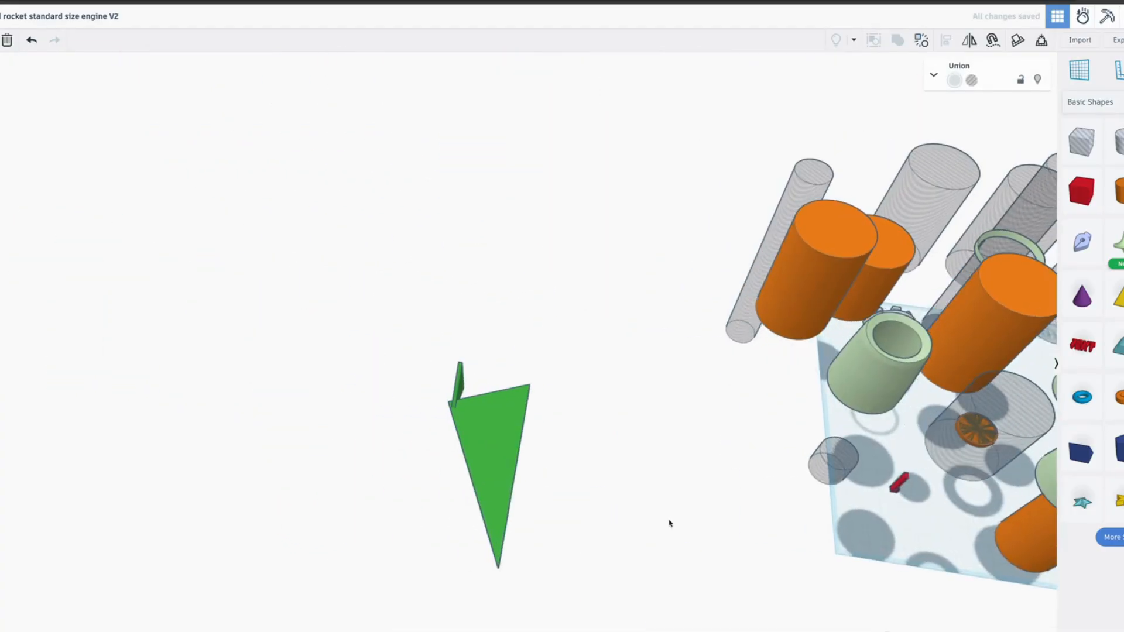
Step: Rotate the green fin group so its long fin points upward and move it slightly toward the tube shapes
{"action": "scroll", "coordinate": [468, 493], "scroll_direction": "up", "scroll_amount": 3}
{"action": "scroll", "coordinate": [469, 495], "scroll_direction": "up", "scroll_amount": 1}
{"action": "scroll", "coordinate": [447, 406], "scroll_direction": "down", "scroll_amount": 5}
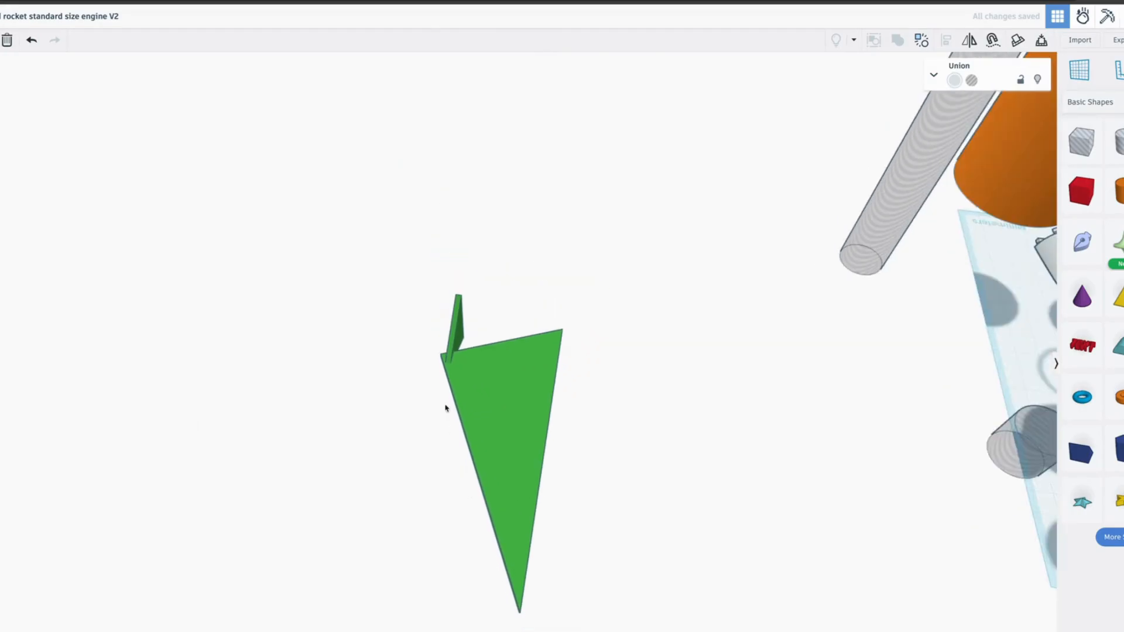
{"action": "left_click", "coordinate": [470, 364]}
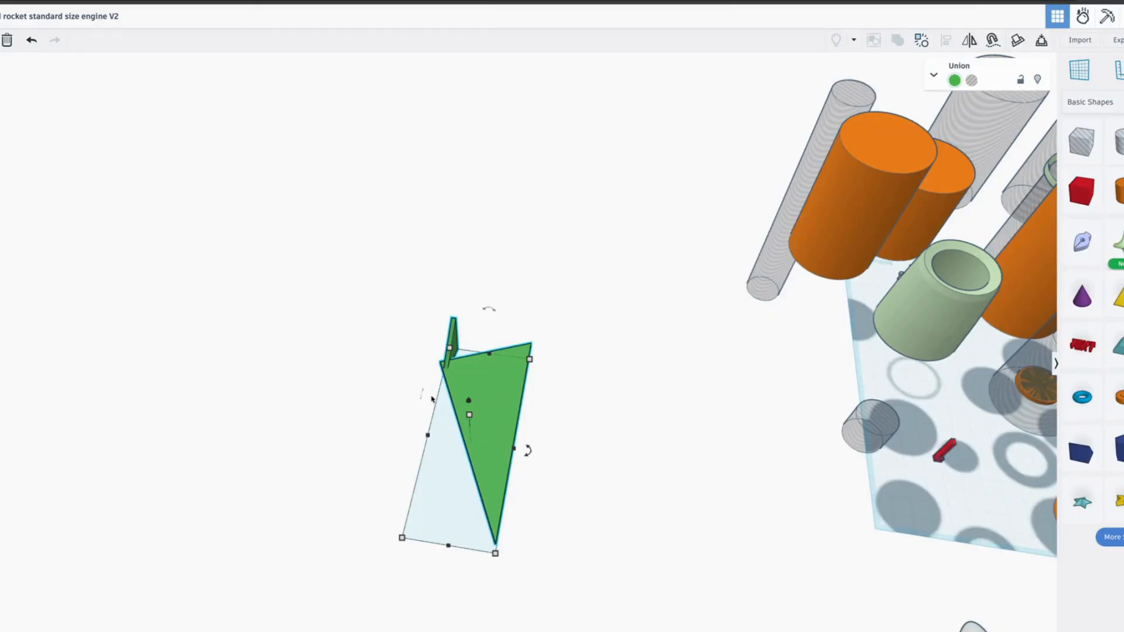
{"action": "left_click_drag", "start_coordinate": [420, 400], "coordinate": [458, 208]}
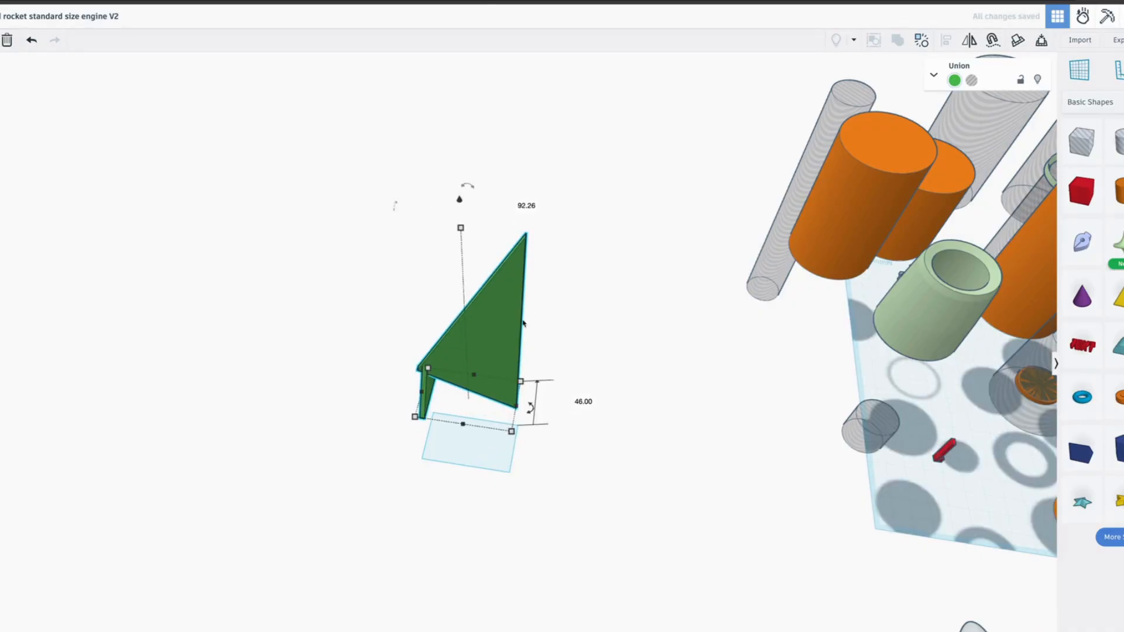
{"action": "left_click_drag", "start_coordinate": [504, 350], "coordinate": [589, 319]}
Step: Ungroup the fins and separate the upper hole box by about 223 mm and the large roof-shaped fin by about 83 mm
{"action": "left_click", "coordinate": [924, 41]}
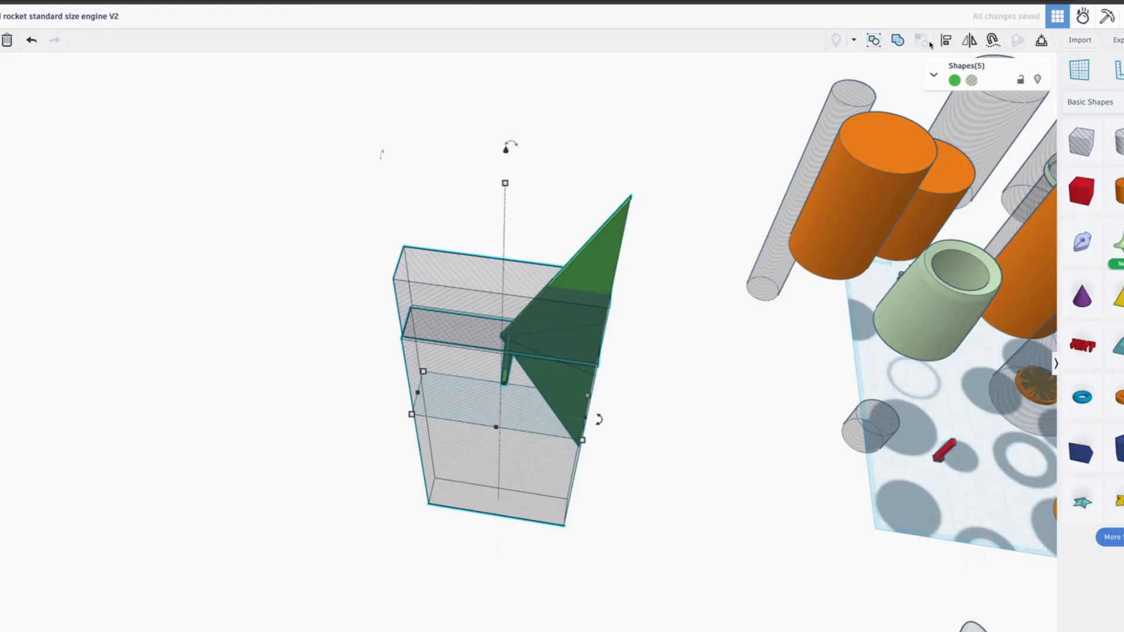
{"action": "left_click", "coordinate": [677, 396]}
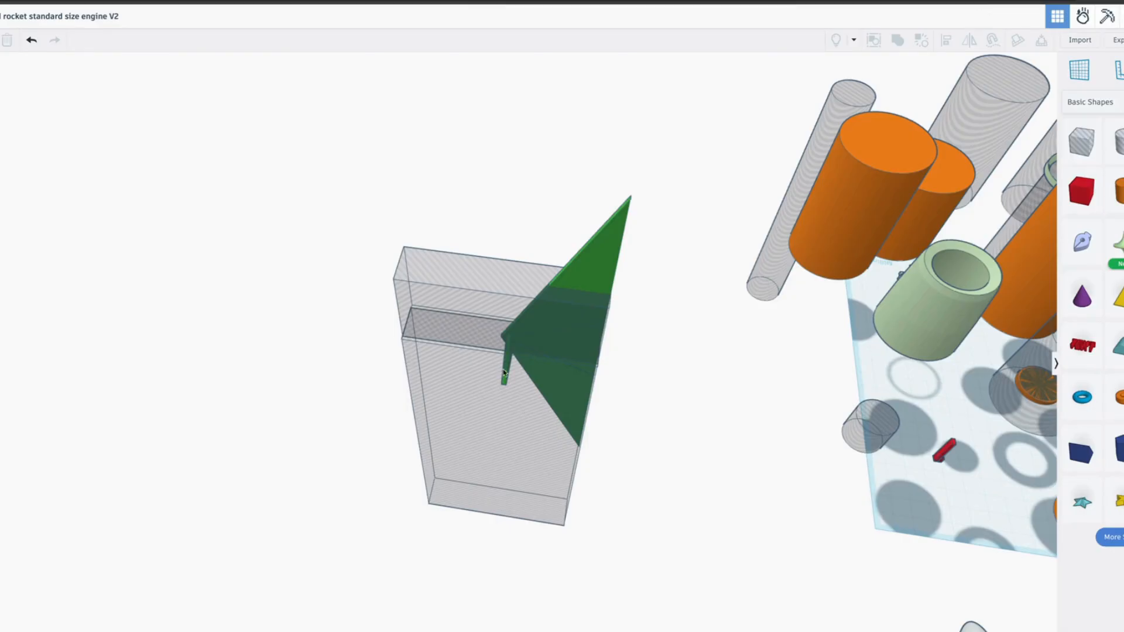
{"action": "left_click_drag", "start_coordinate": [337, 396], "coordinate": [30, 197]}
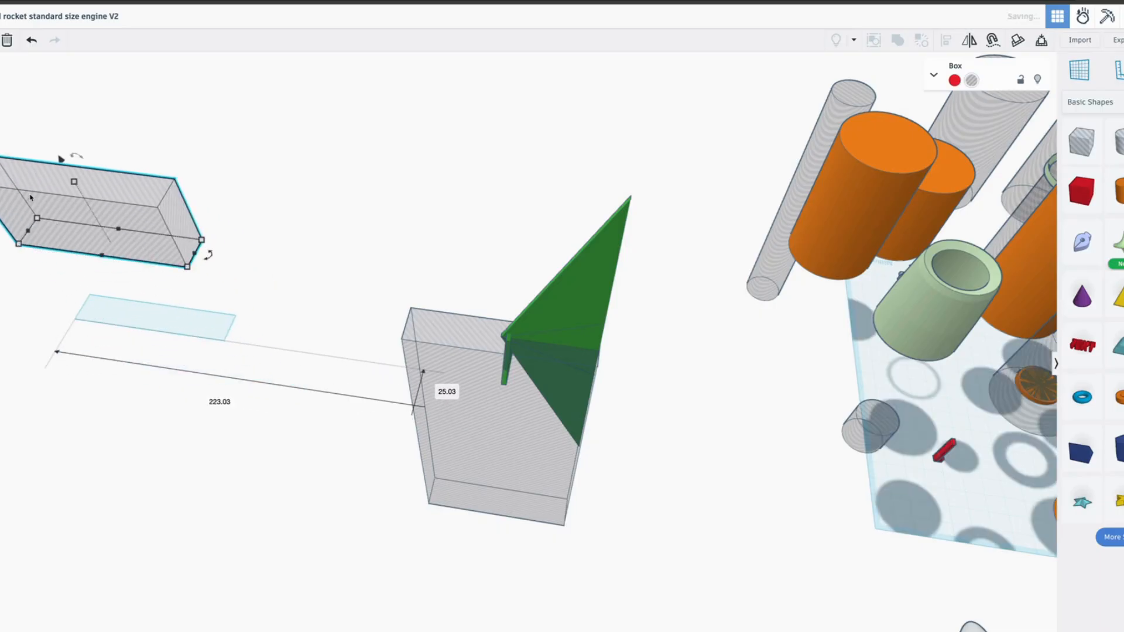
{"action": "left_click_drag", "start_coordinate": [586, 281], "coordinate": [611, 161]}
{"action": "scroll", "coordinate": [518, 457], "scroll_direction": "up", "scroll_amount": 3}
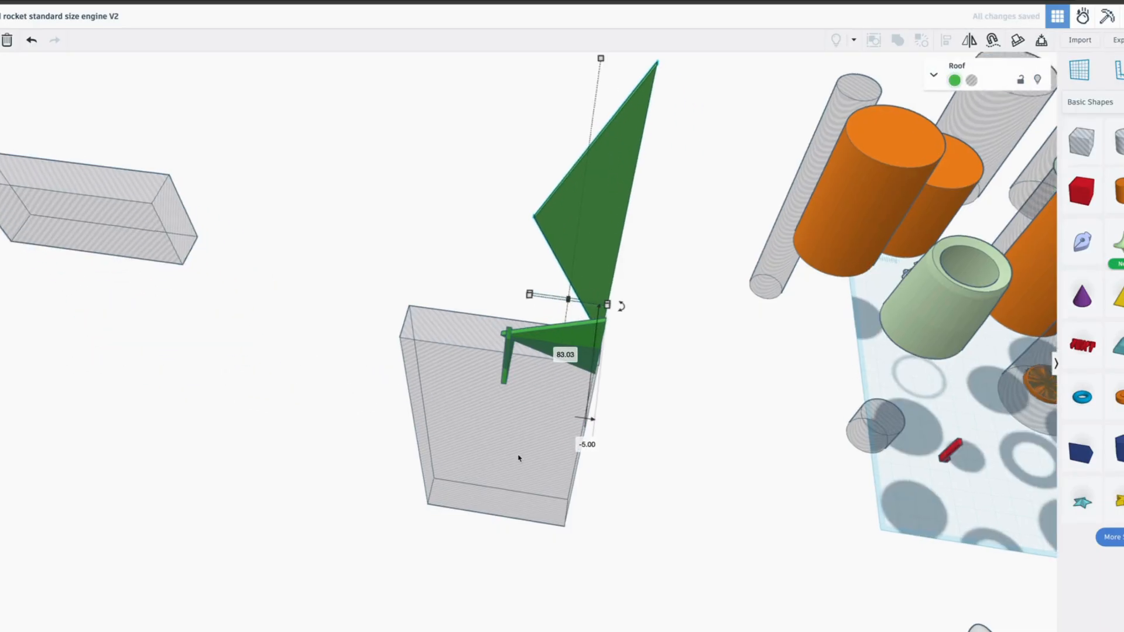
{"action": "right_click_drag", "start_coordinate": [508, 450], "coordinate": [466, 279]}
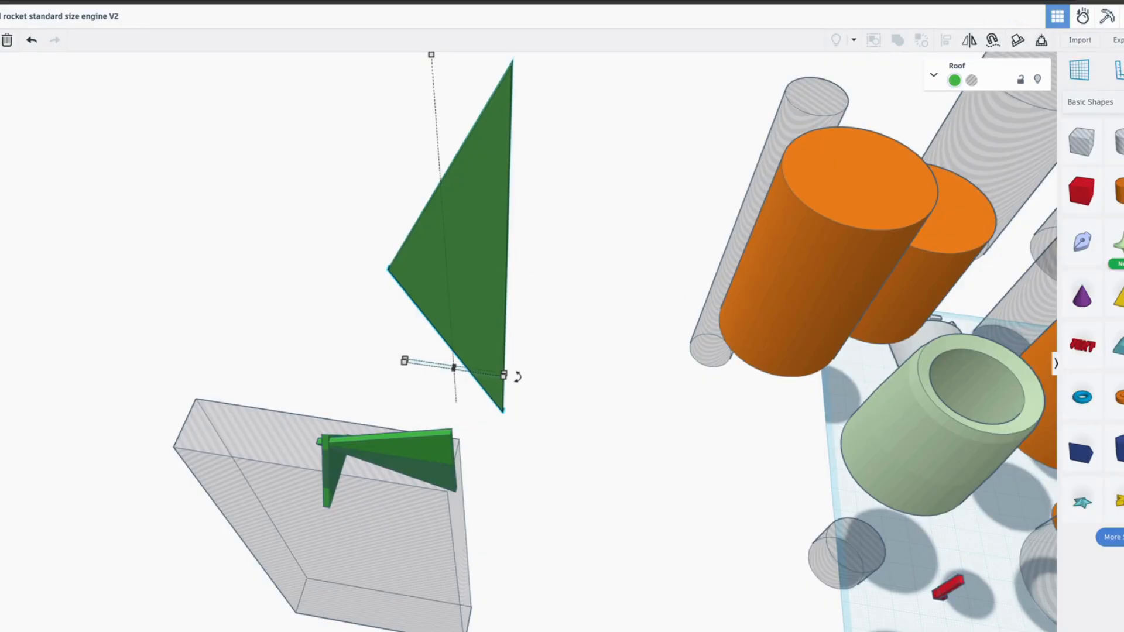
Step: Place a trial roof shape beside the large fin, turn it 90° and tip it onto its triangular end
{"action": "left_click", "coordinate": [569, 410]}
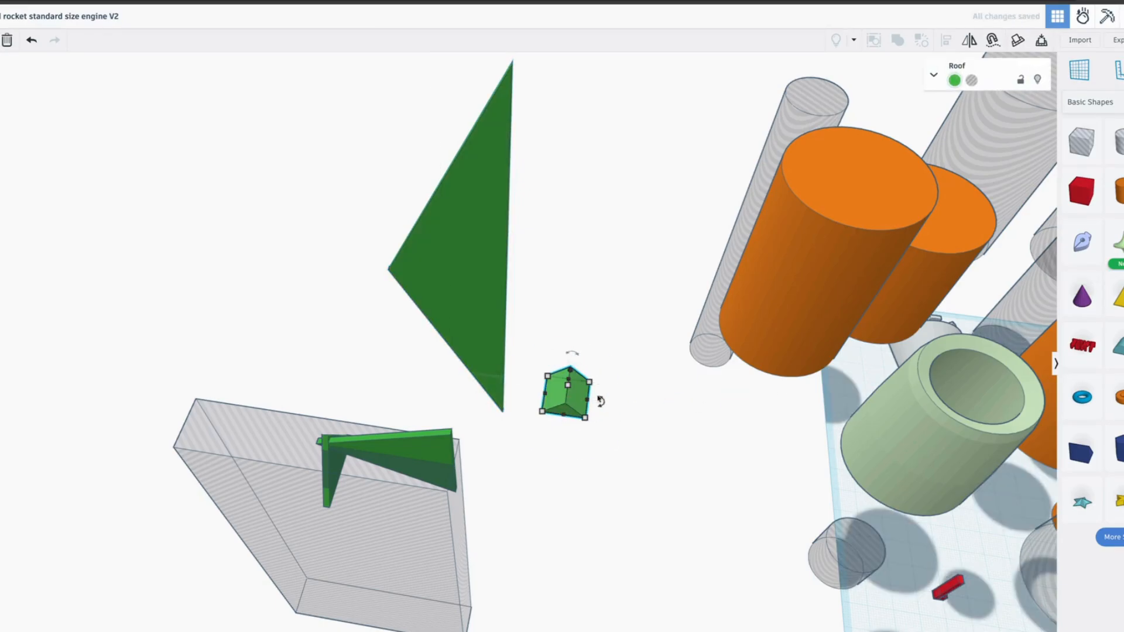
{"action": "left_click_drag", "start_coordinate": [600, 401], "coordinate": [574, 367]}
{"action": "scroll", "coordinate": [647, 455], "scroll_direction": "up", "scroll_amount": 3}
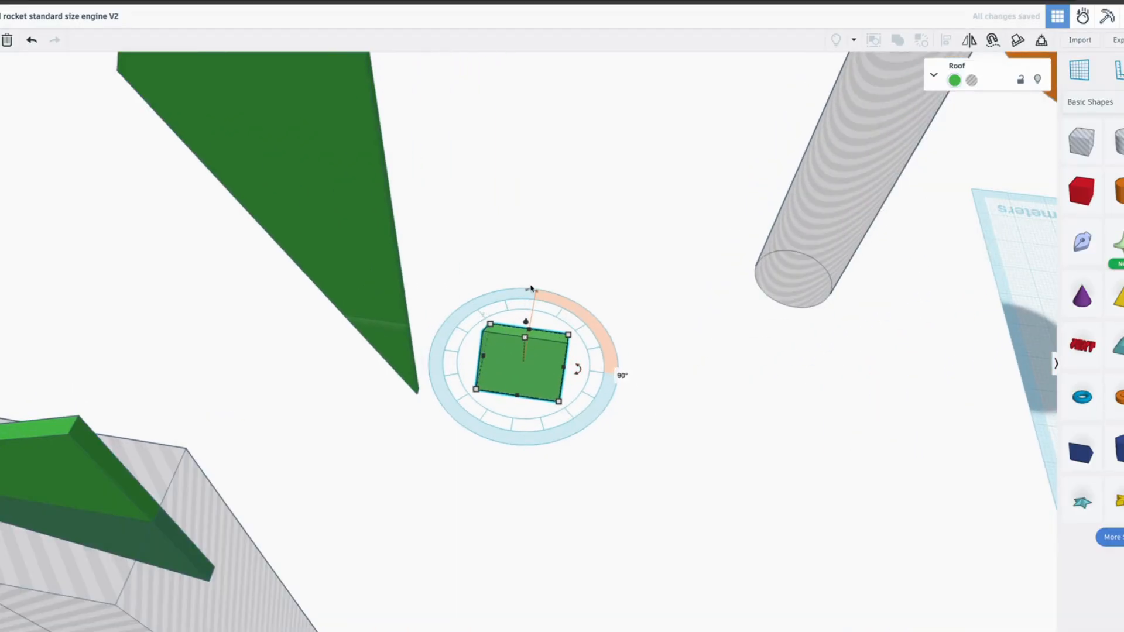
{"action": "left_click", "coordinate": [530, 288]}
{"action": "left_click", "coordinate": [520, 338]}
{"action": "left_click_drag", "start_coordinate": [530, 294], "coordinate": [508, 312]}
Step: Stretch the trial roof shape to 62 mm long and 71 mm tall to mimic the flat fin
{"action": "right_click_drag", "start_coordinate": [607, 408], "coordinate": [565, 434]}
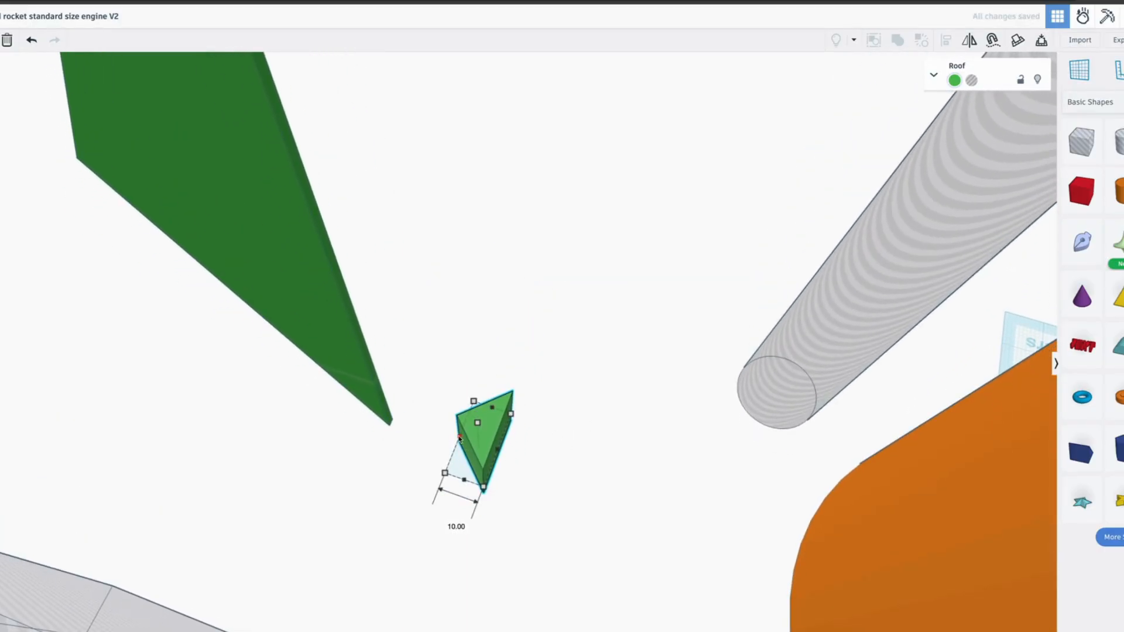
{"action": "left_click_drag", "start_coordinate": [459, 438], "coordinate": [264, 456]}
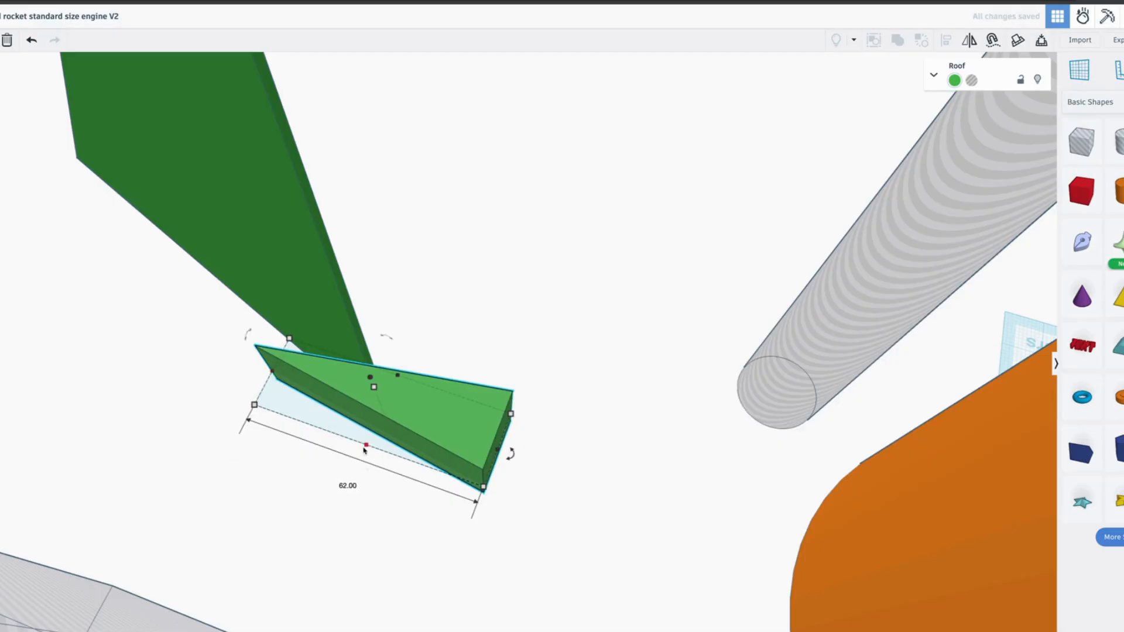
{"action": "left_click_drag", "start_coordinate": [366, 446], "coordinate": [322, 261]}
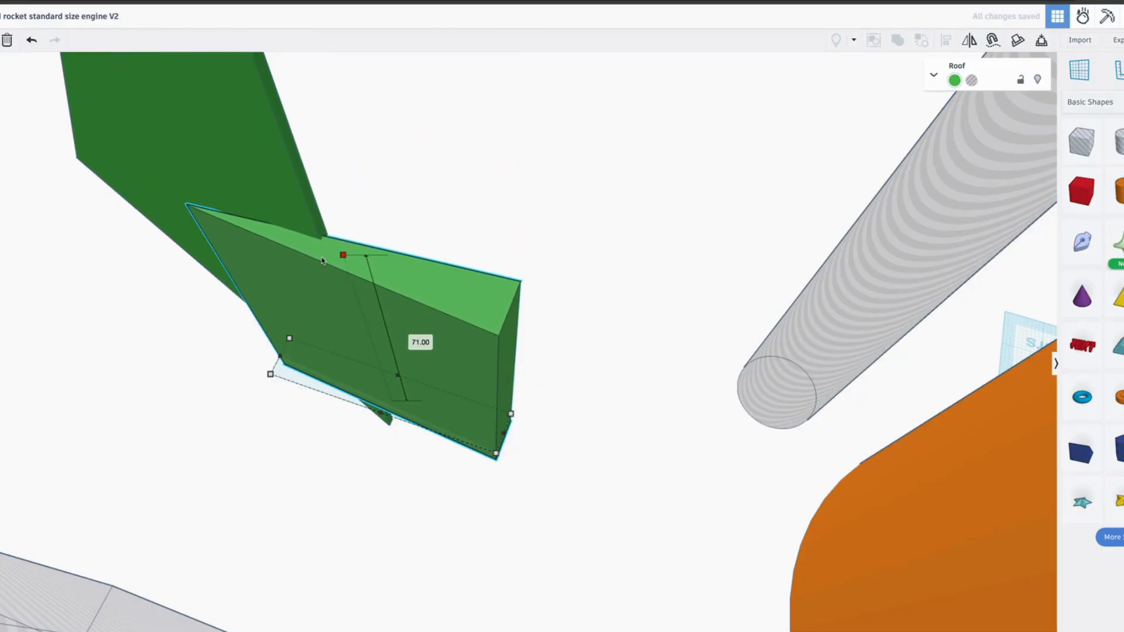
{"action": "right_click_drag", "start_coordinate": [322, 260], "coordinate": [280, 244]}
{"action": "right_click_drag", "start_coordinate": [352, 255], "coordinate": [354, 260]}
{"action": "left_click_drag", "start_coordinate": [359, 258], "coordinate": [557, 400]}
{"action": "right_click_drag", "start_coordinate": [308, 492], "coordinate": [572, 284]}
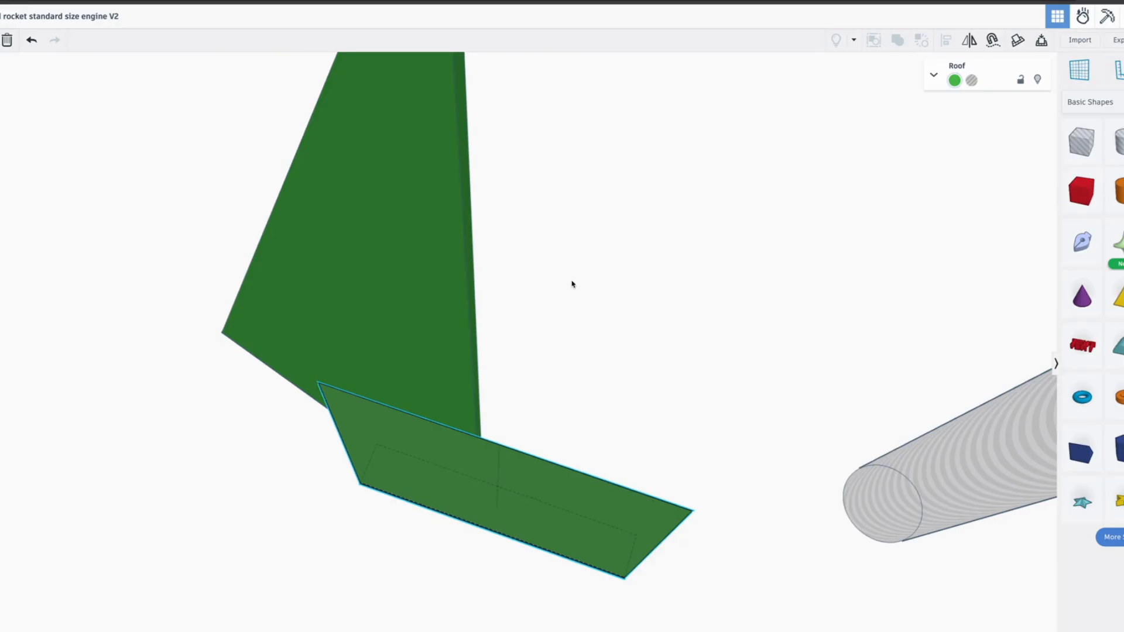
Step: Delete the stretched trial roof shape and place a fresh roof shape beside the large fin
{"action": "key", "text": "Delete"}
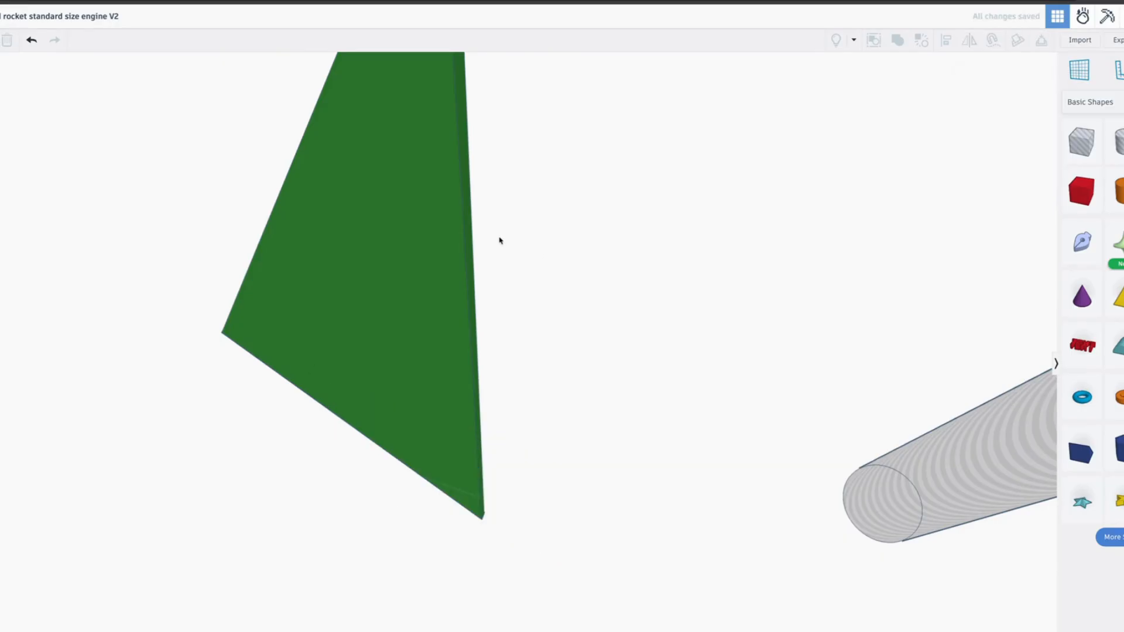
{"action": "left_click", "coordinate": [424, 287]}
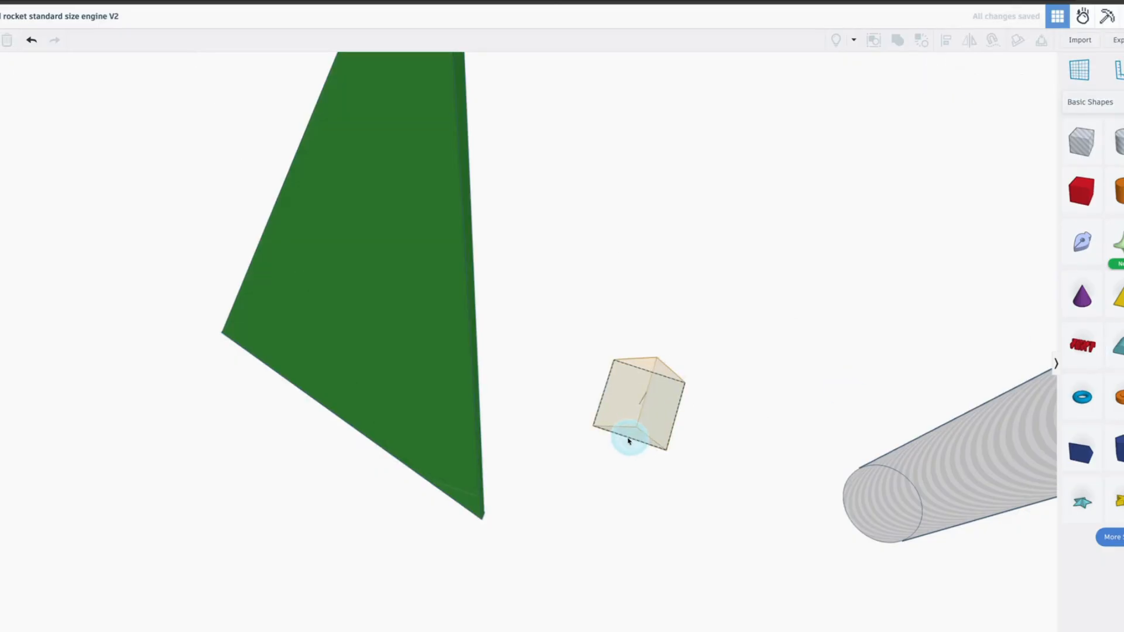
{"action": "left_click", "coordinate": [628, 440]}
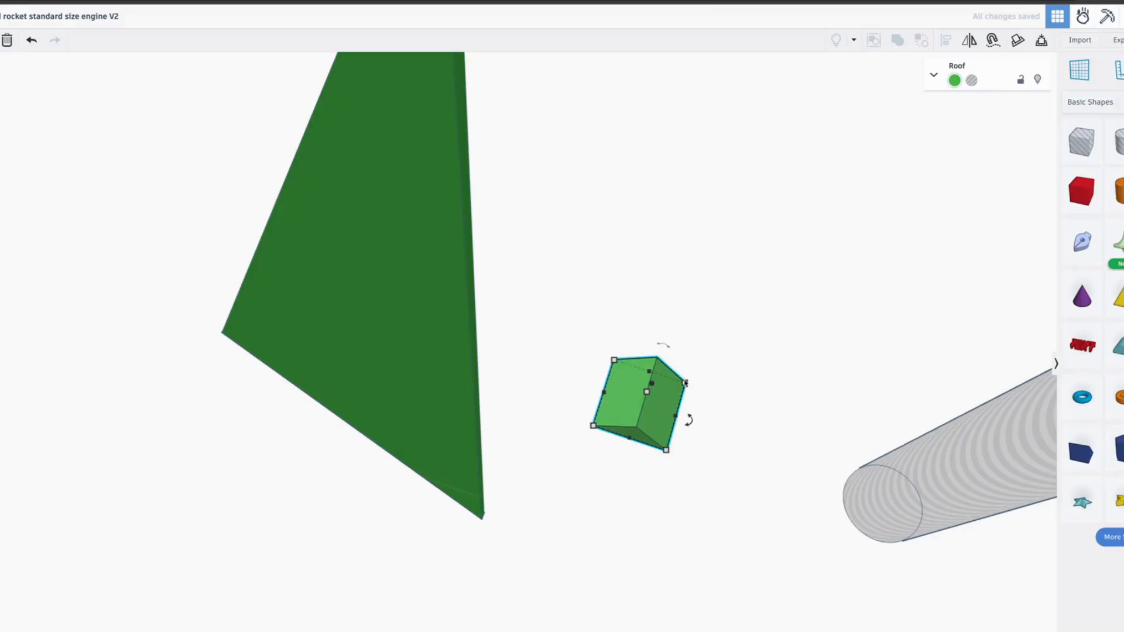
Step: Tip the new roof shape onto its side, lift it about 26.4 mm and undo the lift
{"action": "right_click_drag", "start_coordinate": [730, 431], "coordinate": [618, 208]}
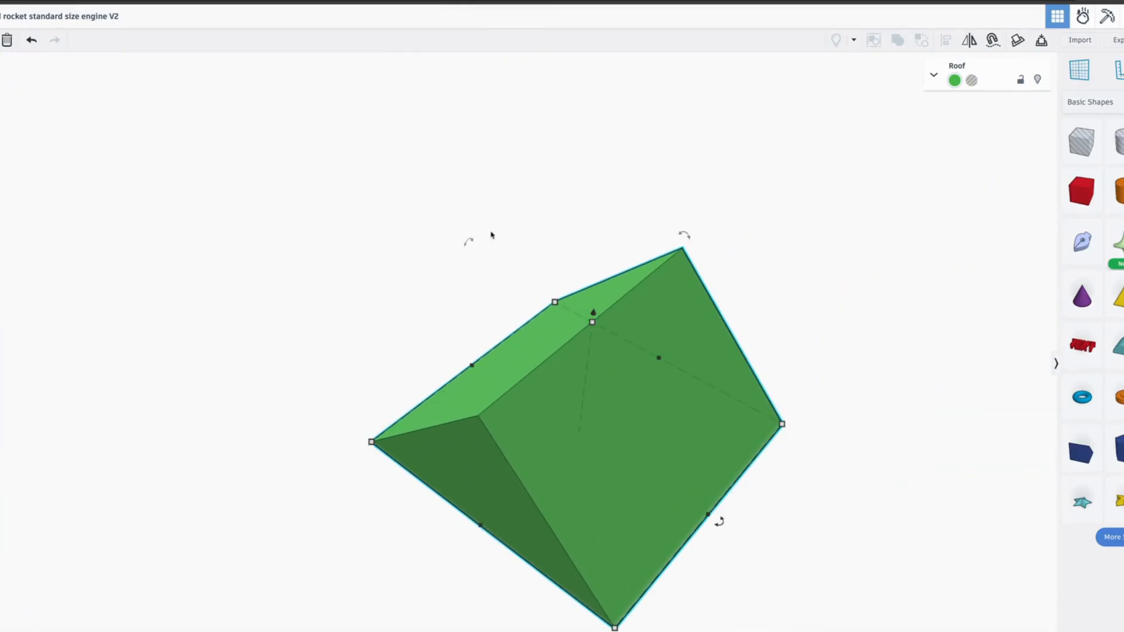
{"action": "left_click_drag", "start_coordinate": [465, 242], "coordinate": [617, 108]}
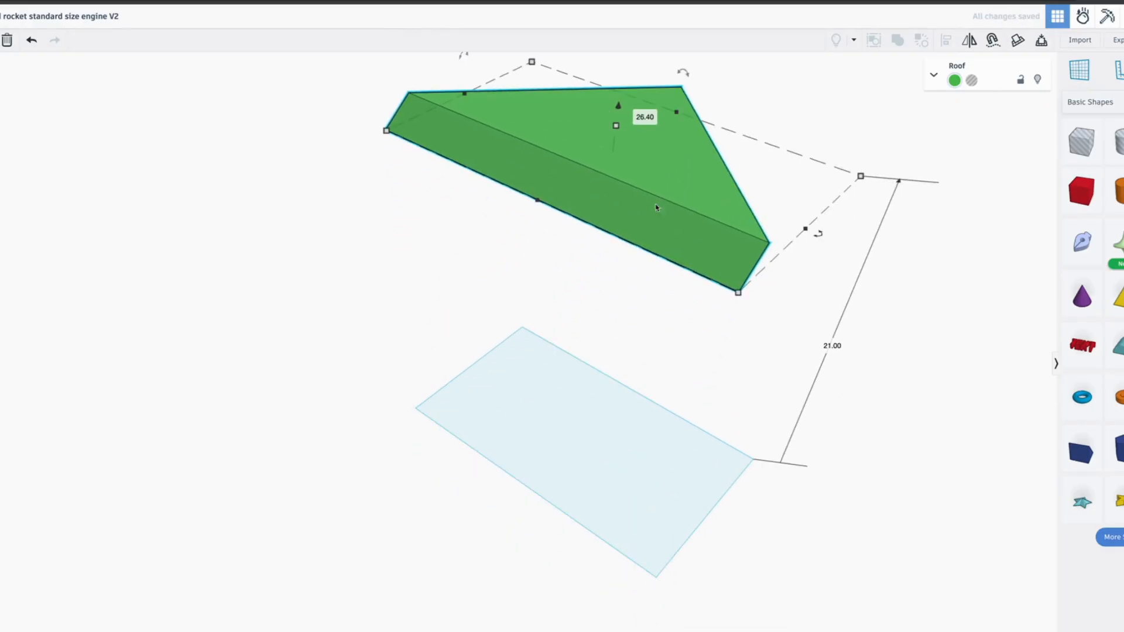
{"action": "right_click_drag", "start_coordinate": [617, 108], "coordinate": [616, 255]}
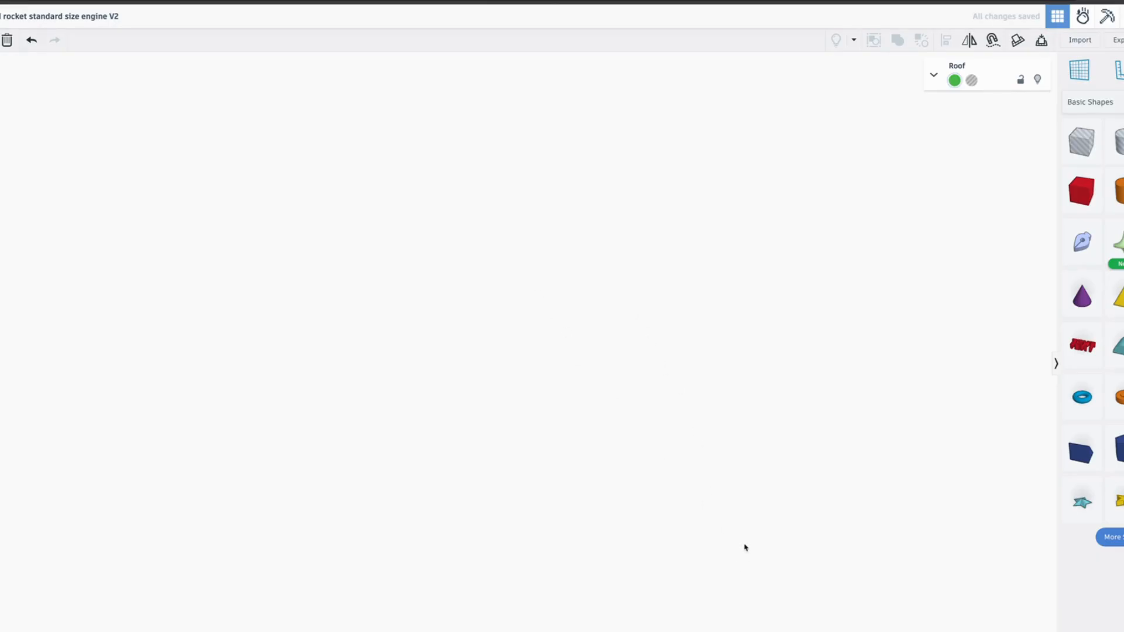
{"action": "key", "text": "ctrl+z"}
Step: Examine the tipped roof shape alongside the large fin and the hole boxes from several angles
{"action": "scroll", "coordinate": [637, 522], "scroll_direction": "down", "scroll_amount": 4}
{"action": "middle_click_drag", "start_coordinate": [391, 428], "coordinate": [266, 95]}
{"action": "scroll", "coordinate": [556, 507], "scroll_direction": "up", "scroll_amount": 4}
{"action": "scroll", "coordinate": [409, 323], "scroll_direction": "up", "scroll_amount": 2}
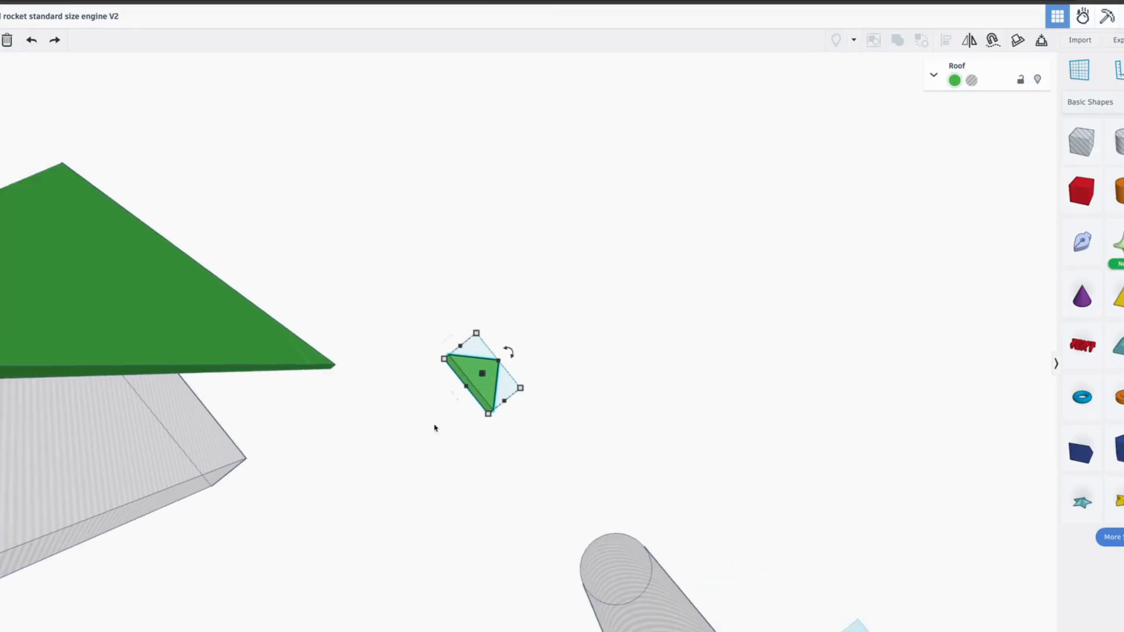
{"action": "scroll", "coordinate": [462, 375], "scroll_direction": "up", "scroll_amount": 8}
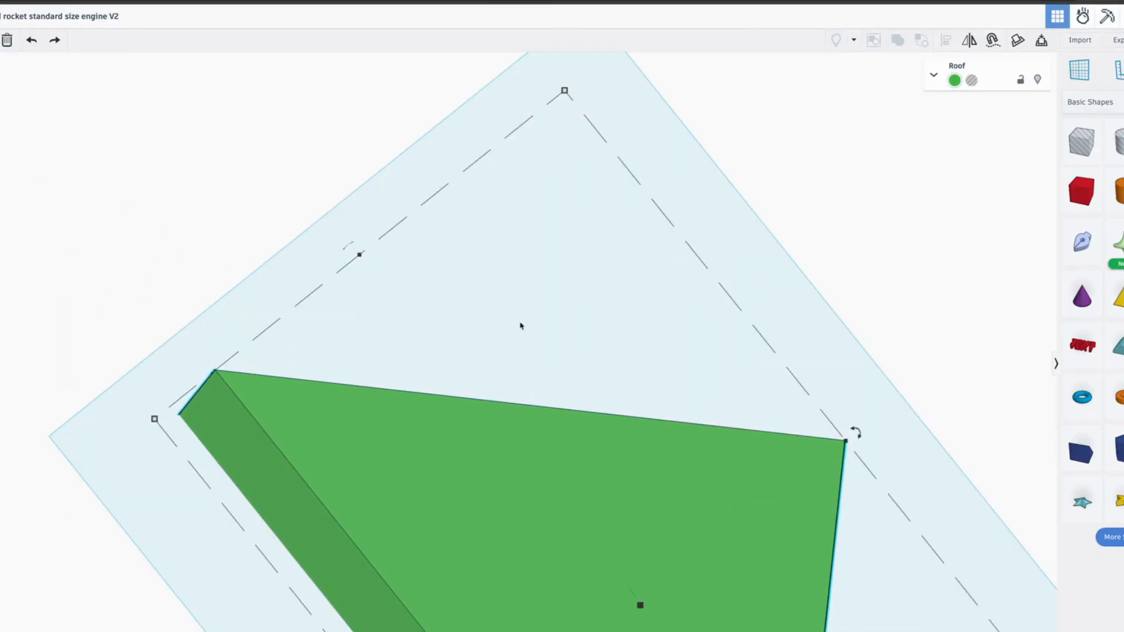
{"action": "left_click_drag", "start_coordinate": [498, 229], "coordinate": [499, 226]}
{"action": "middle_click_drag", "start_coordinate": [576, 333], "coordinate": [545, 247]}
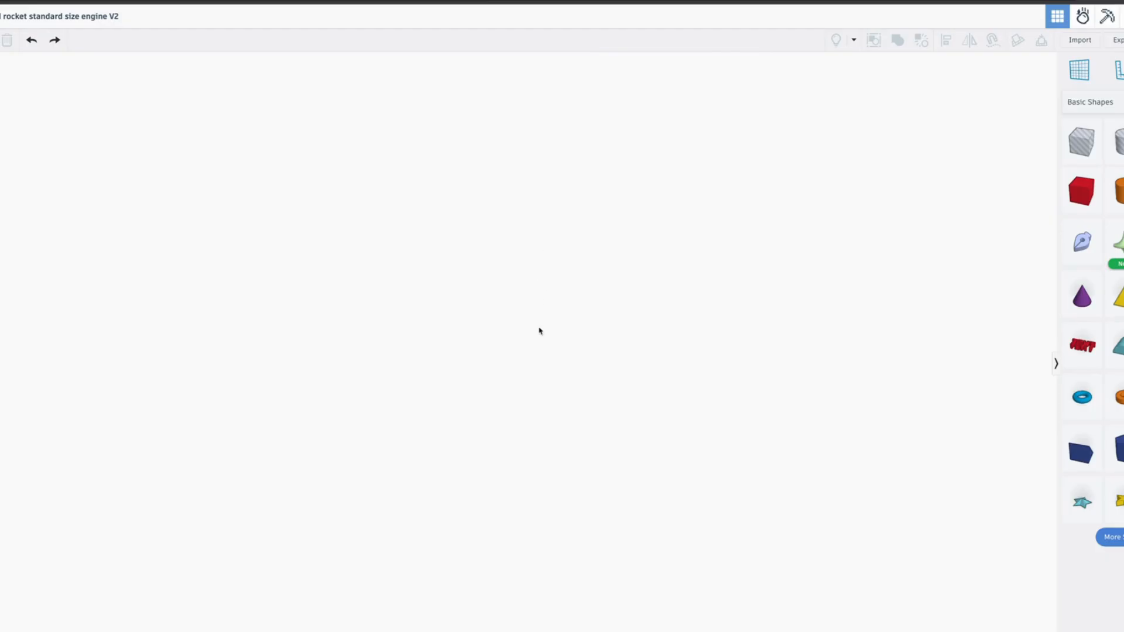
{"action": "scroll", "coordinate": [540, 330], "scroll_direction": "down", "scroll_amount": 5}
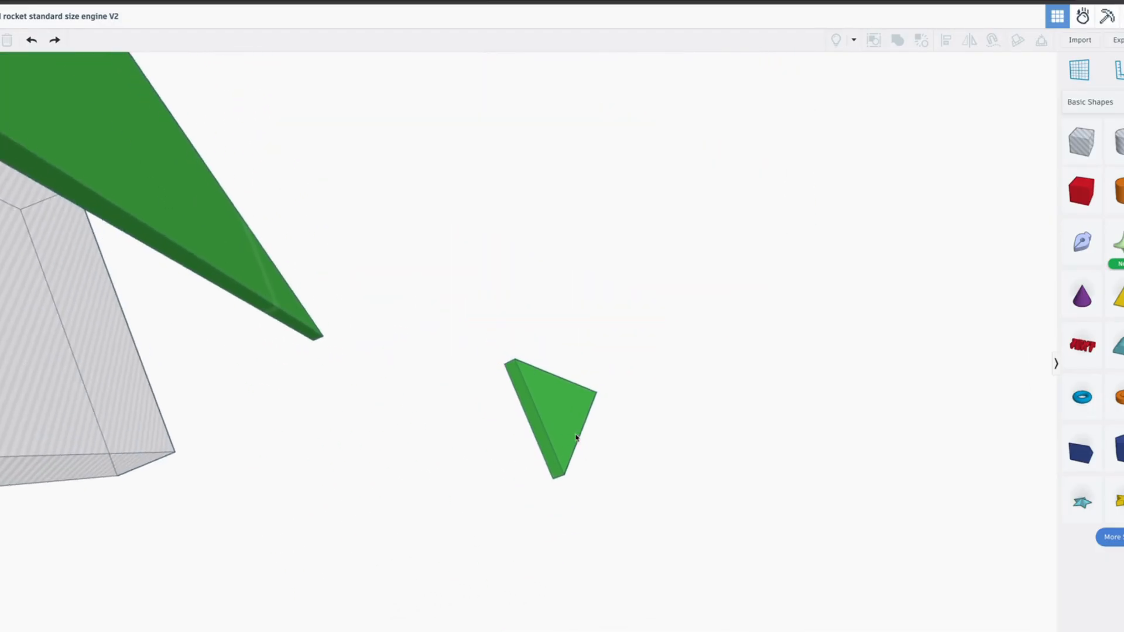
{"action": "right_click_drag", "start_coordinate": [576, 438], "coordinate": [509, 291]}
{"action": "right_click_drag", "start_coordinate": [656, 407], "coordinate": [740, 391]}
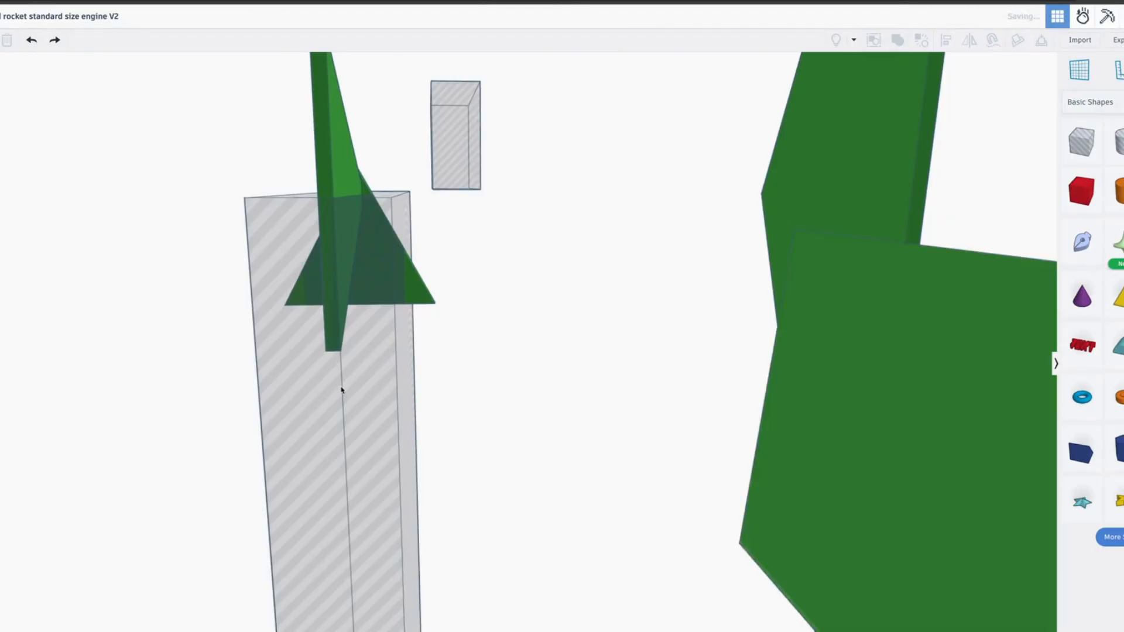
Step: Undo the latest trial roof shape changes beside the large fin
{"action": "key", "text": "ctrl+z"}
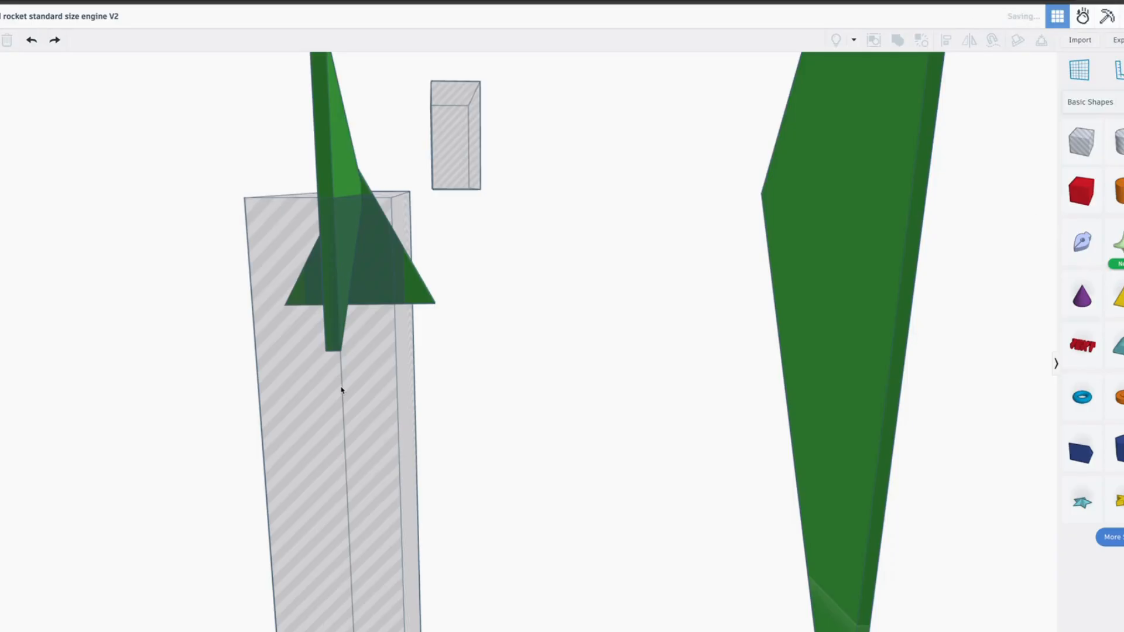
{"action": "key", "text": "ctrl+z"}
{"action": "right_click_drag", "start_coordinate": [341, 387], "coordinate": [647, 443]}
{"action": "mouse_move", "coordinate": [445, 305]}
{"action": "right_mouse_down"}
{"action": "mouse_move", "coordinate": [903, 288]}
{"action": "mouse_move", "coordinate": [326, 308]}
{"action": "right_mouse_up"}
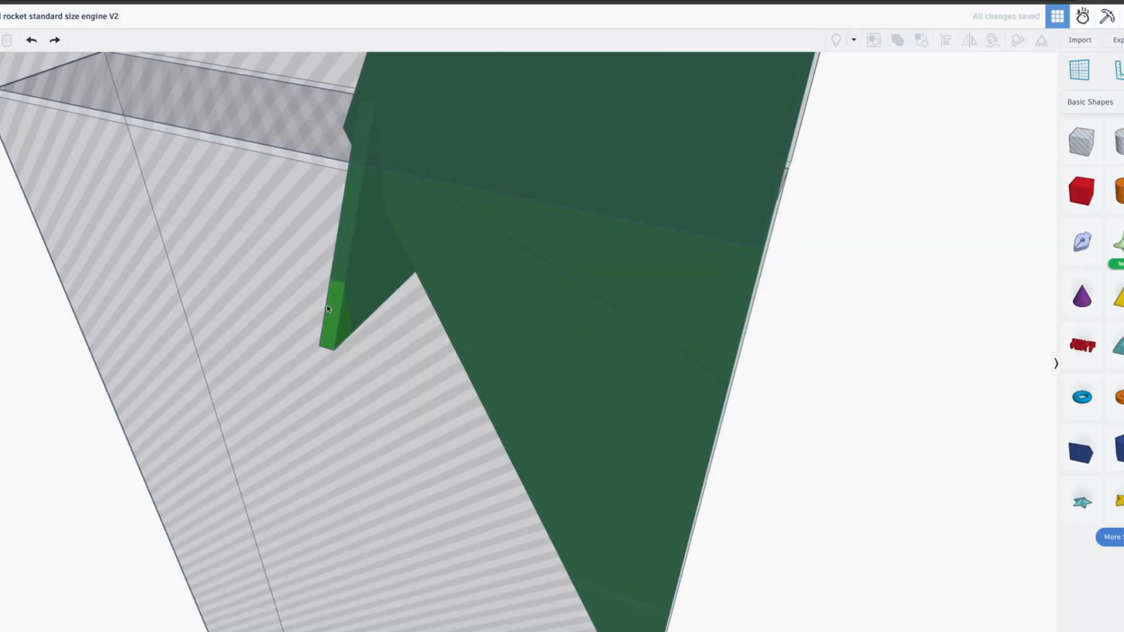
Step: Move the small triangular foot roof and the upper hole box away from the large fin
{"action": "left_click_drag", "start_coordinate": [335, 323], "coordinate": [1, 333]}
{"action": "scroll", "coordinate": [168, 424], "scroll_direction": "down", "scroll_amount": 3}
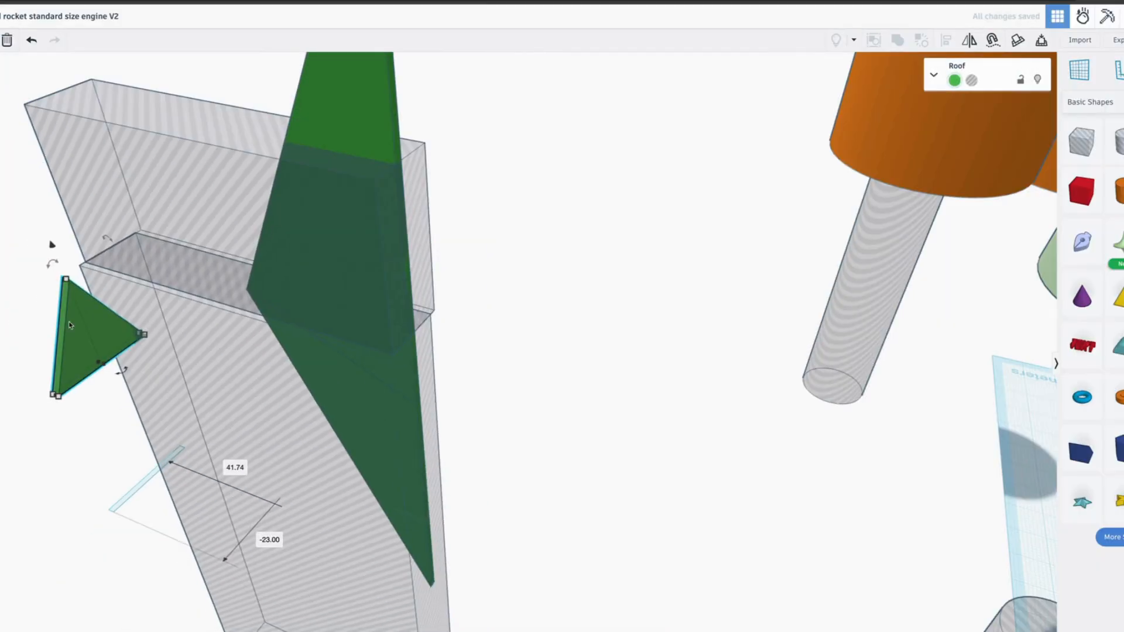
{"action": "left_click_drag", "start_coordinate": [78, 331], "coordinate": [1, 328]}
{"action": "mouse_move", "coordinate": [165, 213]}
{"action": "left_mouse_down"}
{"action": "mouse_move", "coordinate": [452, 156]}
{"action": "mouse_move", "coordinate": [640, 186]}
{"action": "mouse_move", "coordinate": [461, 135]}
{"action": "left_mouse_up"}
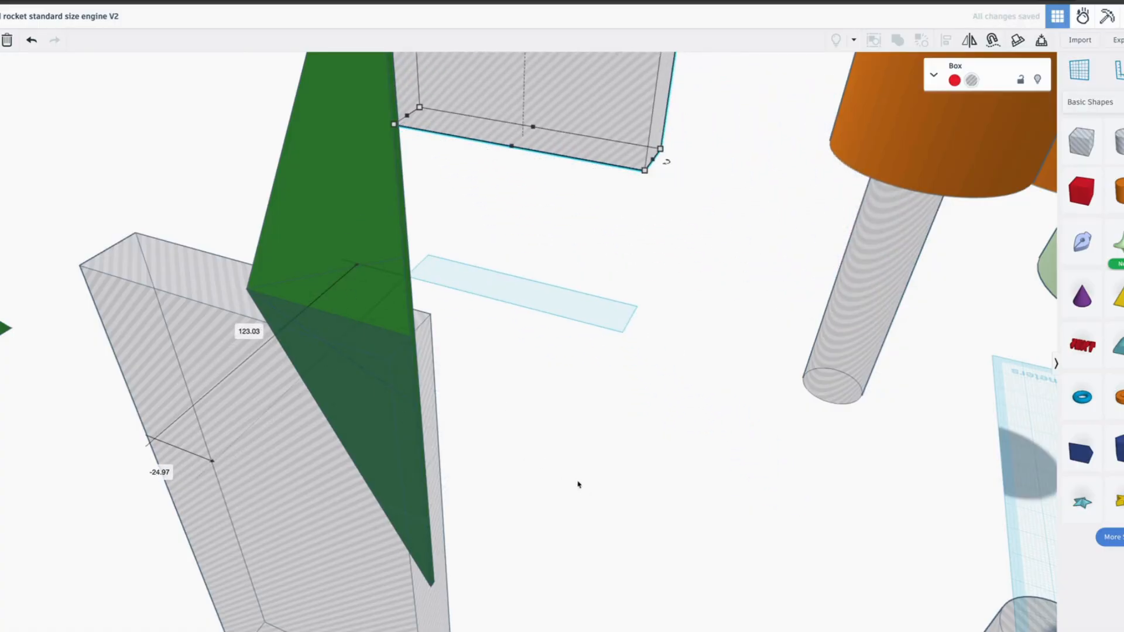
Step: Move the second roof triangle out of the fin and group the tall roof with the lower hole box to trim its base
{"action": "left_click_drag", "start_coordinate": [606, 432], "coordinate": [226, 221]}
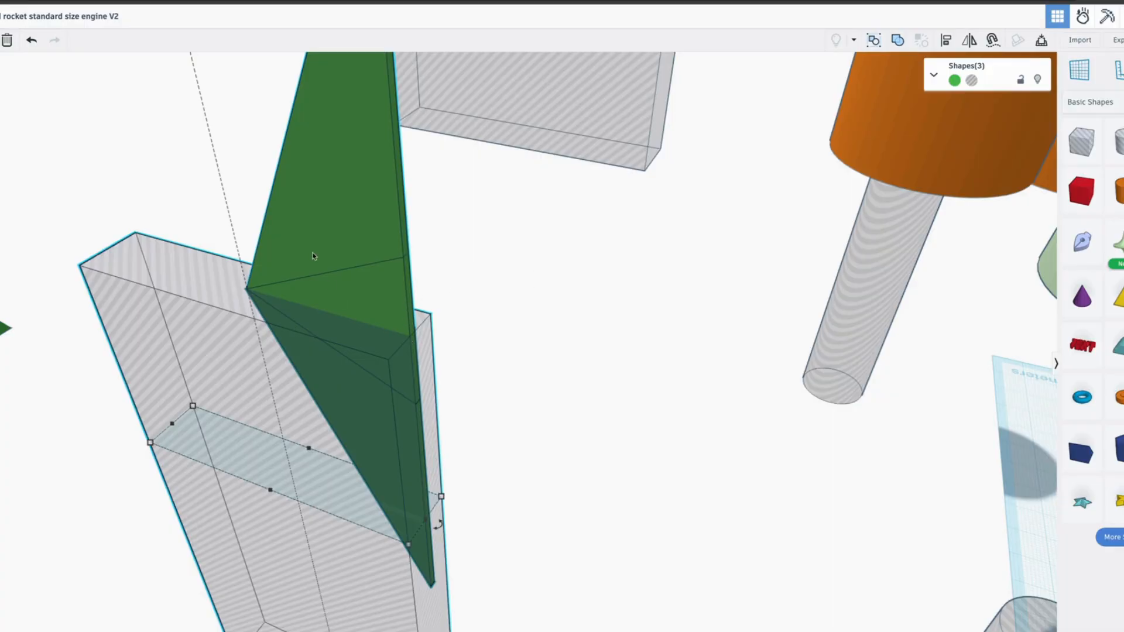
{"action": "left_click", "coordinate": [531, 434]}
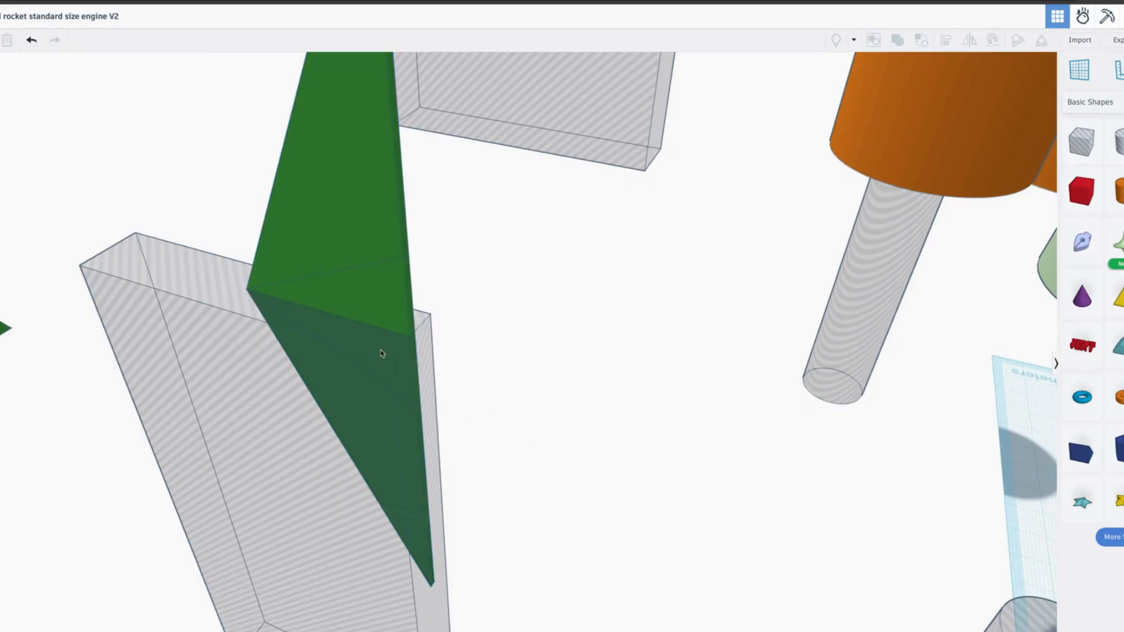
{"action": "left_click_drag", "start_coordinate": [397, 263], "coordinate": [755, 360]}
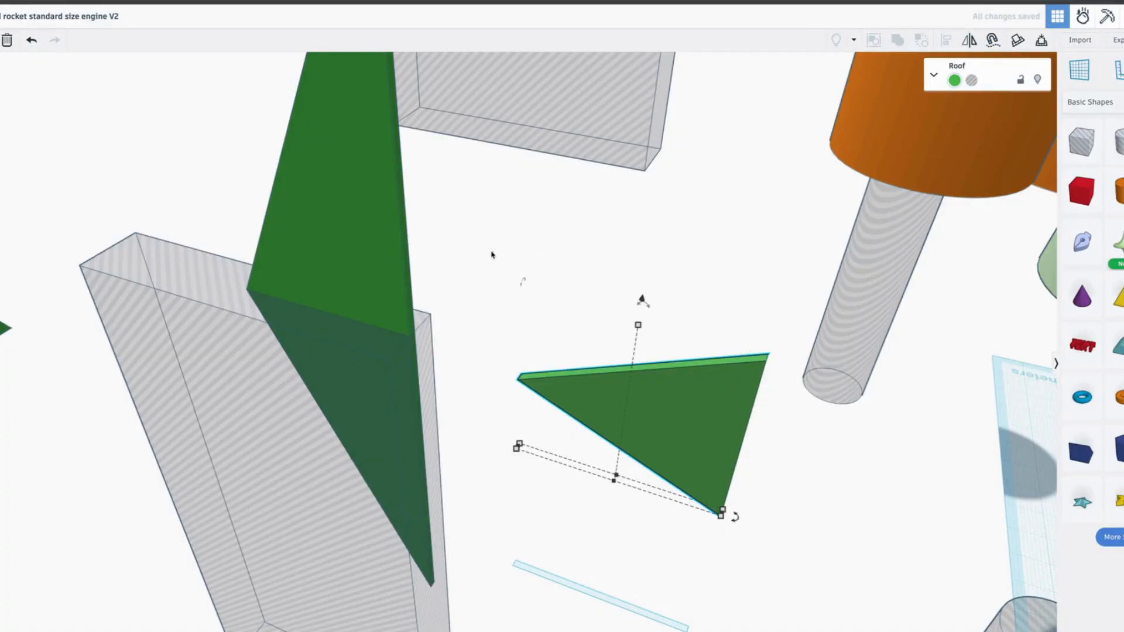
{"action": "left_click_drag", "start_coordinate": [492, 253], "coordinate": [322, 402]}
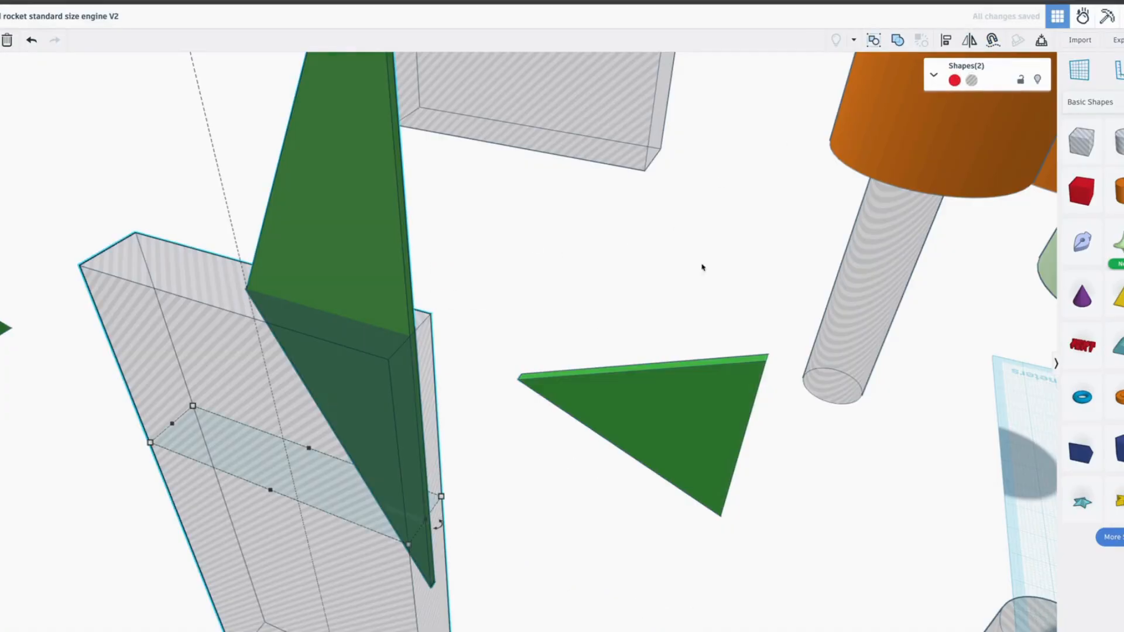
{"action": "left_click", "coordinate": [902, 50]}
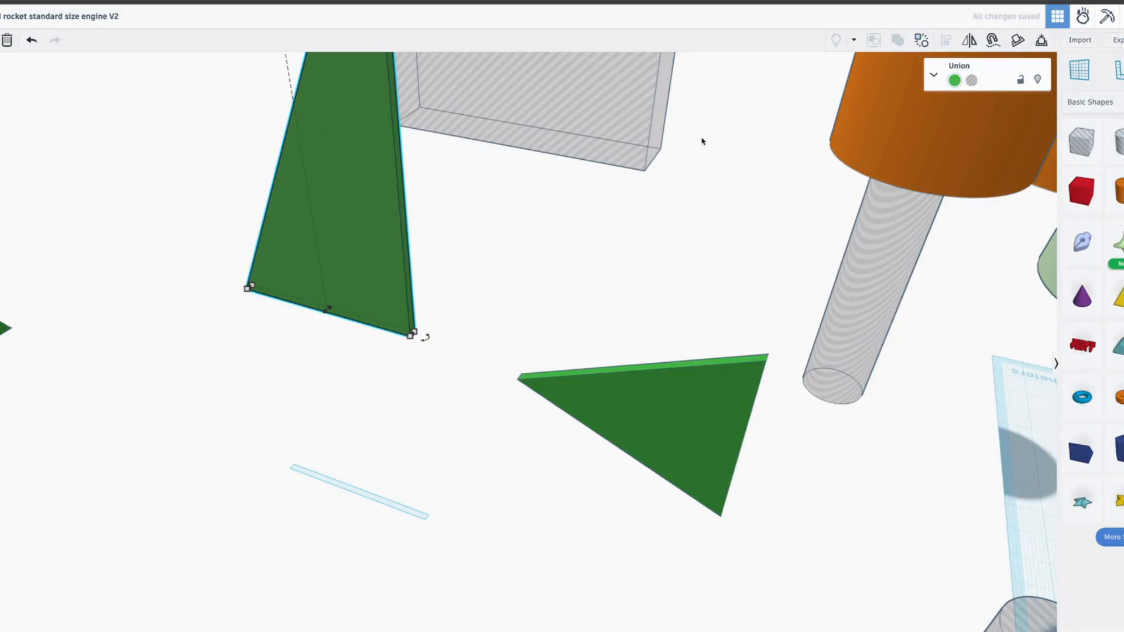
Step: Align the trimmed fin, the remaining hole box and the second roof triangle on a common centre plane
{"action": "left_click_drag", "start_coordinate": [701, 141], "coordinate": [534, 199]}
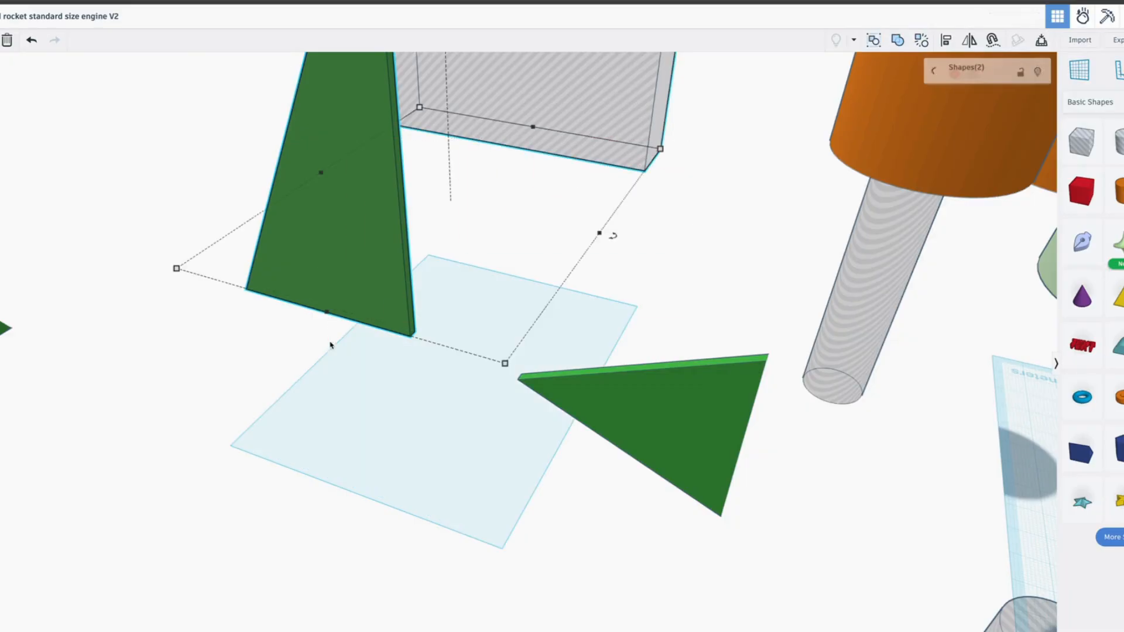
{"action": "left_click", "coordinate": [972, 41]}
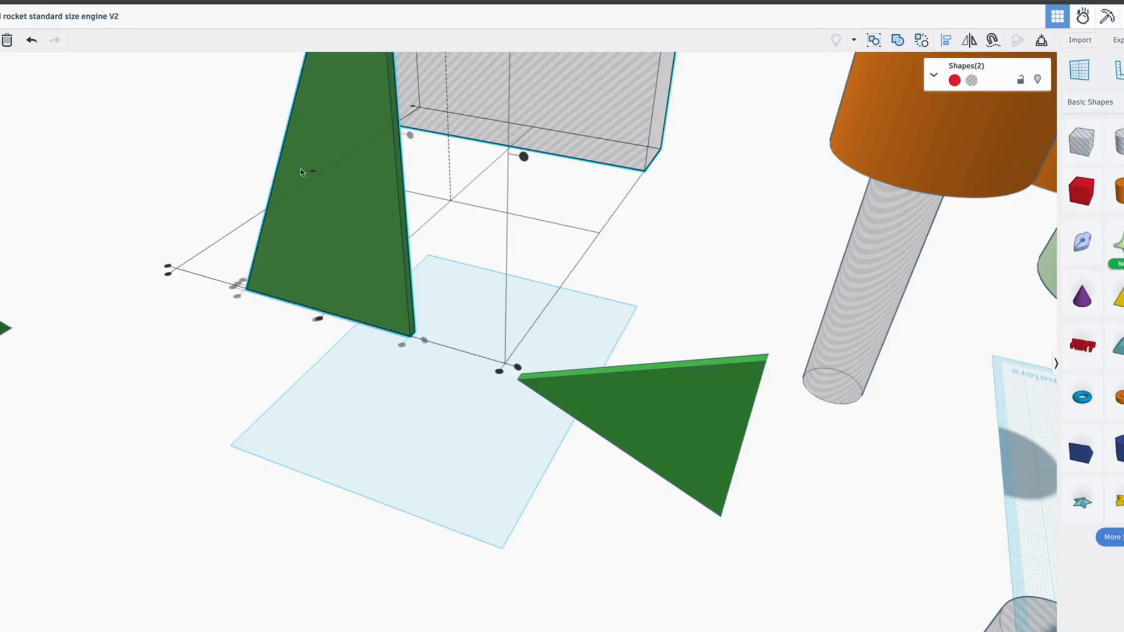
{"action": "left_click", "coordinate": [316, 175]}
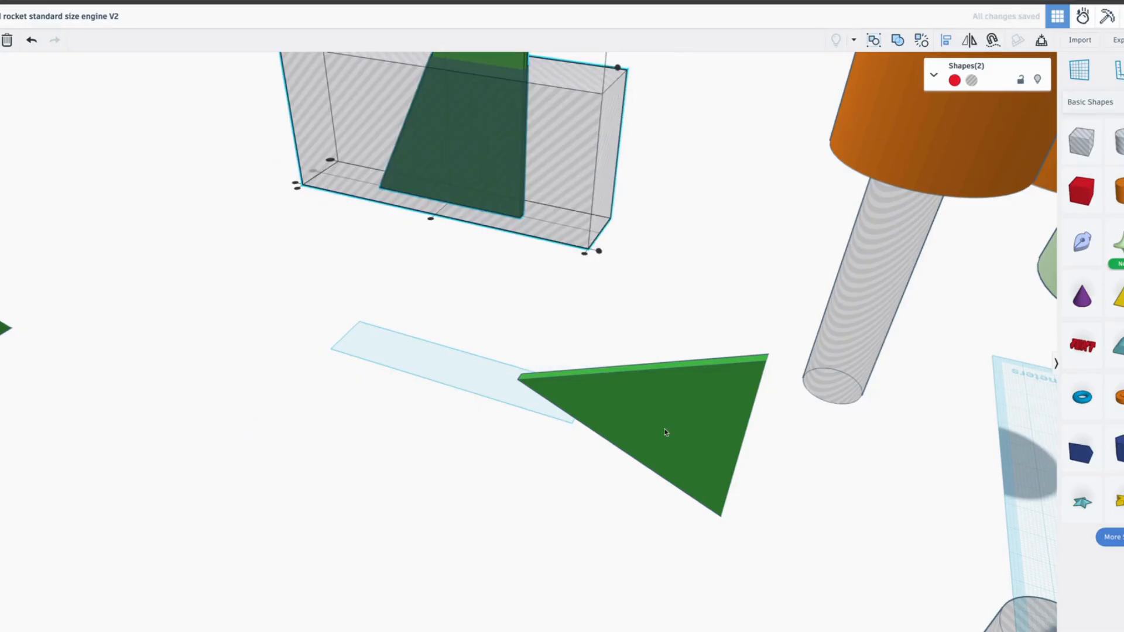
{"action": "left_click_drag", "start_coordinate": [664, 432], "coordinate": [464, 180]}
{"action": "left_click", "coordinate": [945, 40]}
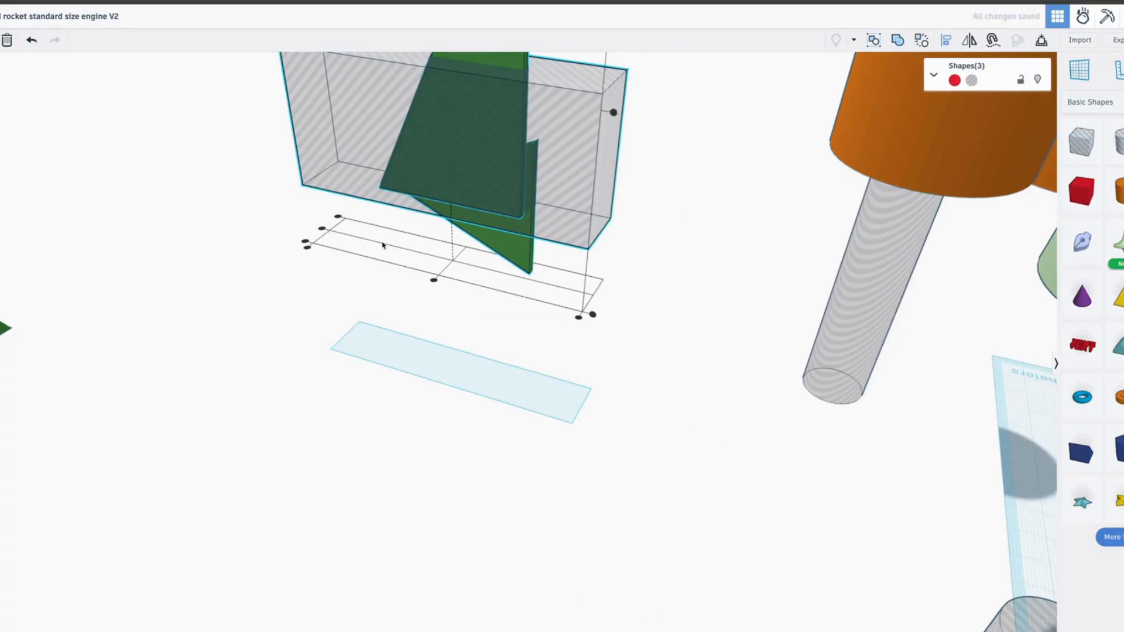
{"action": "left_click", "coordinate": [321, 229]}
{"action": "left_click", "coordinate": [454, 366]}
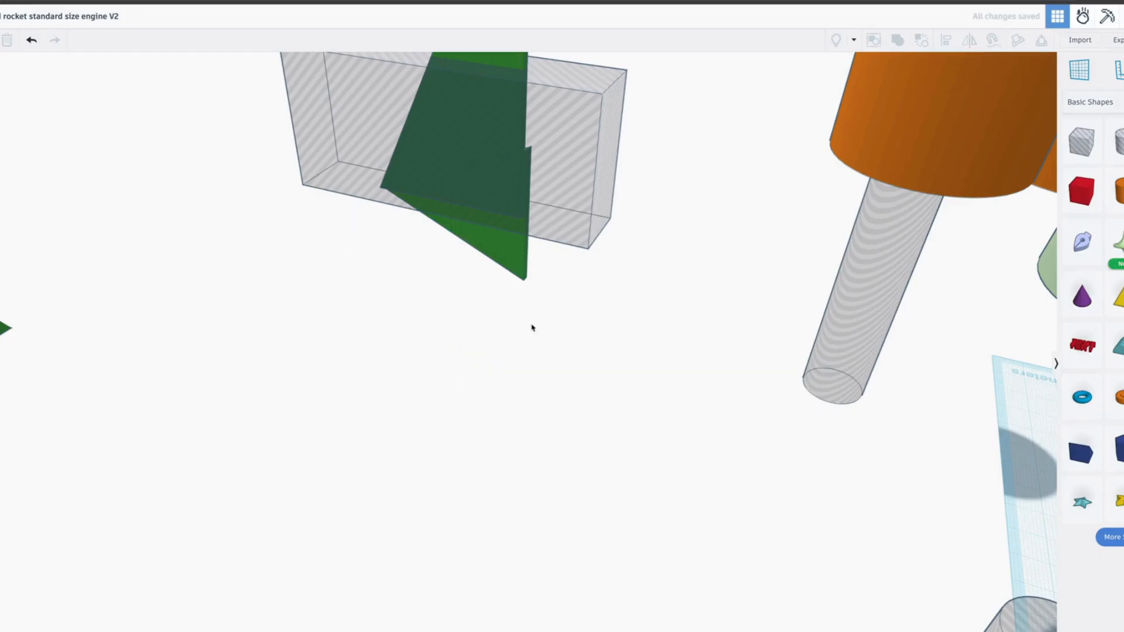
Step: Nudge the second roof triangle sideways until its edge is flush with the trimmed fin
{"action": "left_click", "coordinate": [525, 281]}
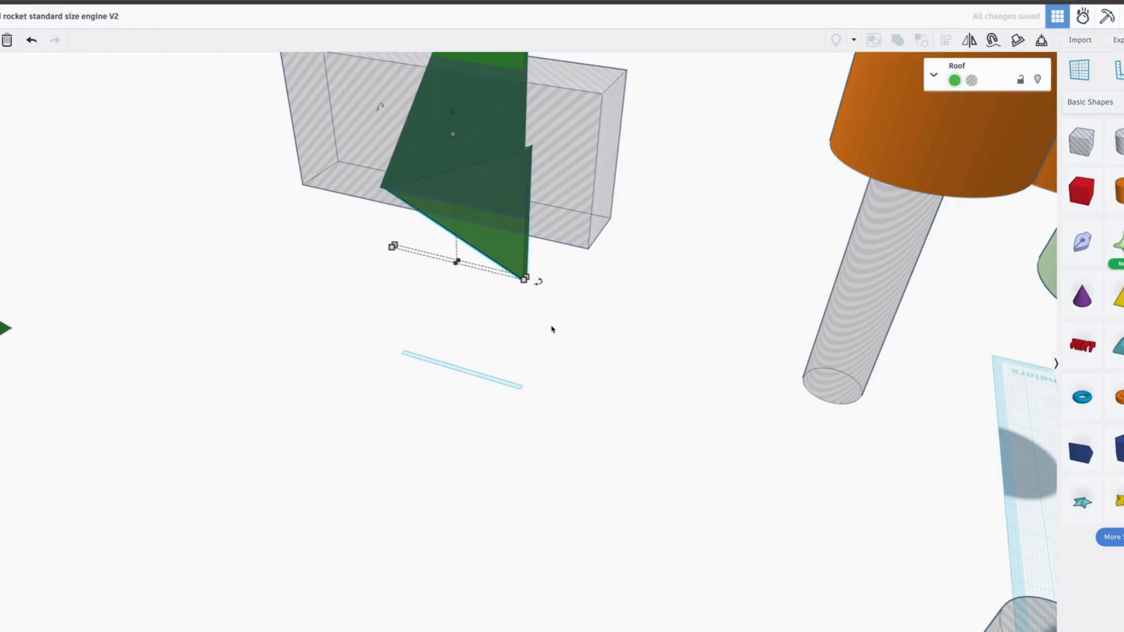
{"action": "key", "text": "Right"}
{"action": "key", "text": "Left"}
{"action": "key", "text": "Left"}
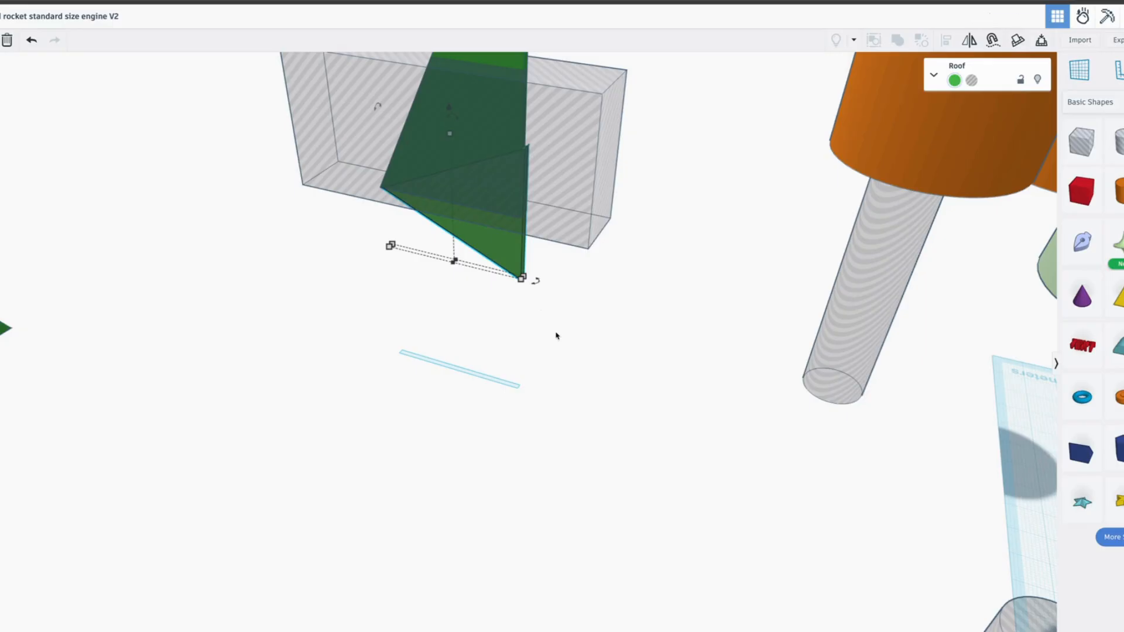
{"action": "left_click", "coordinate": [552, 338]}
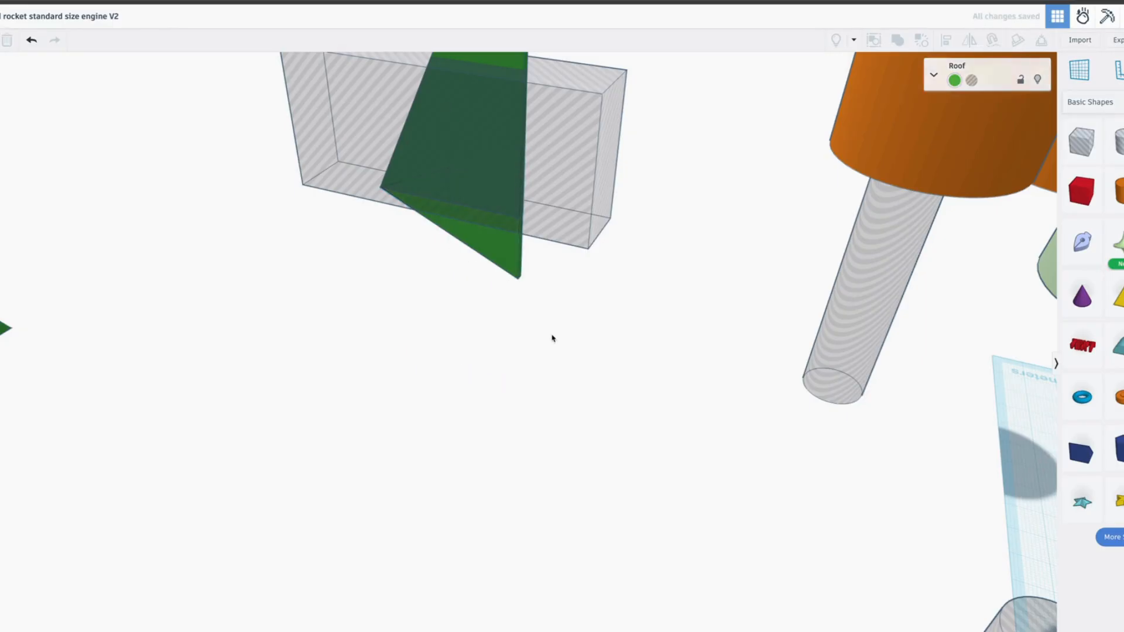
Step: Group the second roof triangle with the hole box to cut away its overlapping upper part
{"action": "left_click", "coordinate": [503, 265]}
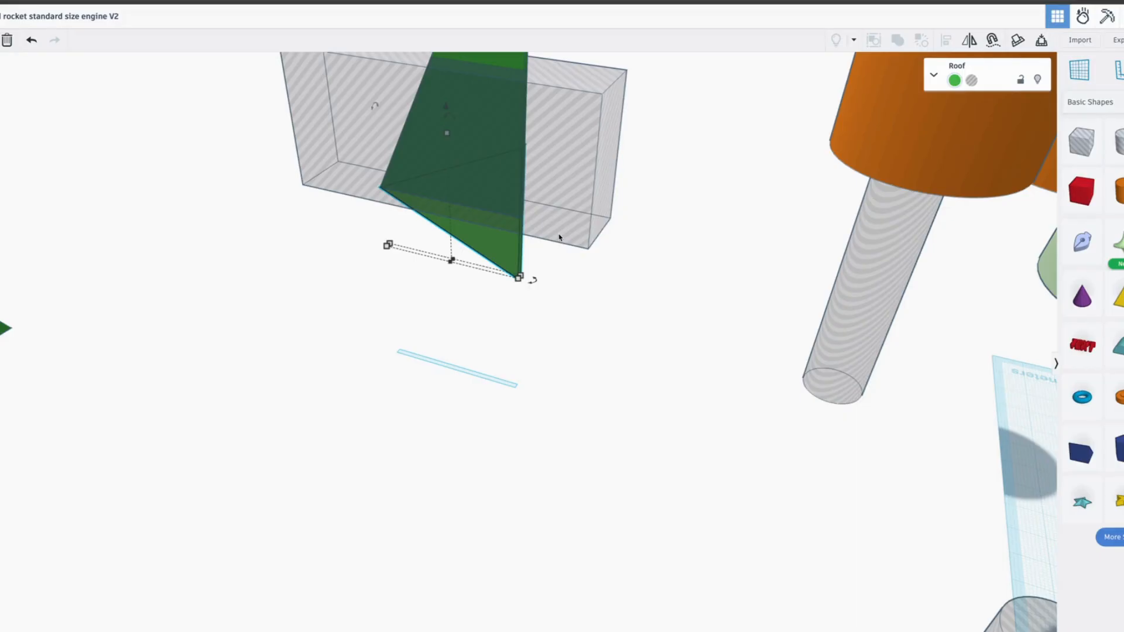
{"action": "middle_click_drag", "start_coordinate": [559, 229], "coordinate": [531, 277]}
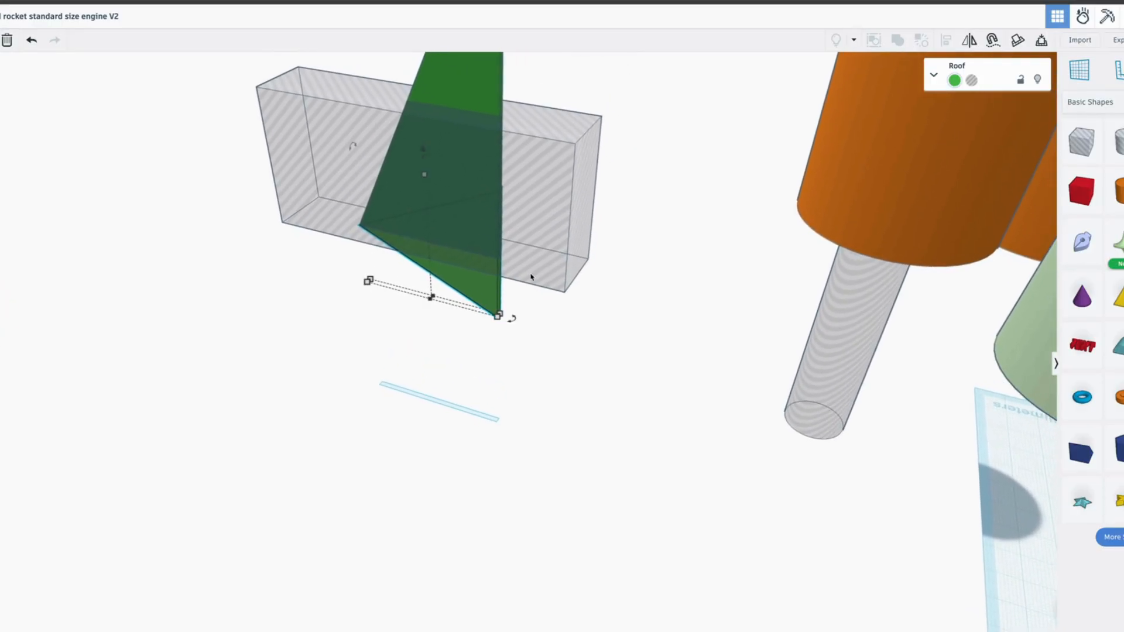
{"action": "left_click", "coordinate": [560, 232], "text": "shift"}
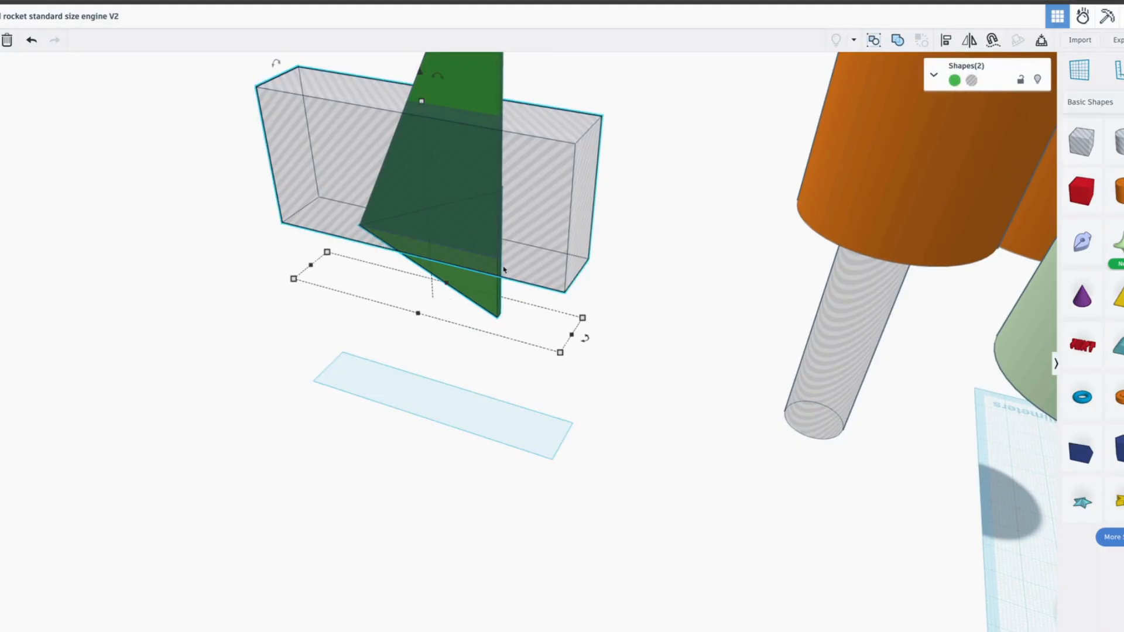
{"action": "left_click", "coordinate": [894, 41]}
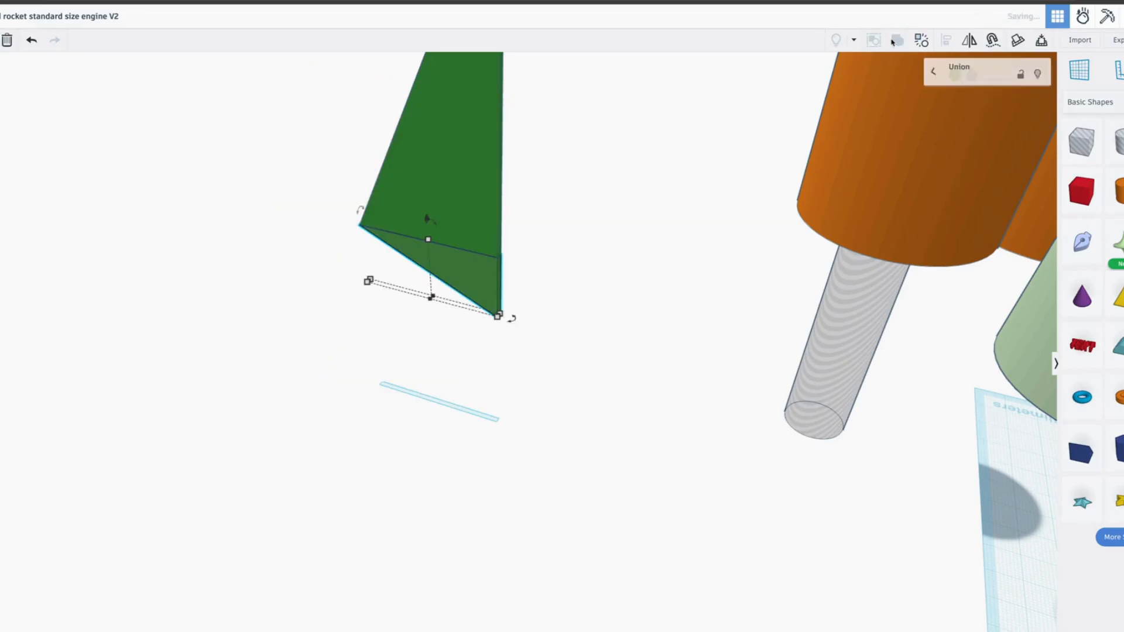
{"action": "left_click", "coordinate": [562, 366]}
Step: Examine how the fins and their triangular feet sit on the finished magenta rocket body
{"action": "right_click_drag", "start_coordinate": [562, 366], "coordinate": [503, 561]}
{"action": "middle_click_drag", "start_coordinate": [503, 609], "coordinate": [755, 608]}
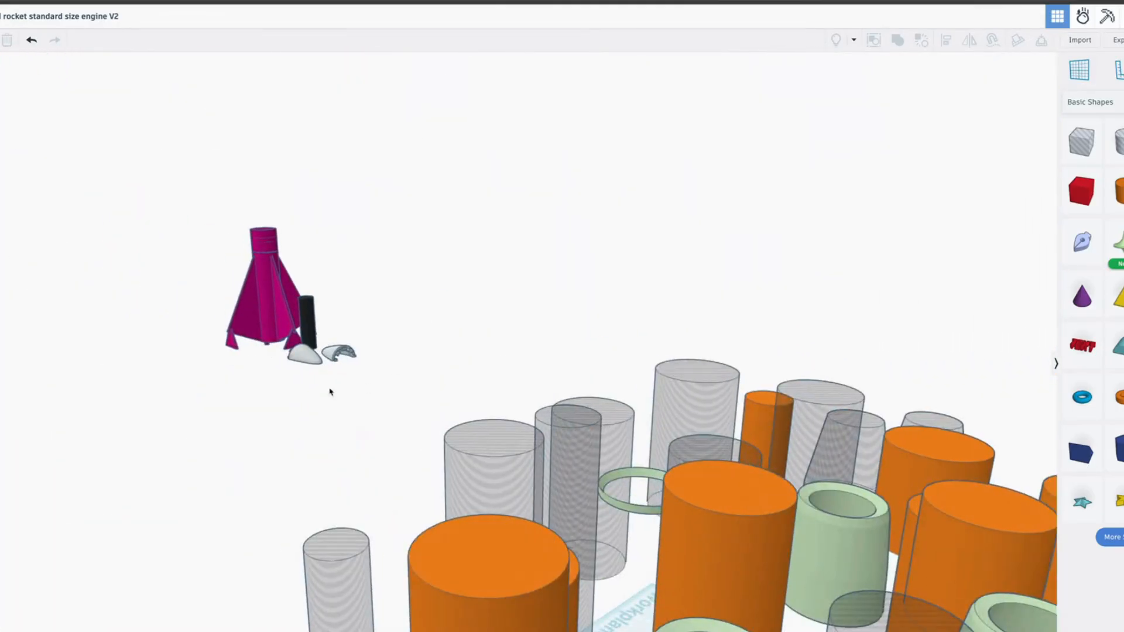
{"action": "scroll", "coordinate": [273, 328], "scroll_direction": "up", "scroll_amount": 5}
{"action": "scroll", "coordinate": [283, 468], "scroll_direction": "up", "scroll_amount": 5}
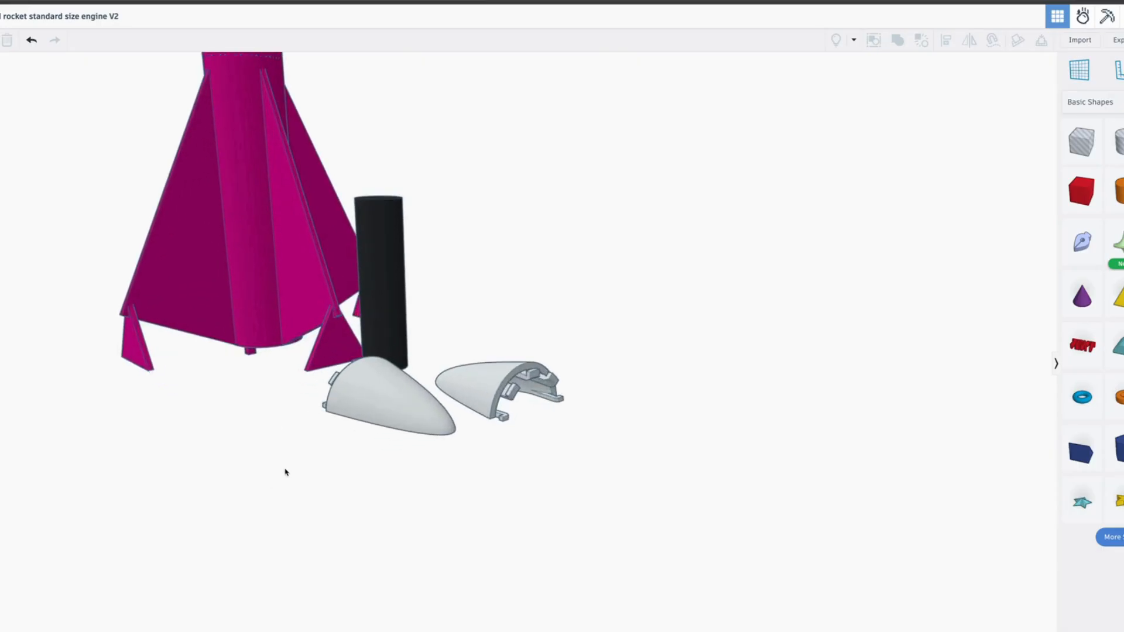
{"action": "left_click_drag", "start_coordinate": [304, 306], "coordinate": [394, 459]}
{"action": "scroll", "coordinate": [355, 361], "scroll_direction": "up", "scroll_amount": 3}
{"action": "middle_click_drag", "start_coordinate": [354, 361], "coordinate": [381, 384]}
{"action": "middle_click_drag", "start_coordinate": [466, 404], "coordinate": [522, 429]}
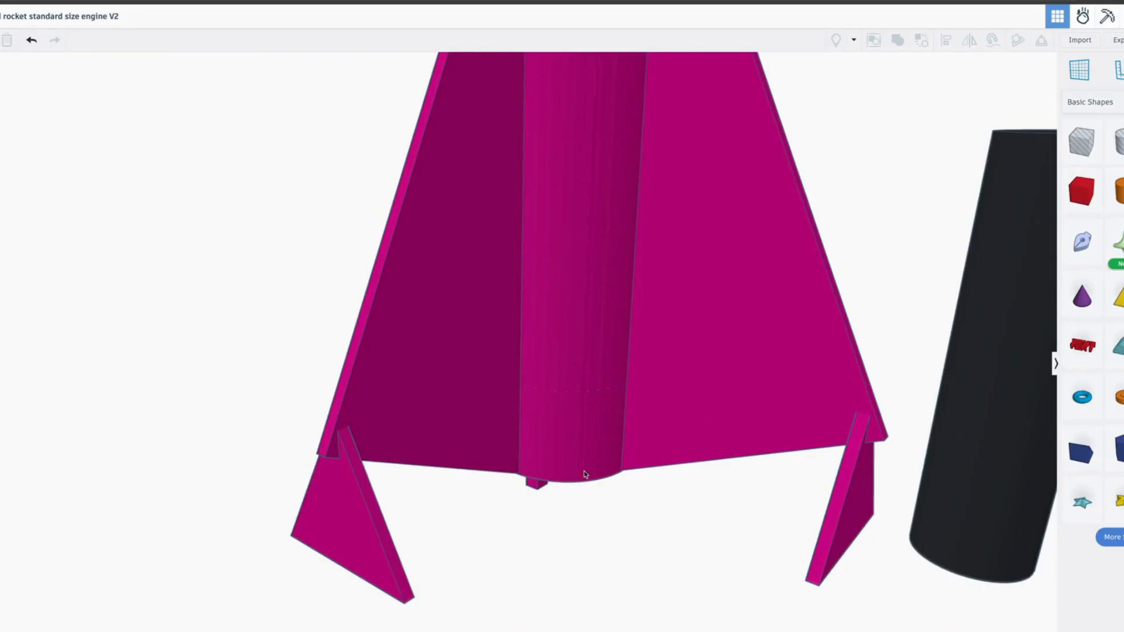
{"action": "scroll", "coordinate": [584, 474], "scroll_direction": "down", "scroll_amount": 8}
{"action": "middle_click_drag", "start_coordinate": [792, 464], "coordinate": [434, 335]}
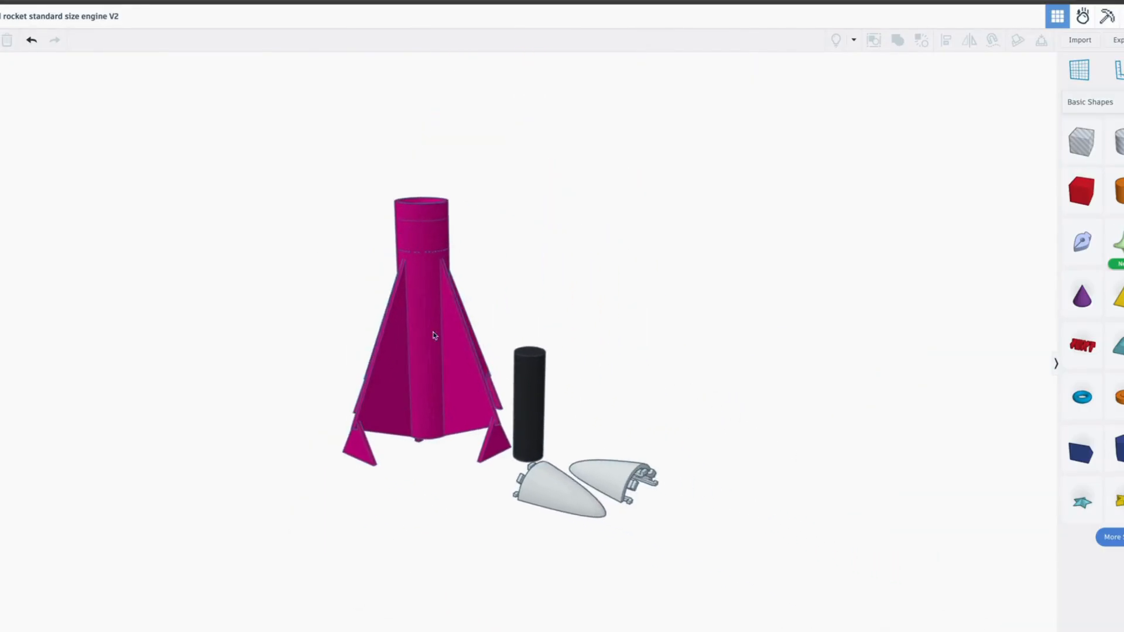
Step: Undo the fin cutting and separating edits back to the complete fin with its triangular foot
{"action": "right_click_drag", "start_coordinate": [434, 336], "coordinate": [976, 479]}
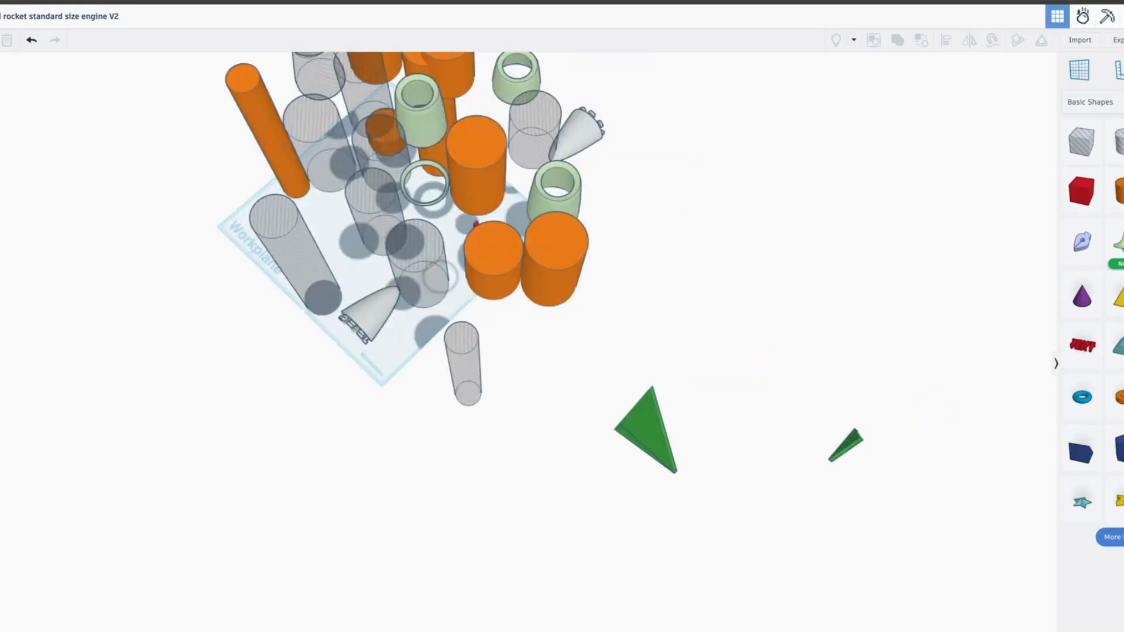
{"action": "middle_click_drag", "start_coordinate": [705, 299], "coordinate": [647, 328]}
{"action": "right_click_drag", "start_coordinate": [647, 328], "coordinate": [192, 161]}
{"action": "mouse_move", "coordinate": [192, 161]}
{"action": "left_mouse_down"}
{"action": "mouse_move", "coordinate": [604, 524]}
{"action": "mouse_move", "coordinate": [375, 235]}
{"action": "mouse_move", "coordinate": [188, 155]}
{"action": "left_mouse_up"}
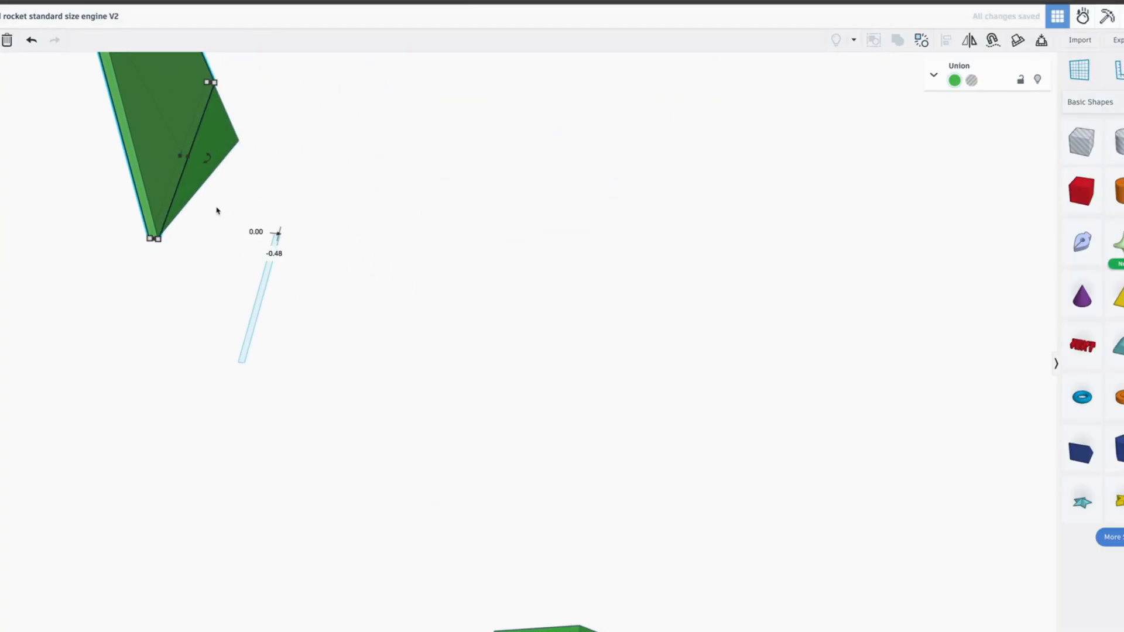
{"action": "key", "text": "ctrl+z"}
{"action": "key", "text": "ctrl+z"}
{"action": "key", "text": "ctrl+z"}
{"action": "key", "text": "ctrl+z"}
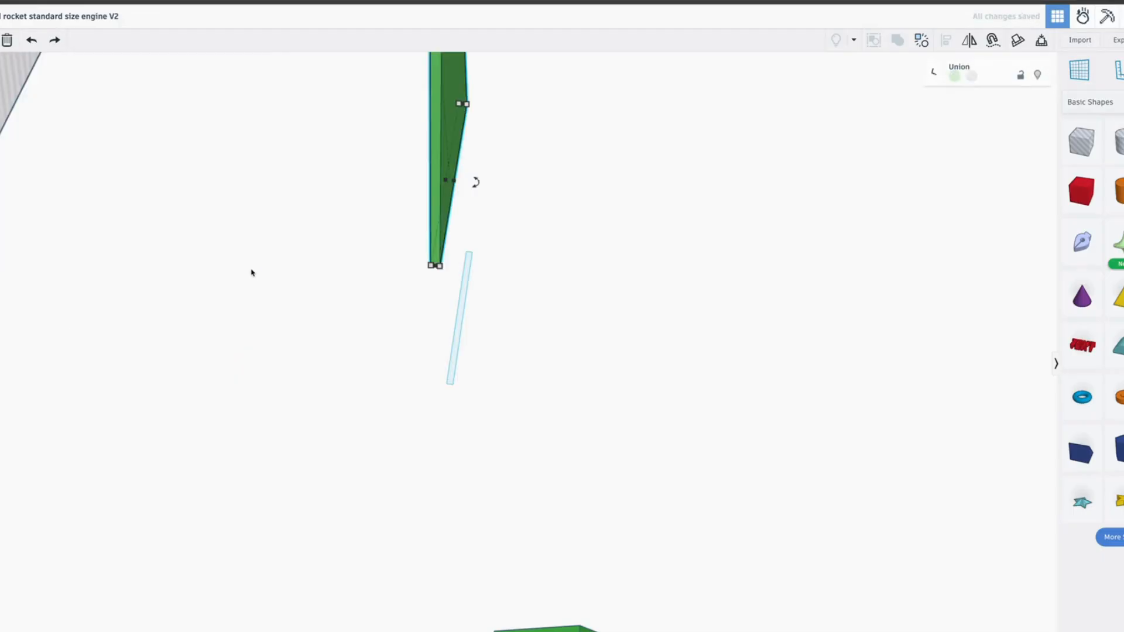
{"action": "key", "text": "ctrl+z"}
{"action": "key", "text": "ctrl+z"}
{"action": "key", "text": "ctrl+z"}
{"action": "key", "text": "ctrl+z"}
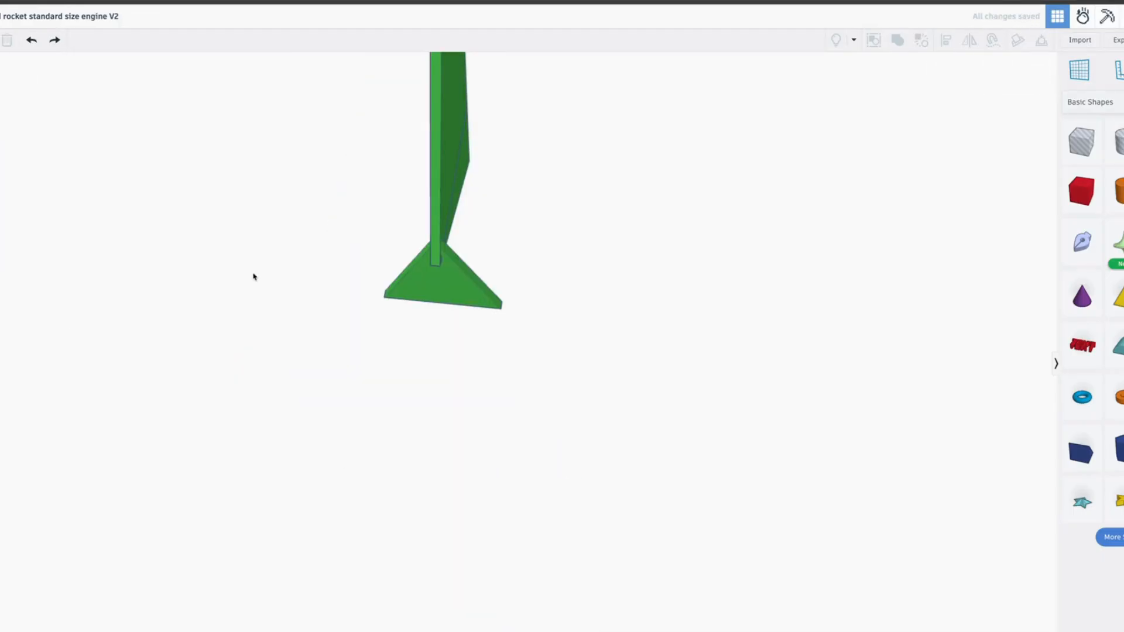
Step: Duplicate the grouped green fin with its foot and shift the copy away from the original
{"action": "right_click_drag", "start_coordinate": [532, 321], "coordinate": [391, 434]}
{"action": "left_click_drag", "start_coordinate": [362, 549], "coordinate": [260, 332]}
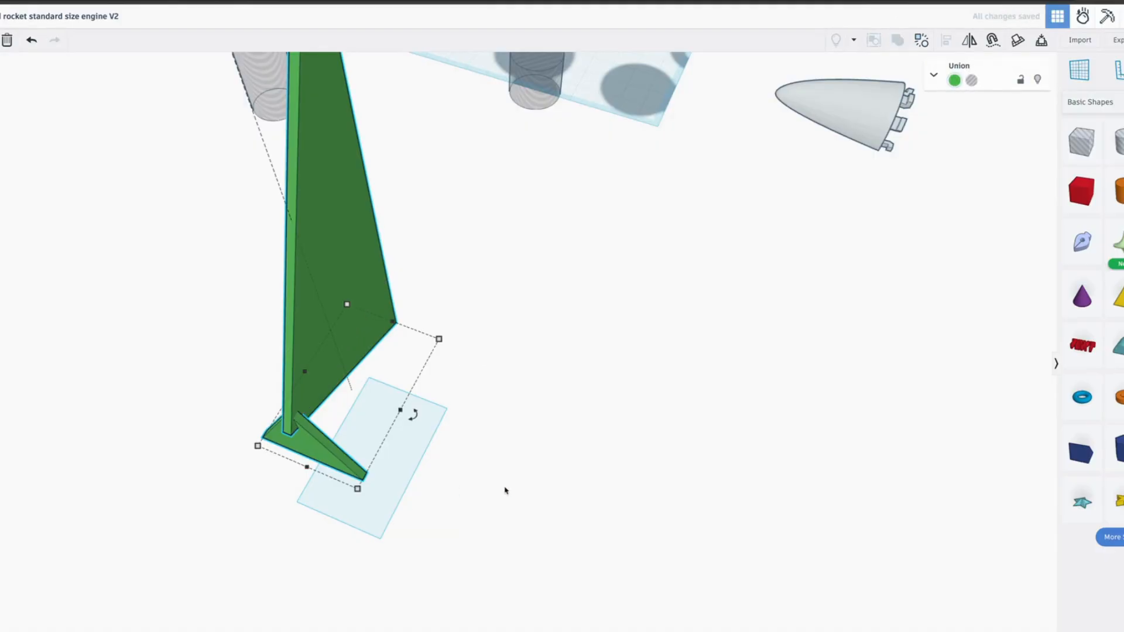
{"action": "right_click_drag", "start_coordinate": [497, 323], "coordinate": [322, 567]}
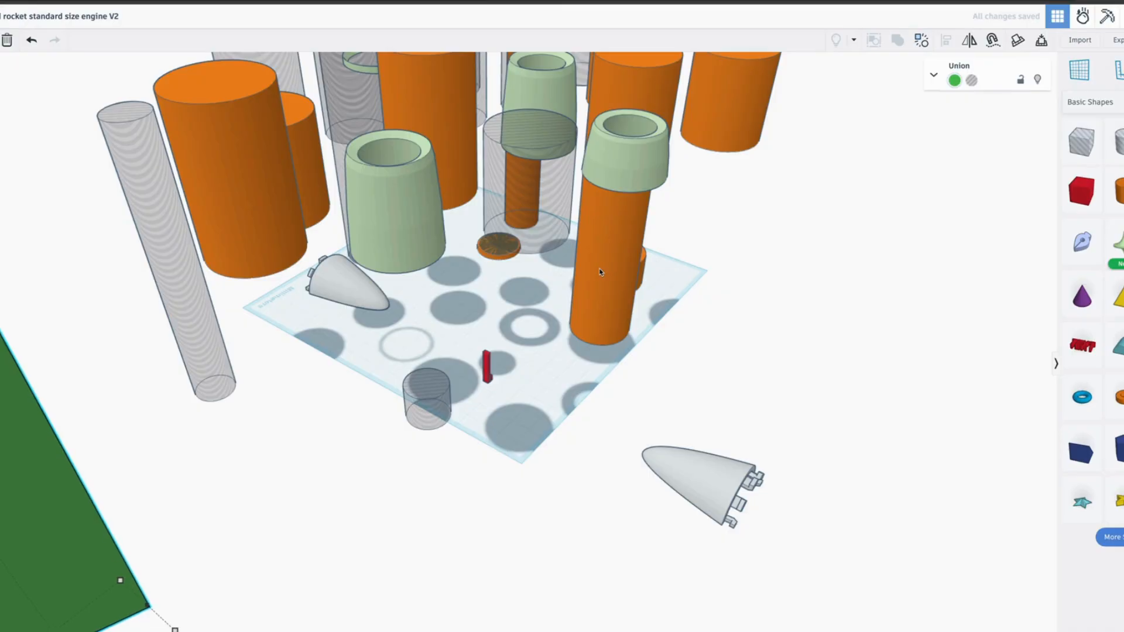
{"action": "key", "text": "Up"}
{"action": "key", "text": "Up"}
{"action": "key", "text": "Up"}
{"action": "key", "text": "Up"}
{"action": "key", "text": "Up"}
{"action": "key", "text": "Up"}
{"action": "key", "text": "Up"}
{"action": "key", "text": "Up"}
{"action": "key", "text": "Up"}
{"action": "key", "text": "Up"}
{"action": "key", "text": "Up"}
{"action": "key", "text": "Up"}
{"action": "key", "text": "Up"}
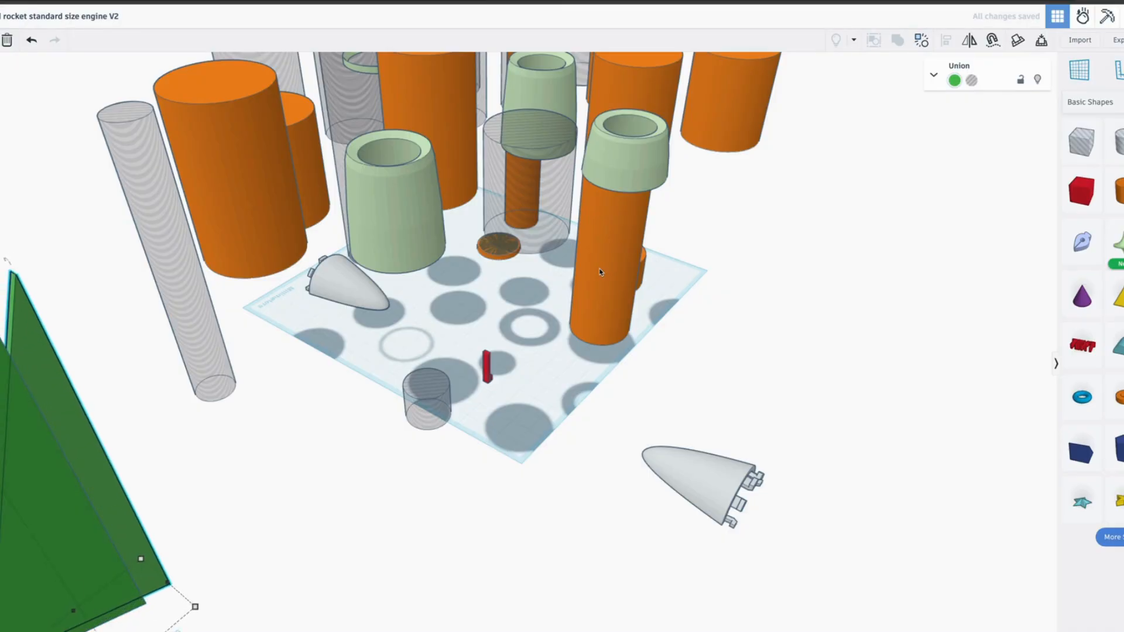
Step: Move the tall orange cylinder 250 mm by 20 mm over to the fins and shift the fin copy towards the cylinder's far side
{"action": "left_click_drag", "start_coordinate": [606, 271], "coordinate": [148, 597]}
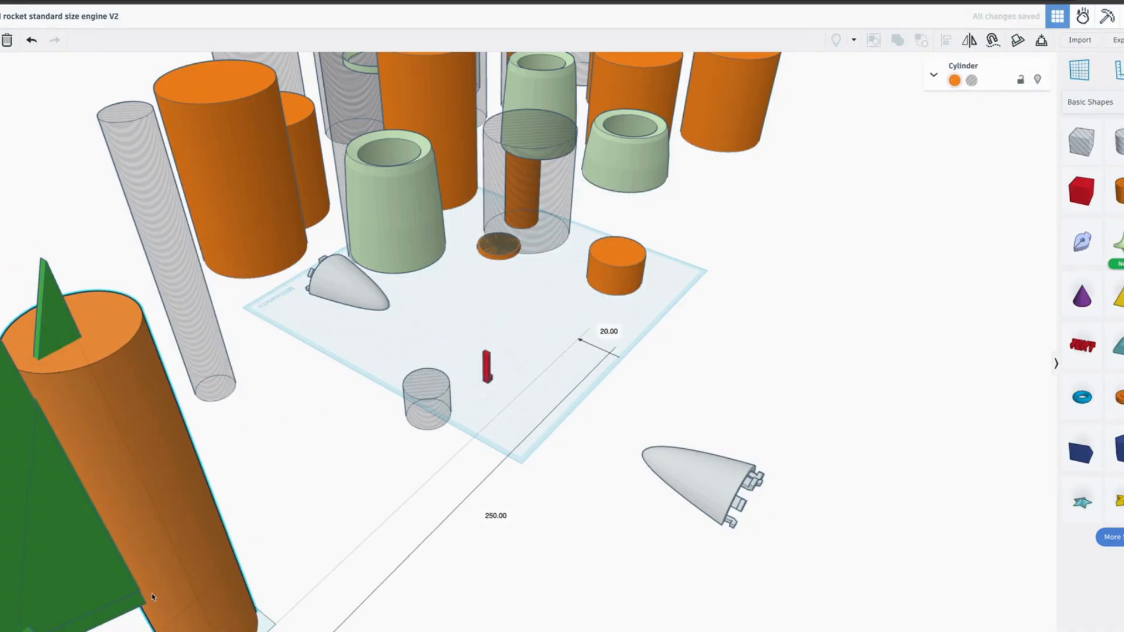
{"action": "left_click", "coordinate": [59, 322]}
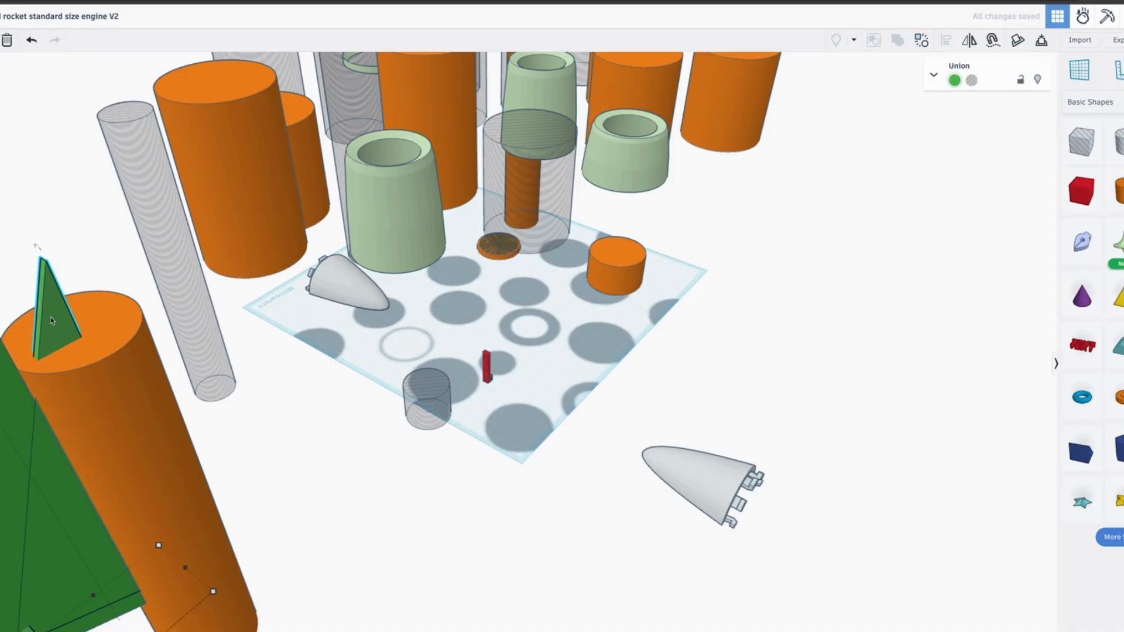
{"action": "key", "text": "Up"}
{"action": "key", "text": "Up"}
{"action": "key", "text": "Up"}
{"action": "key", "text": "Up"}
{"action": "key", "text": "Up"}
{"action": "key", "text": "Up"}
{"action": "key", "text": "Up"}
{"action": "key", "text": "Up"}
{"action": "key", "text": "Up"}
{"action": "key", "text": "Up"}
{"action": "key", "text": "Up"}
{"action": "key", "text": "Up"}
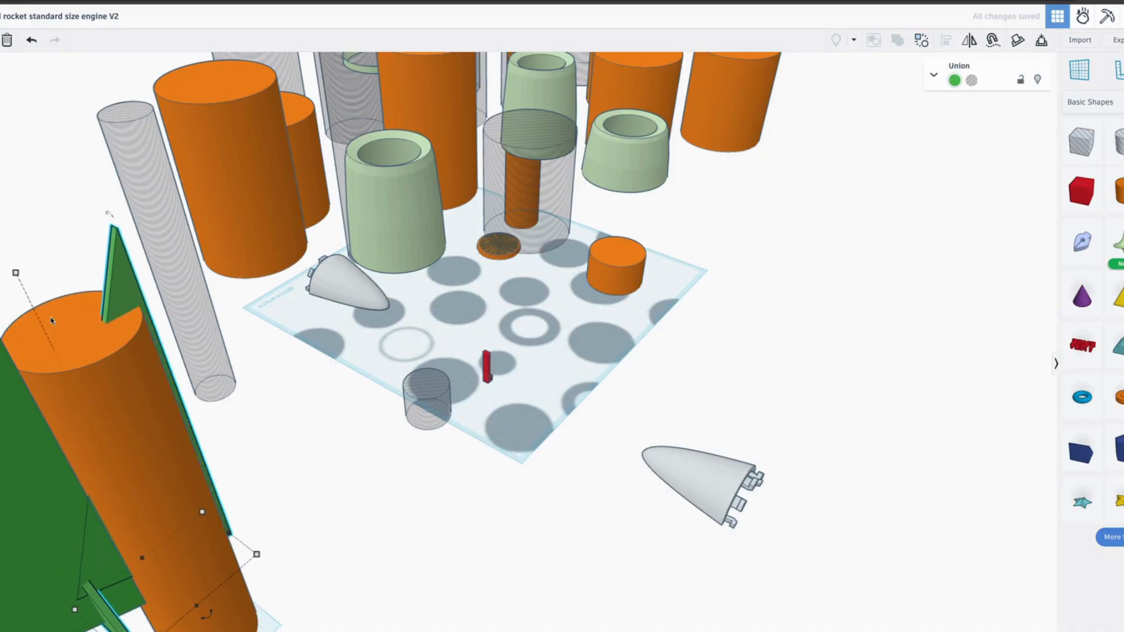
Step: Shift the fin copy out past the cylinder's far side and rotate it 180° about the vertical axis
{"action": "key", "text": "Up"}
{"action": "key", "text": "Up"}
{"action": "key", "text": "Up"}
{"action": "key", "text": "Up"}
{"action": "key", "text": "Up"}
{"action": "key", "text": "Up"}
{"action": "key", "text": "Up"}
{"action": "key", "text": "Up"}
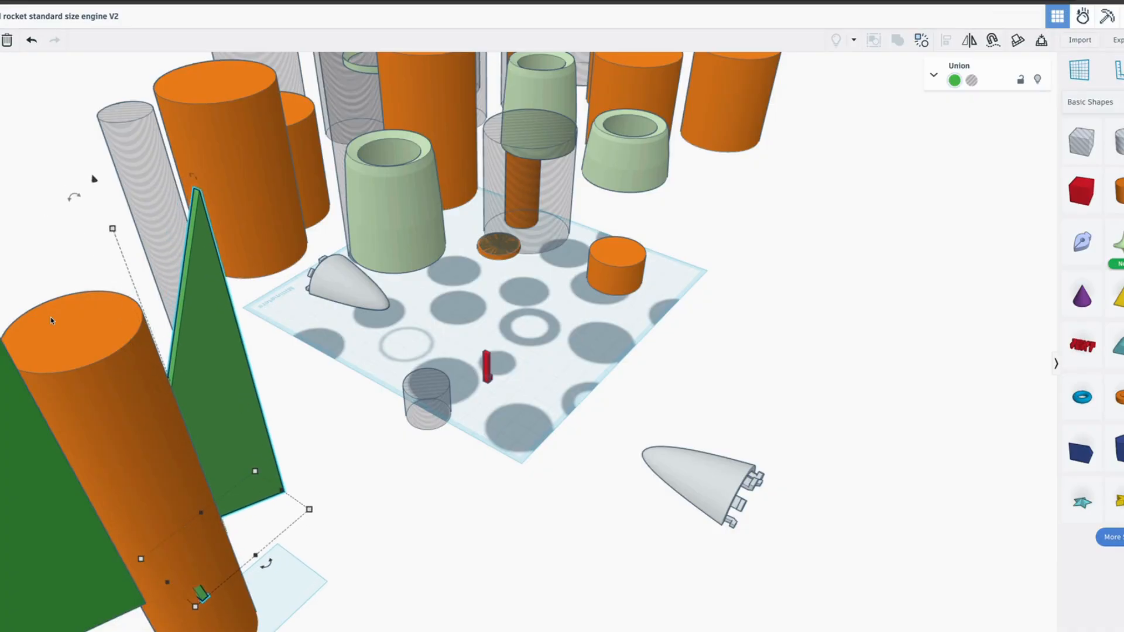
{"action": "key", "text": "Up"}
{"action": "key", "text": "Up"}
{"action": "key", "text": "Up"}
{"action": "key", "text": "Up"}
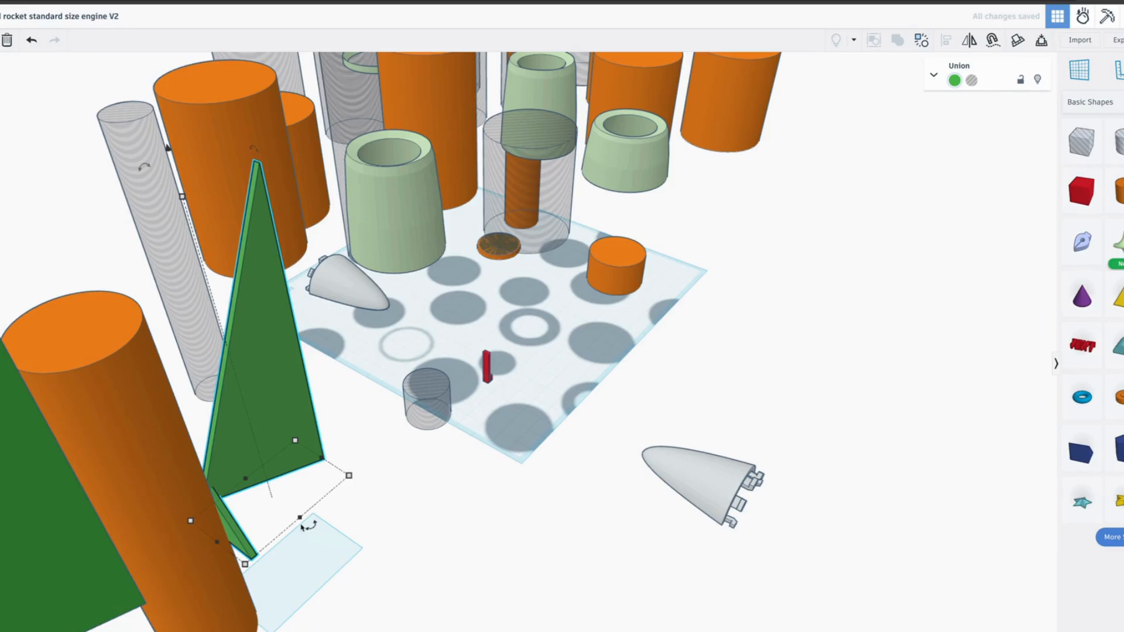
{"action": "left_click_drag", "start_coordinate": [311, 529], "coordinate": [226, 473]}
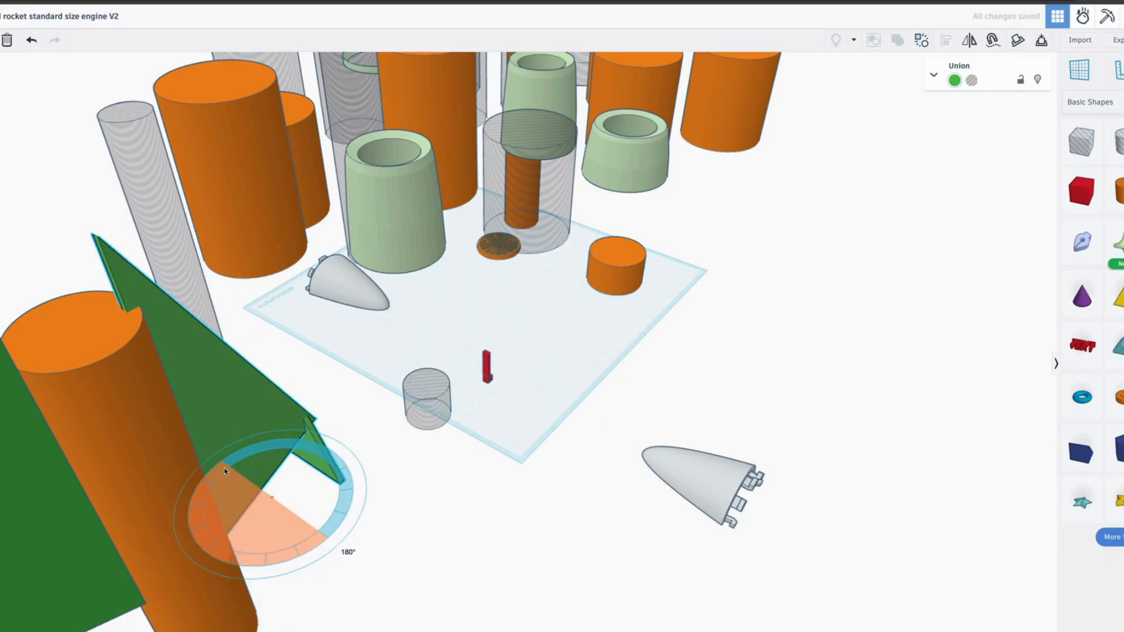
Step: Align the orange cylinder and both fins on their common centre, and move the small hole cylinder away from them
{"action": "right_click_drag", "start_coordinate": [225, 471], "coordinate": [537, 515]}
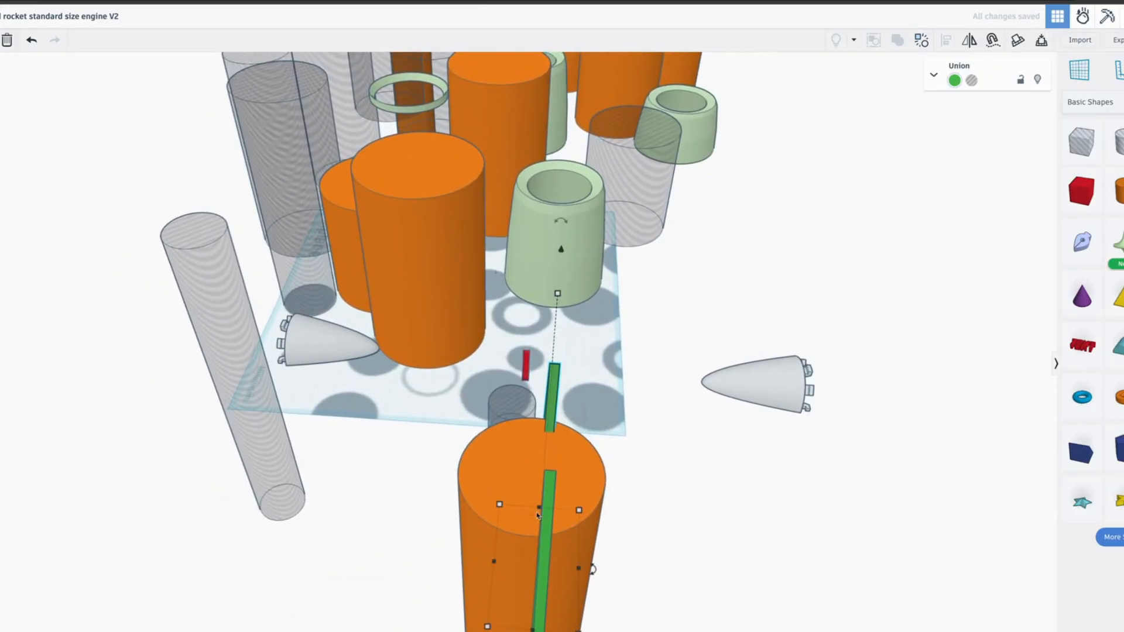
{"action": "left_click_drag", "start_coordinate": [641, 629], "coordinate": [476, 396]}
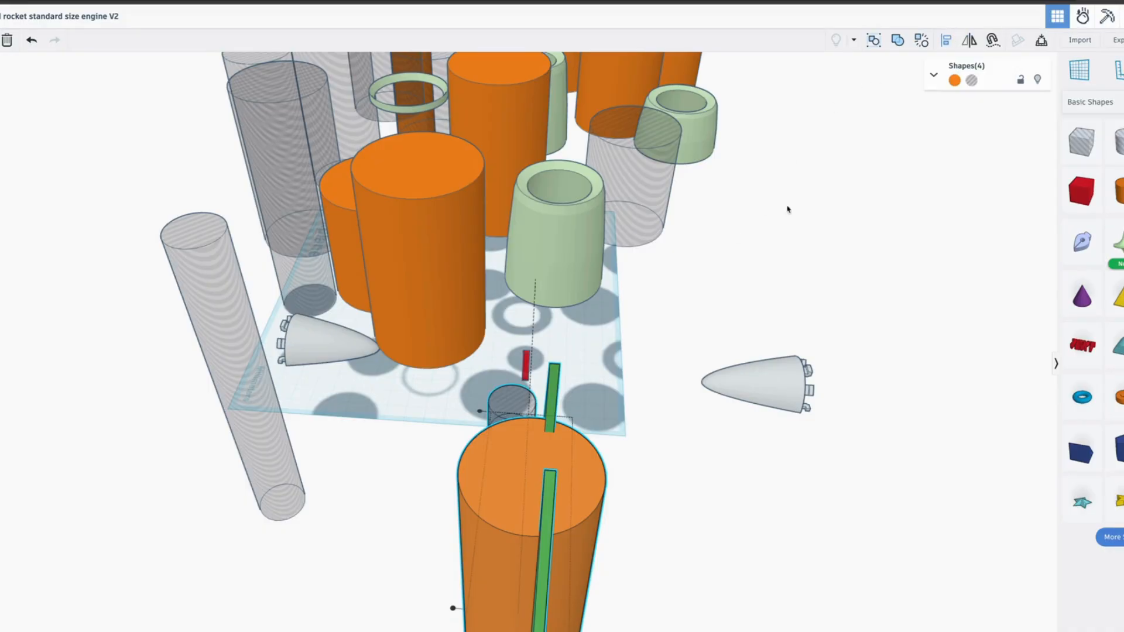
{"action": "right_click_drag", "start_coordinate": [454, 608], "coordinate": [501, 536]}
{"action": "middle_click_drag", "start_coordinate": [500, 536], "coordinate": [411, 238]}
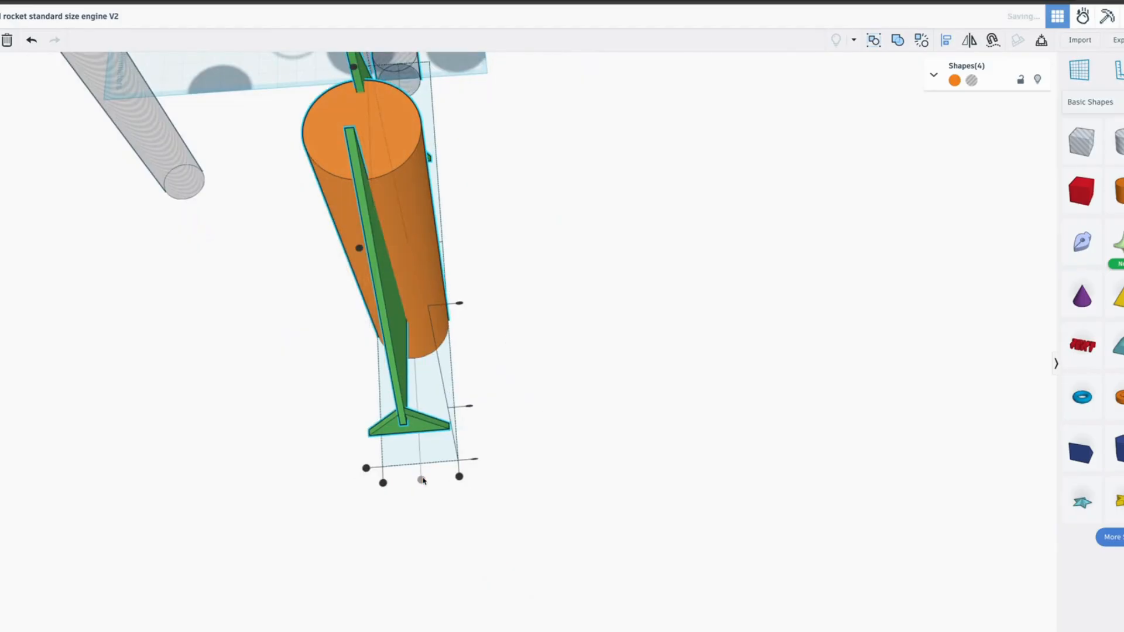
{"action": "left_click", "coordinate": [499, 338]}
{"action": "right_click_drag", "start_coordinate": [499, 339], "coordinate": [463, 430]}
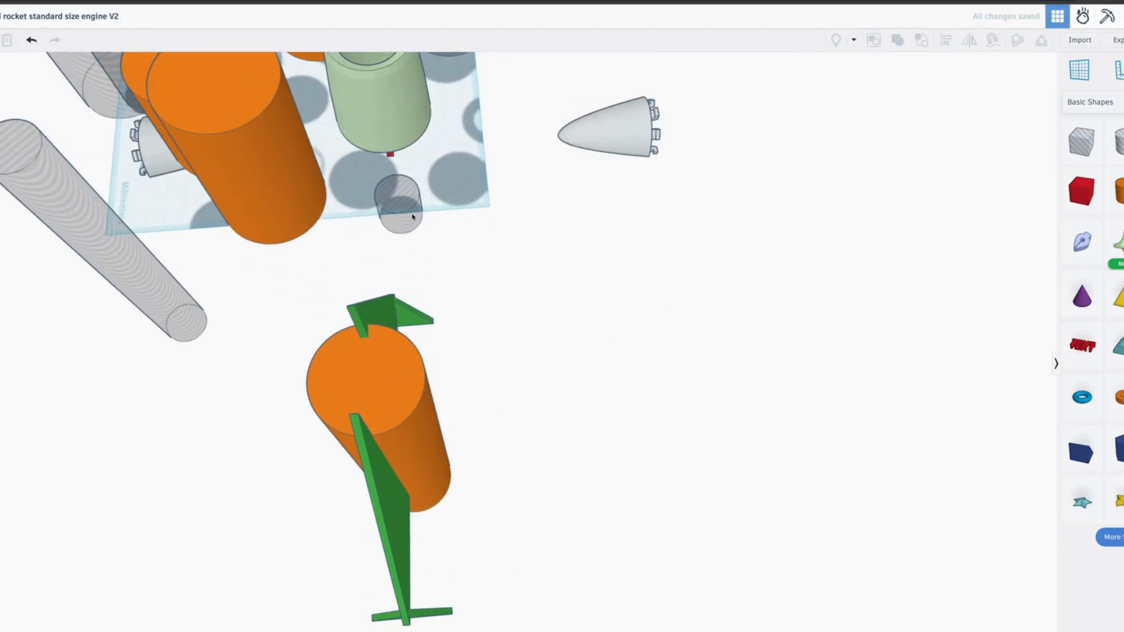
{"action": "left_click_drag", "start_coordinate": [412, 218], "coordinate": [482, 167]}
Step: Nudge the two opposite fins sideways so each inner edge only slightly overlaps the orange cylinder's wall
{"action": "right_click_drag", "start_coordinate": [530, 379], "coordinate": [483, 349]}
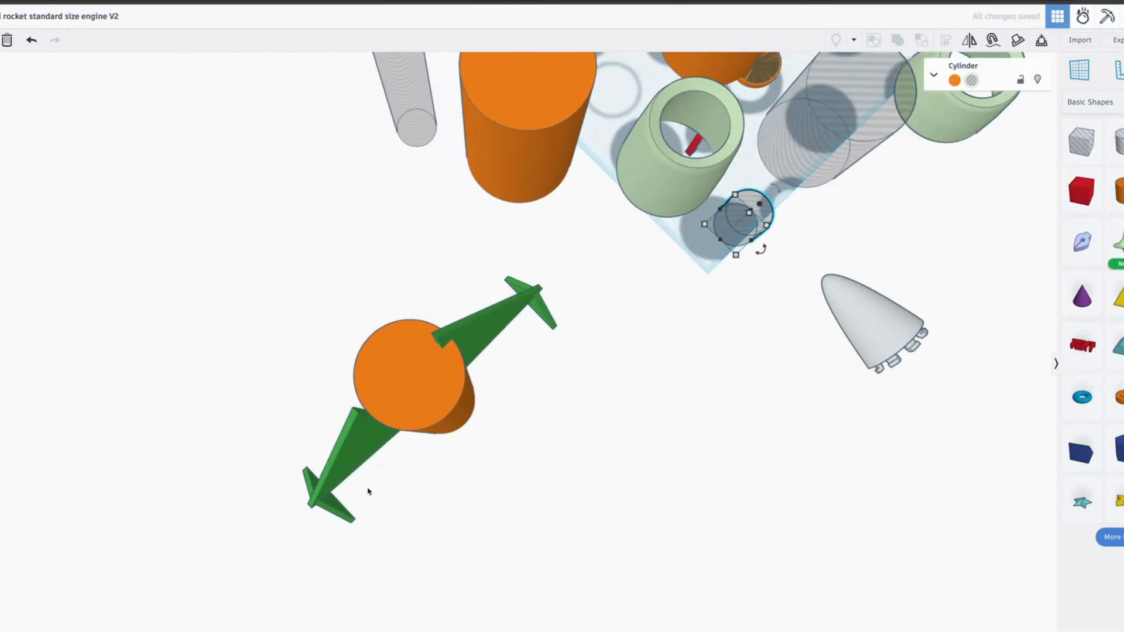
{"action": "scroll", "coordinate": [368, 490], "scroll_direction": "up", "scroll_amount": 5}
{"action": "right_click_drag", "start_coordinate": [483, 417], "coordinate": [371, 441]}
{"action": "left_click", "coordinate": [343, 368]}
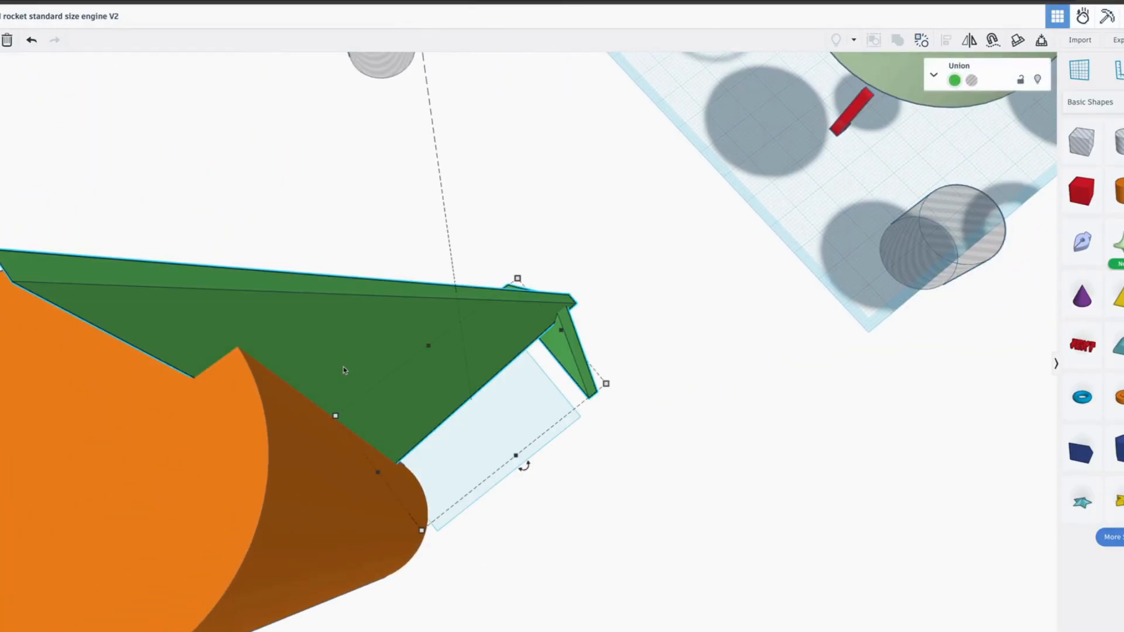
{"action": "key", "text": "Right"}
{"action": "key", "text": "Right"}
{"action": "key", "text": "Right"}
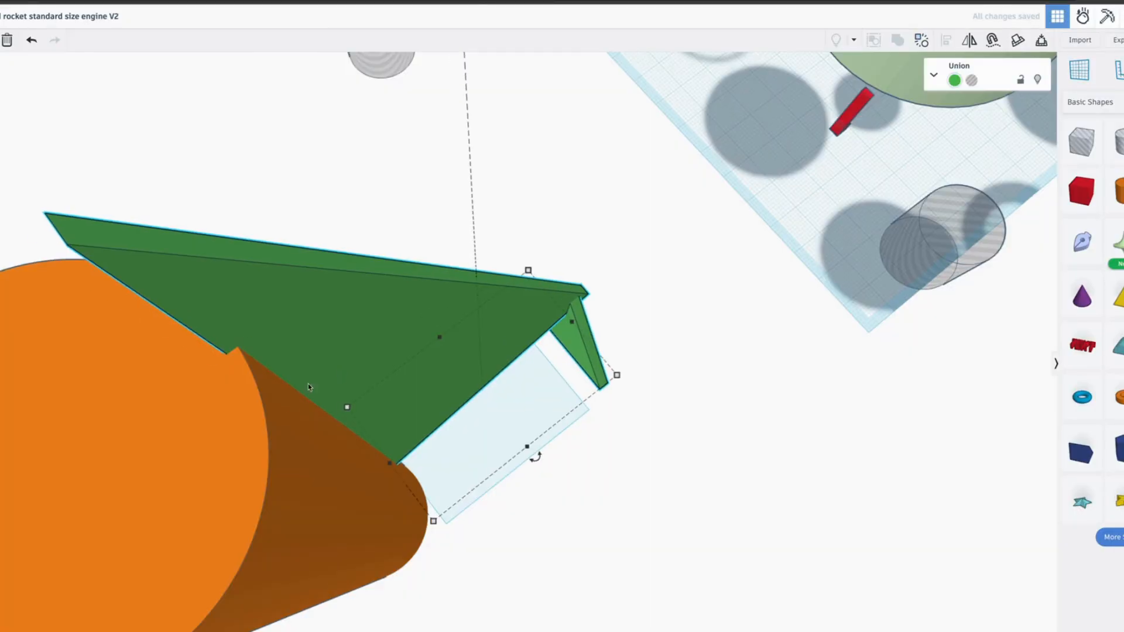
{"action": "right_click_drag", "start_coordinate": [308, 384], "coordinate": [248, 434]}
{"action": "left_click", "coordinate": [226, 436]}
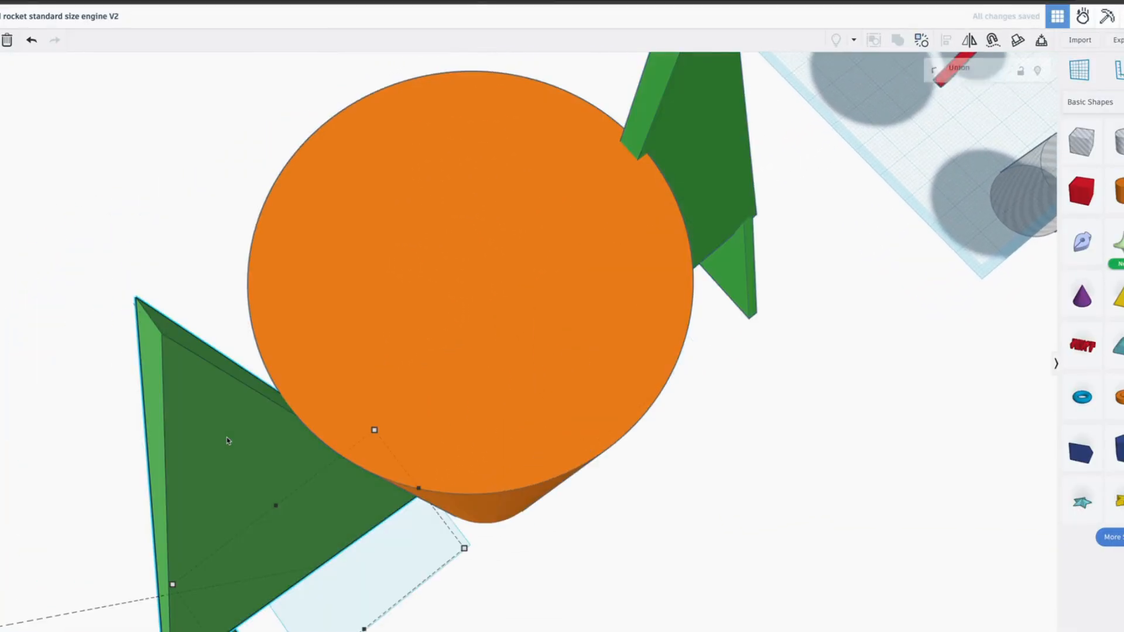
{"action": "key", "text": "Right"}
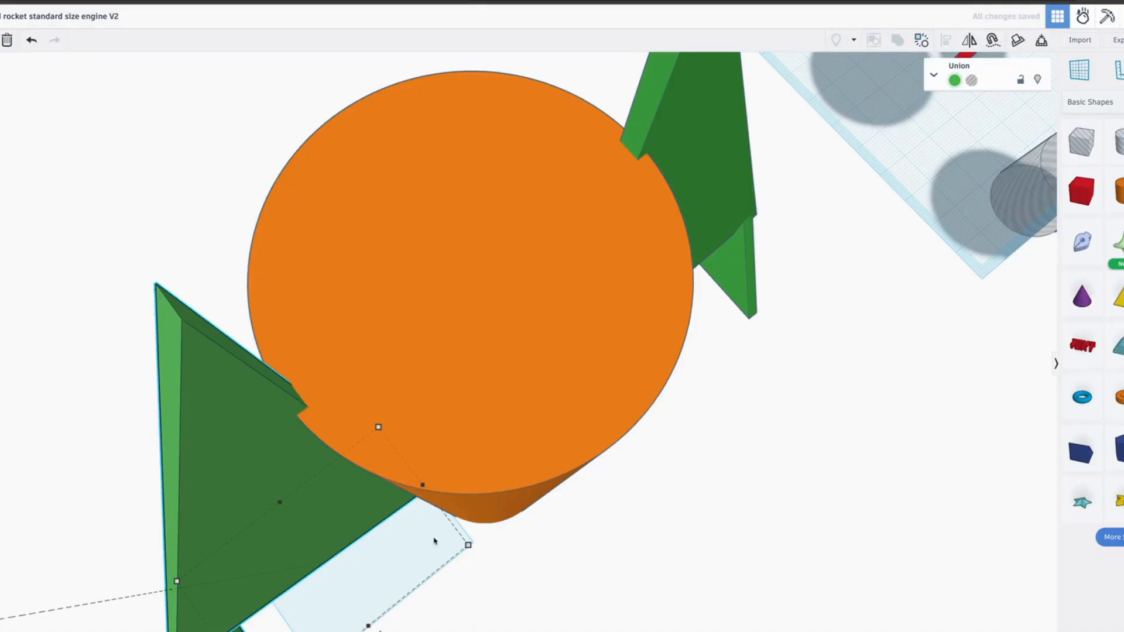
{"action": "left_click", "coordinate": [474, 607]}
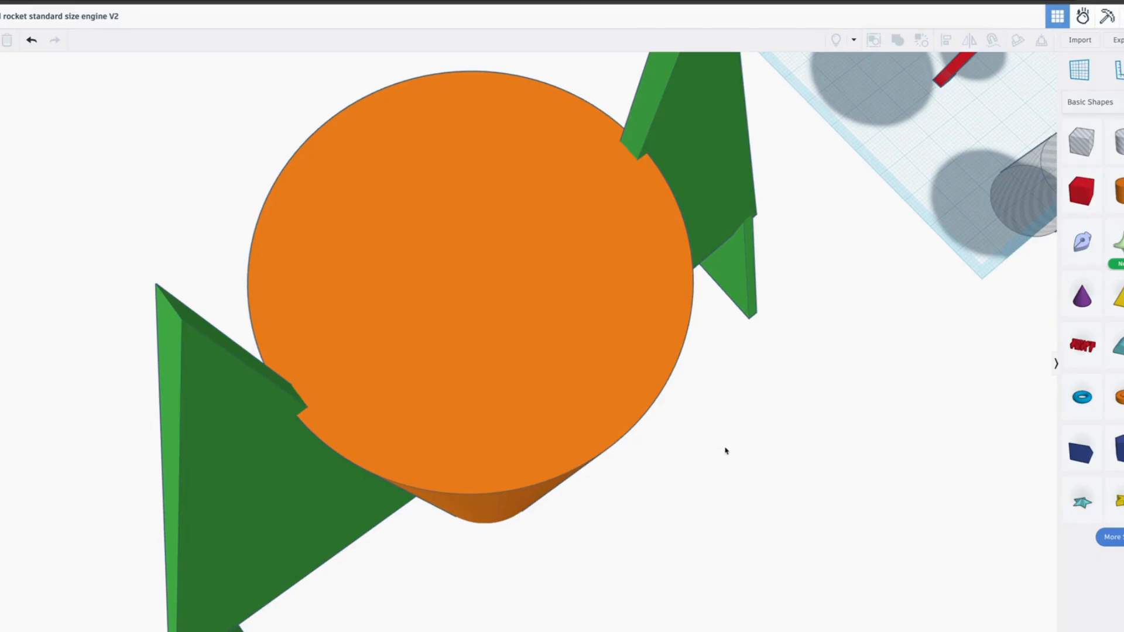
Step: Duplicate the two opposite fins and rotate the copies a quarter turn around the cylinder for a four-fin layout
{"action": "left_click", "coordinate": [715, 190]}
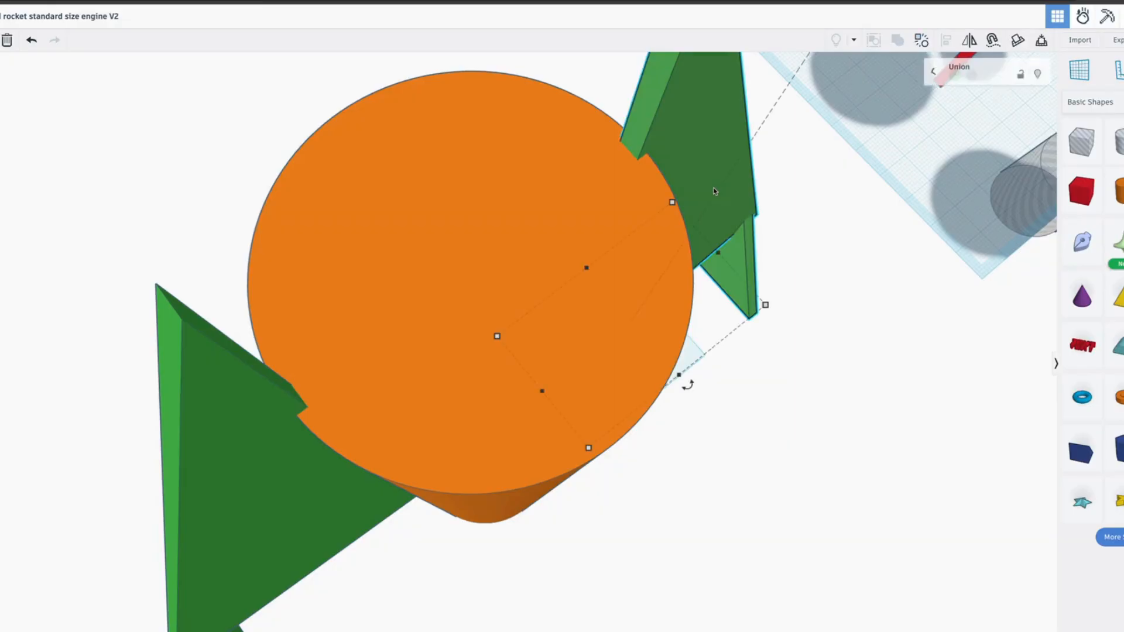
{"action": "left_click", "coordinate": [234, 420], "text": "shift"}
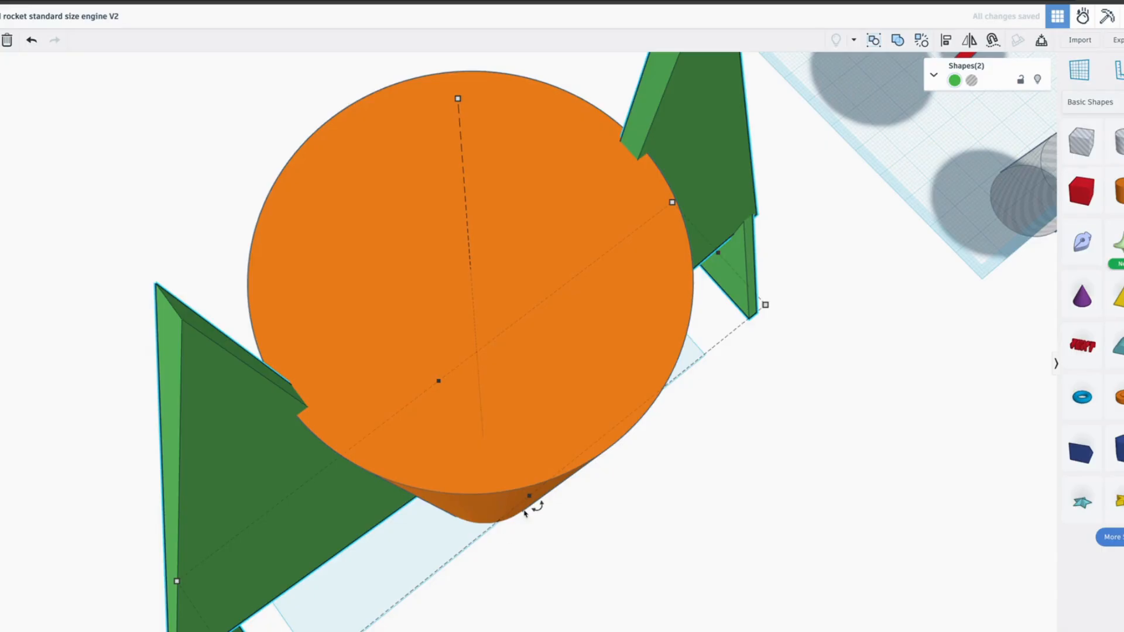
{"action": "left_click_drag", "start_coordinate": [525, 512], "coordinate": [806, 415]}
{"action": "scroll", "coordinate": [629, 586], "scroll_direction": "down", "scroll_amount": 5}
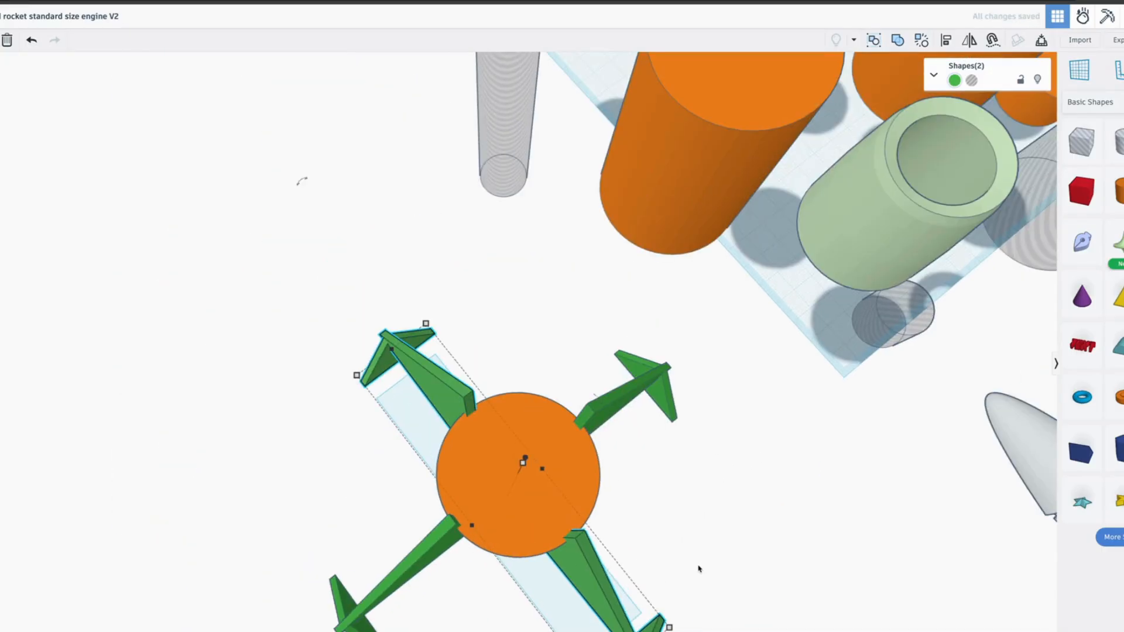
{"action": "left_click", "coordinate": [697, 533]}
Step: Move the half nose cone near the workplane's corner well off the workplane, away from all other parts
{"action": "middle_click_drag", "start_coordinate": [785, 426], "coordinate": [622, 519]}
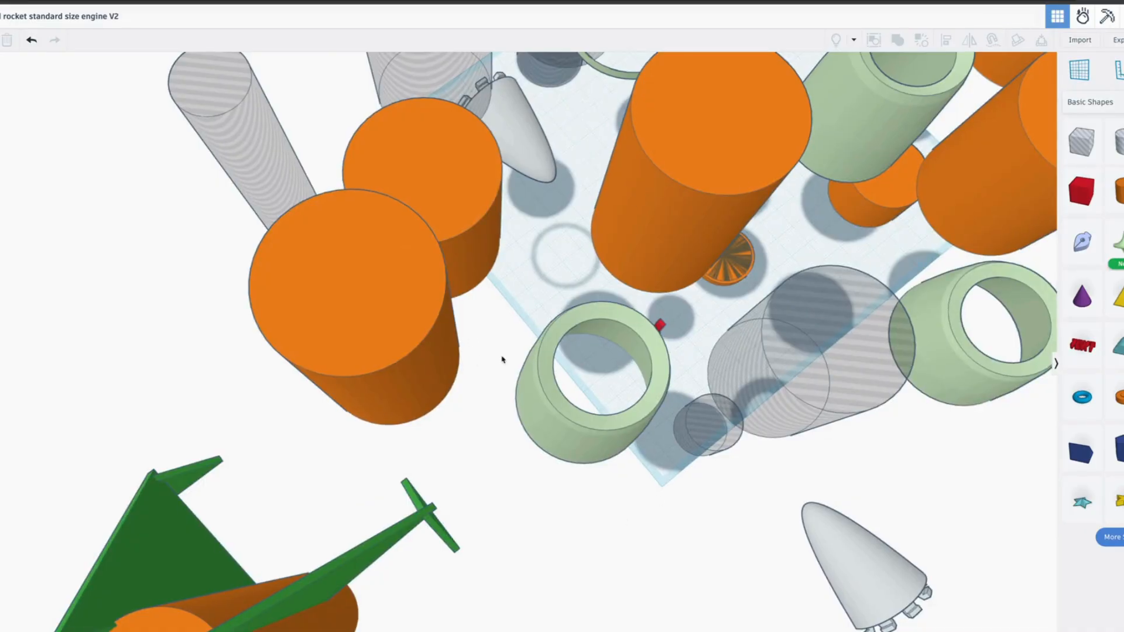
{"action": "right_click_drag", "start_coordinate": [502, 359], "coordinate": [428, 541]}
{"action": "middle_click_drag", "start_coordinate": [428, 541], "coordinate": [615, 631]}
{"action": "middle_click_drag", "start_coordinate": [229, 472], "coordinate": [5, 433]}
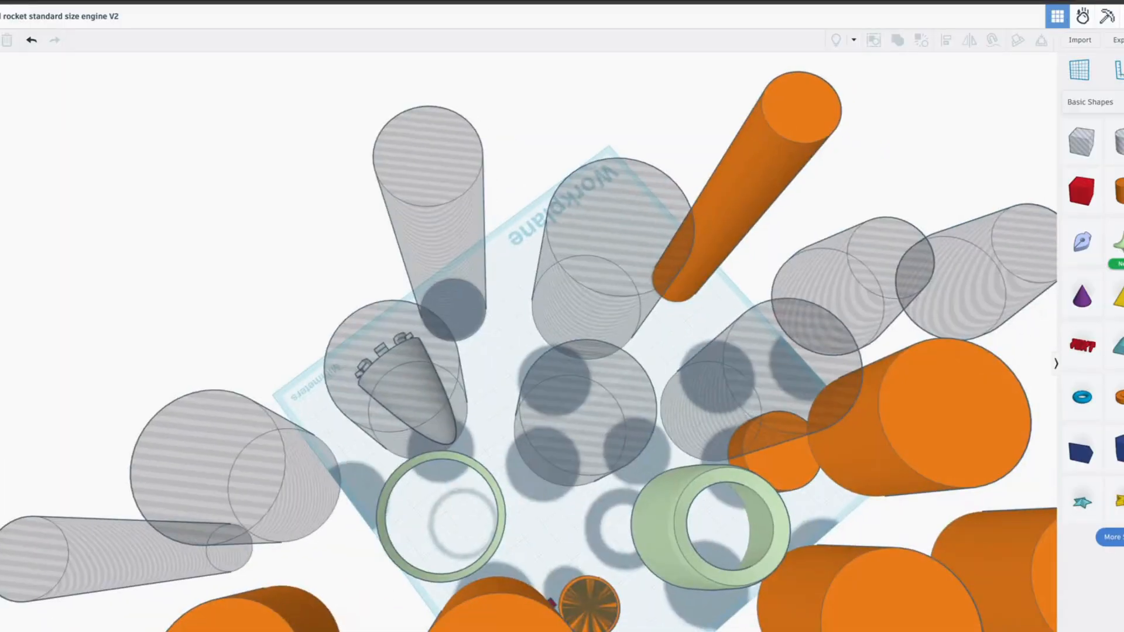
{"action": "scroll", "coordinate": [336, 369], "scroll_direction": "down", "scroll_amount": 1}
{"action": "middle_click_drag", "start_coordinate": [337, 371], "coordinate": [549, 554]}
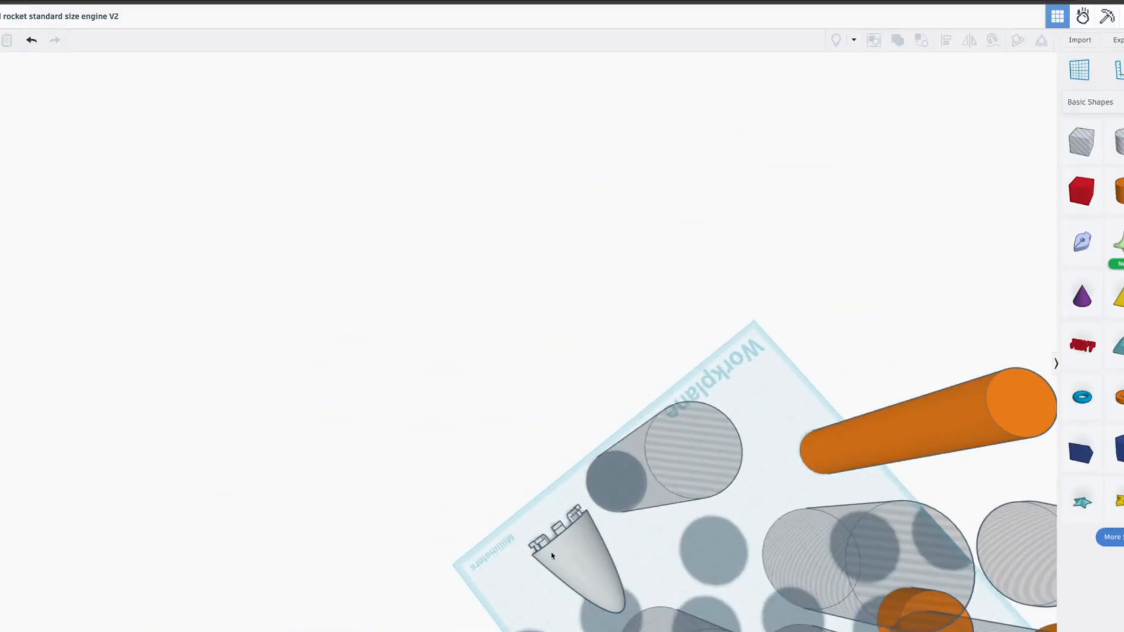
{"action": "left_click_drag", "start_coordinate": [549, 554], "coordinate": [114, 385]}
Step: Delete all the cylinders, rings, fins and other rocket parts, keeping only the separated half nose cone
{"action": "scroll", "coordinate": [668, 460], "scroll_direction": "down", "scroll_amount": 3}
{"action": "middle_click_drag", "start_coordinate": [853, 381], "coordinate": [642, 267]}
{"action": "left_click_drag", "start_coordinate": [691, 206], "coordinate": [168, 631]}
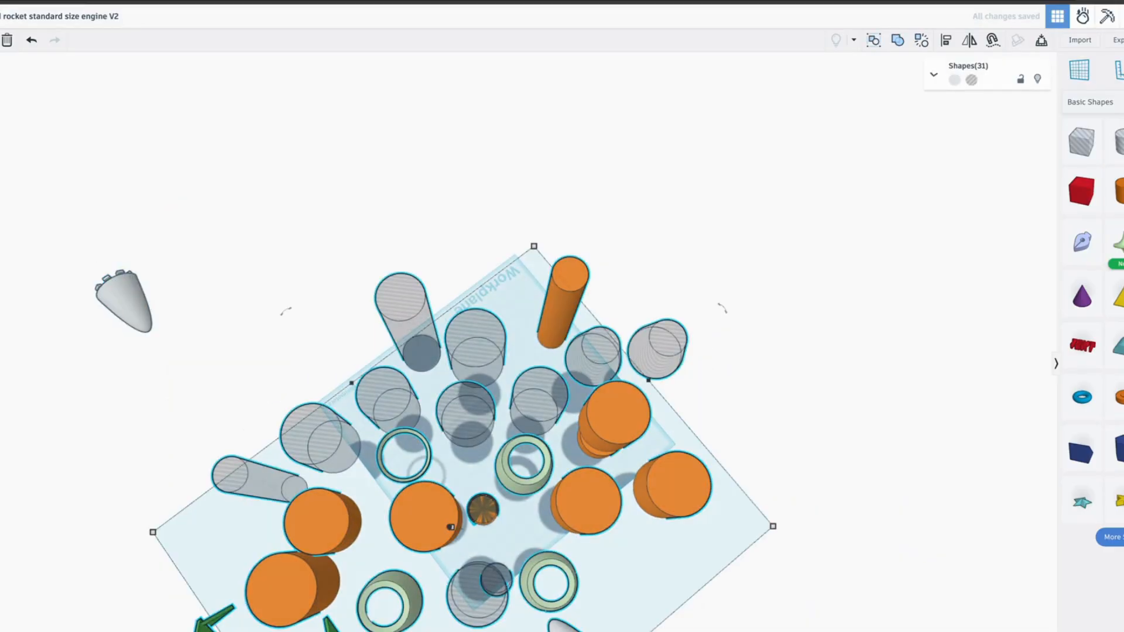
{"action": "key", "text": "Delete"}
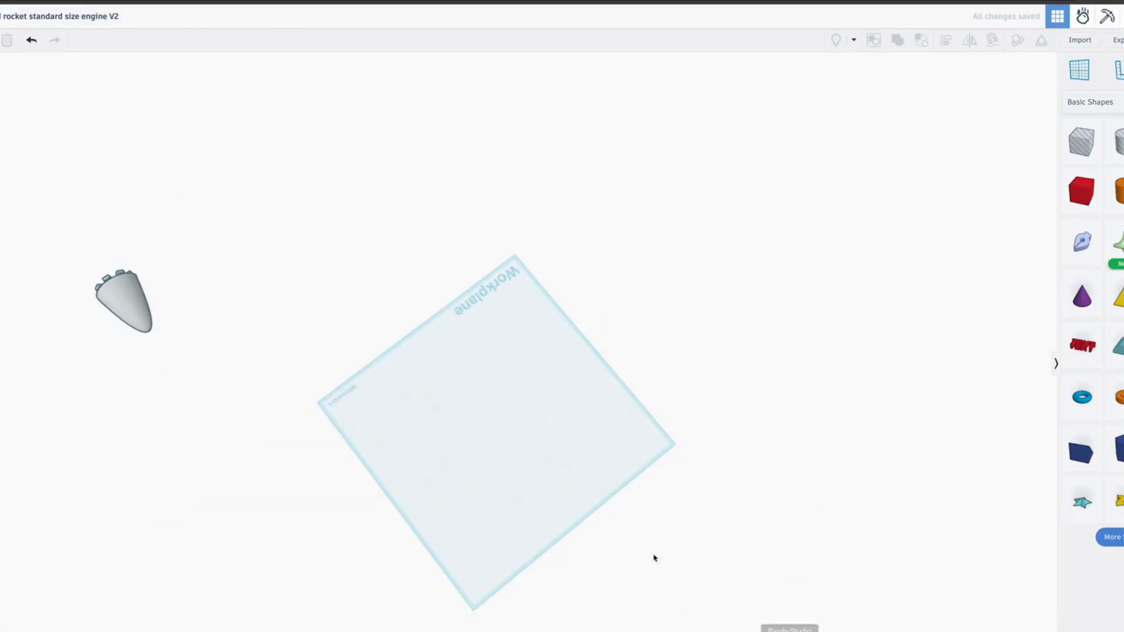
{"action": "scroll", "coordinate": [481, 414], "scroll_direction": "down", "scroll_amount": 3}
{"action": "left_click_drag", "start_coordinate": [446, 520], "coordinate": [225, 630]}
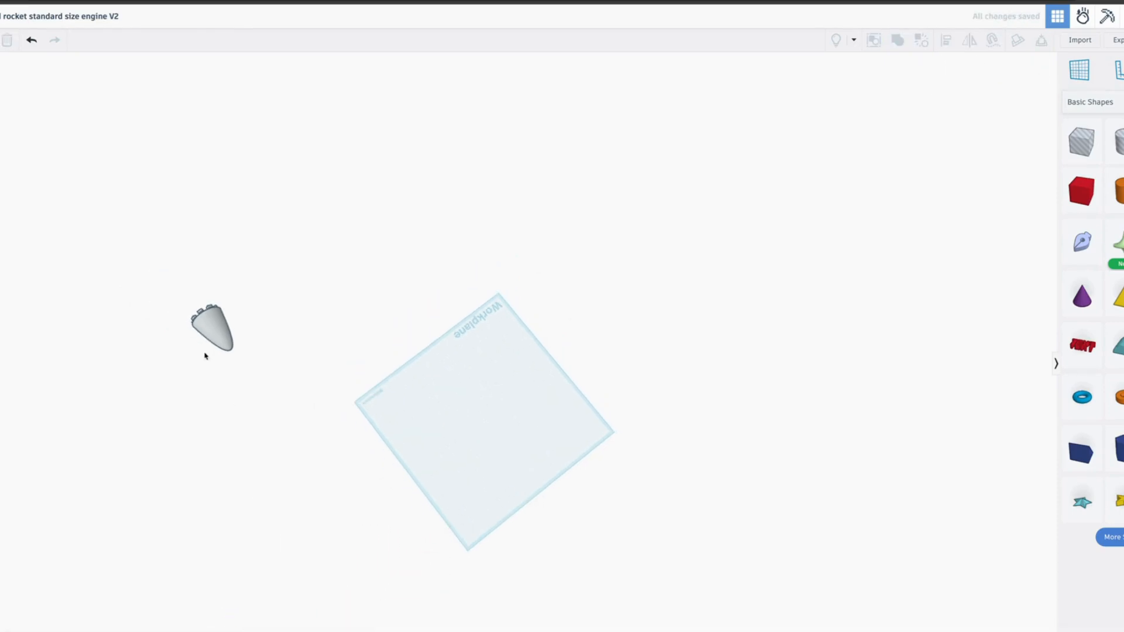
Step: Move the half nose cone about 174 mm by 260 mm onto the middle of the empty workplane
{"action": "left_click_drag", "start_coordinate": [225, 338], "coordinate": [490, 423]}
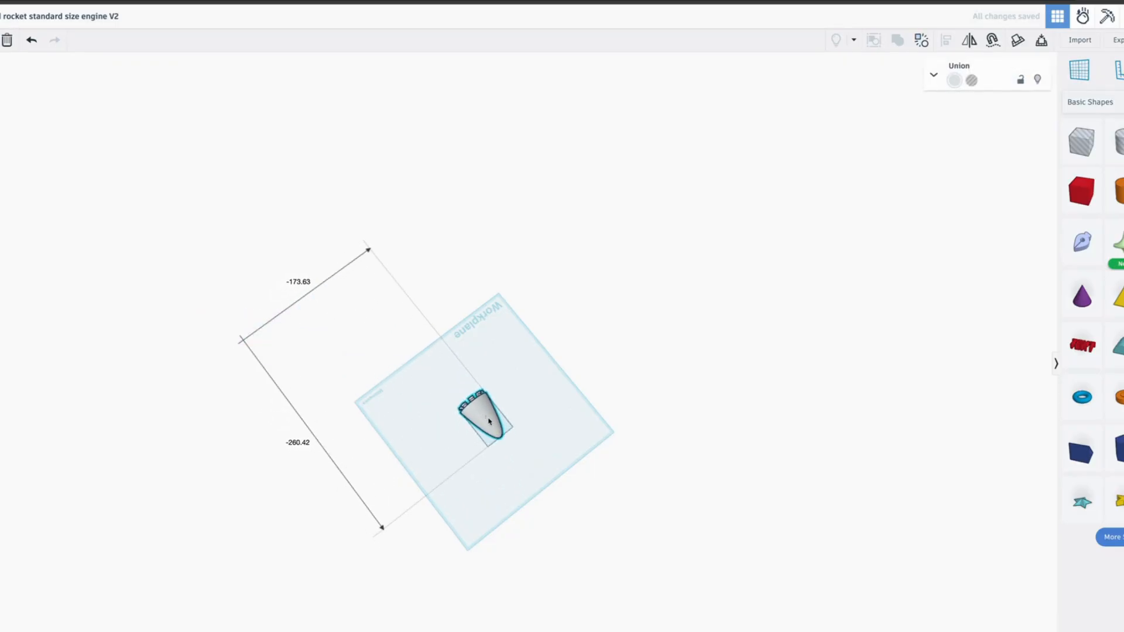
{"action": "scroll", "coordinate": [508, 421], "scroll_direction": "up", "scroll_amount": 3}
{"action": "scroll", "coordinate": [502, 359], "scroll_direction": "up", "scroll_amount": 6}
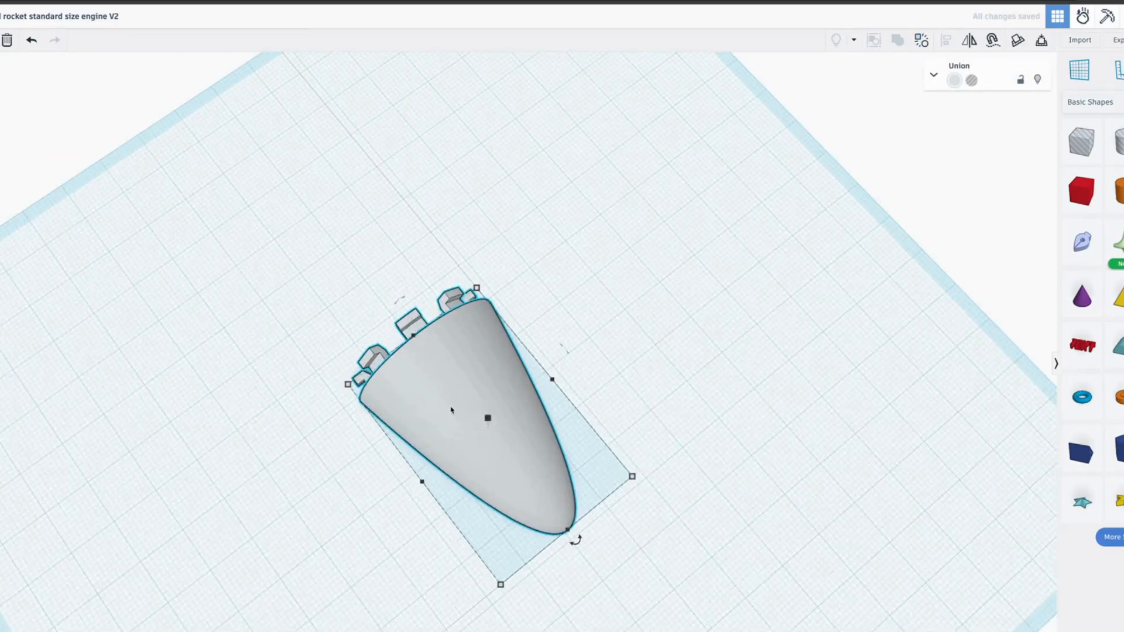
{"action": "right_click_drag", "start_coordinate": [170, 497], "coordinate": [673, 378]}
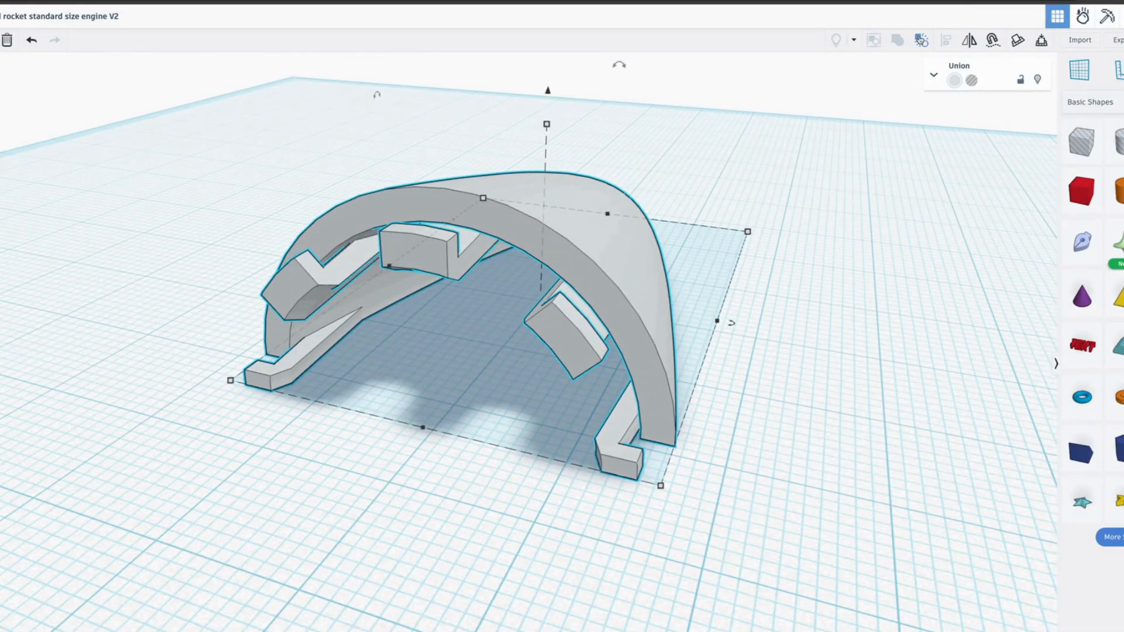
Step: Ungroup the nose cone into its component shapes, and undo the deeper ungroupings back to the cone shell, clips and flat hole box
{"action": "left_click", "coordinate": [921, 40]}
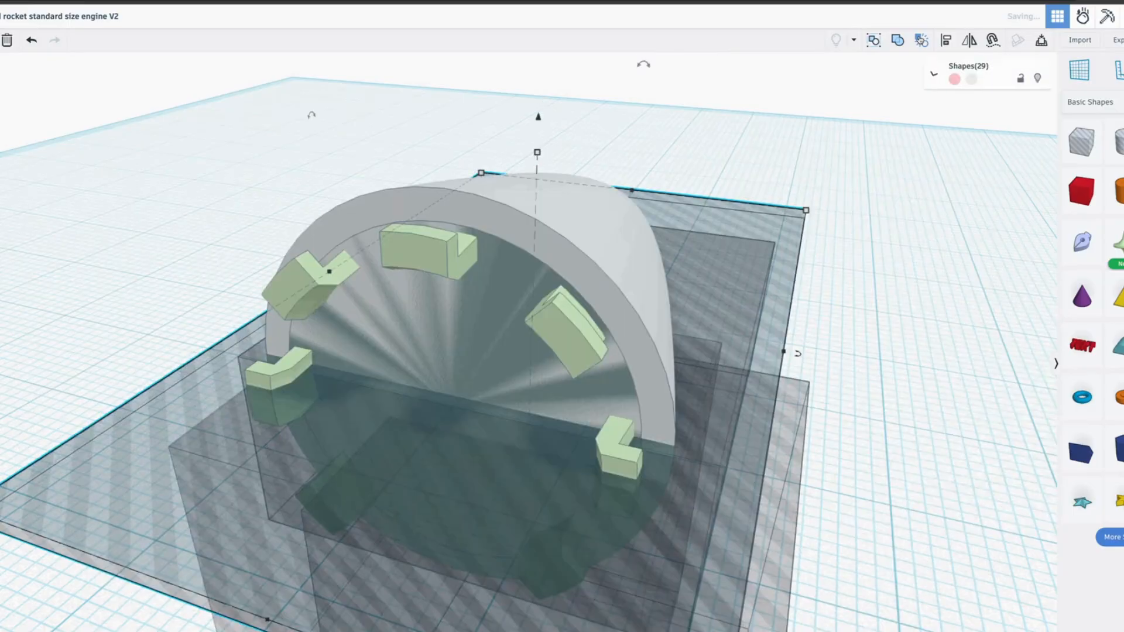
{"action": "left_click", "coordinate": [921, 39]}
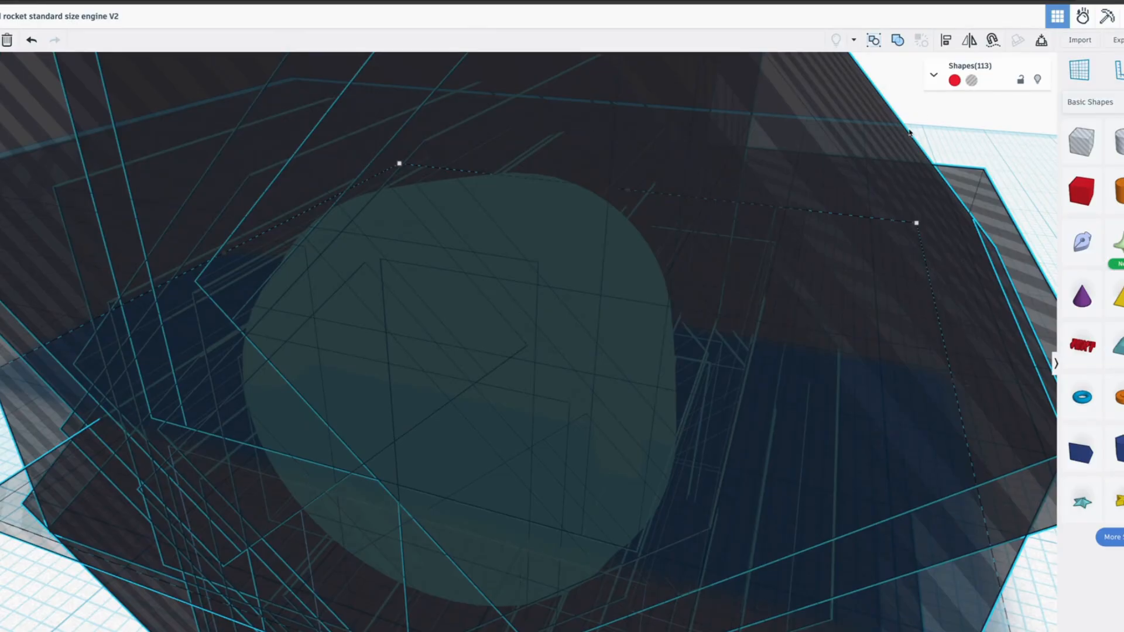
{"action": "key", "text": "ctrl+z"}
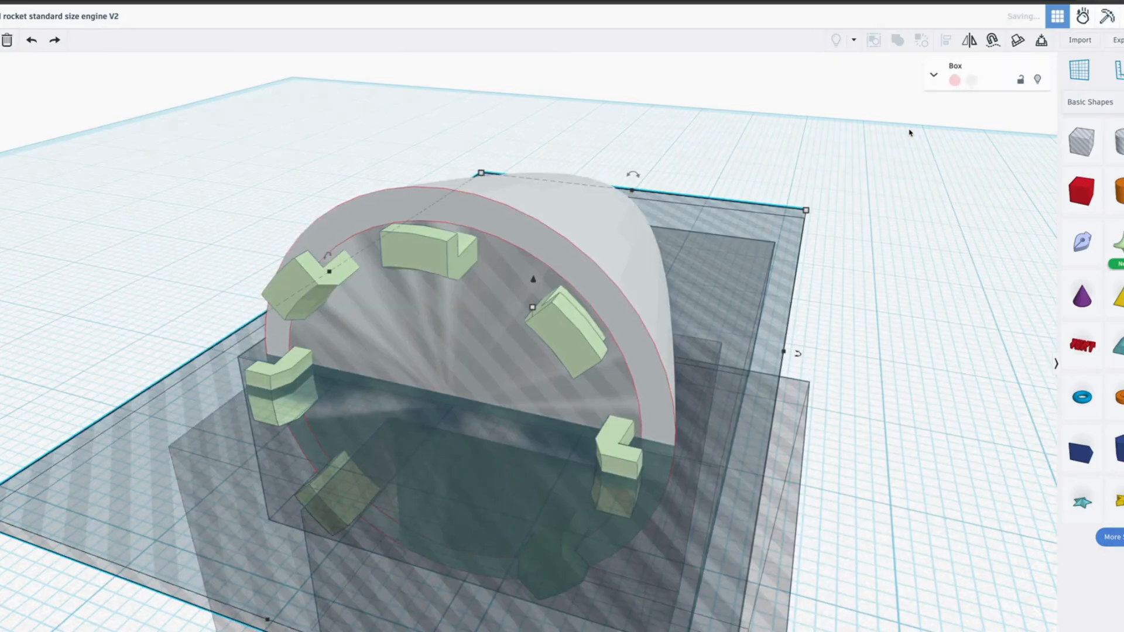
{"action": "key", "text": "ctrl+z"}
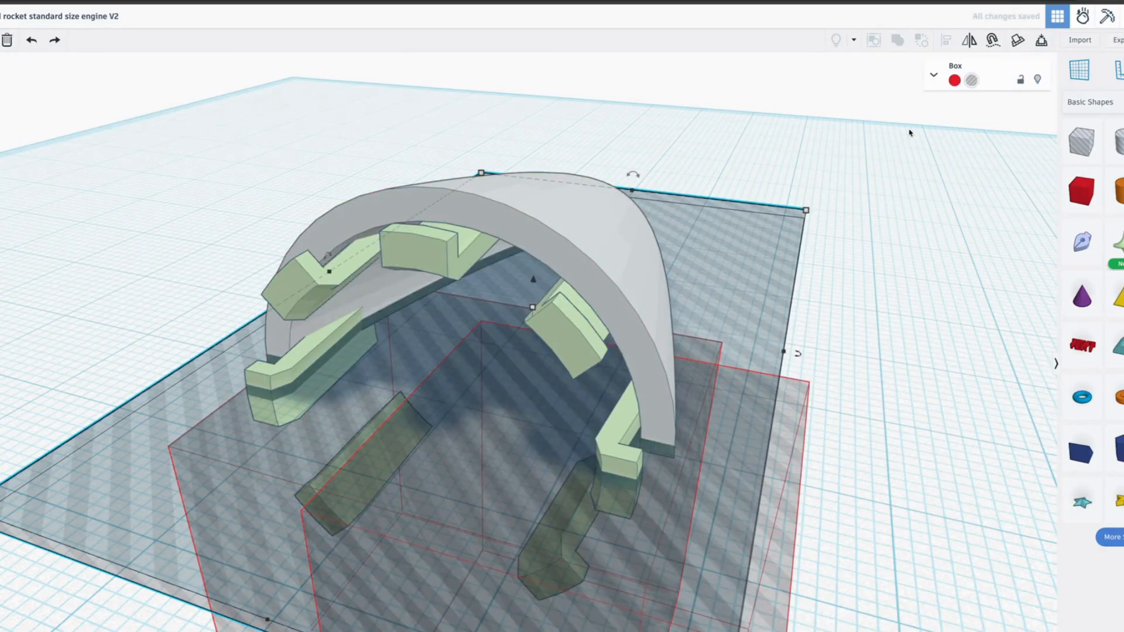
{"action": "key", "text": "ctrl+z"}
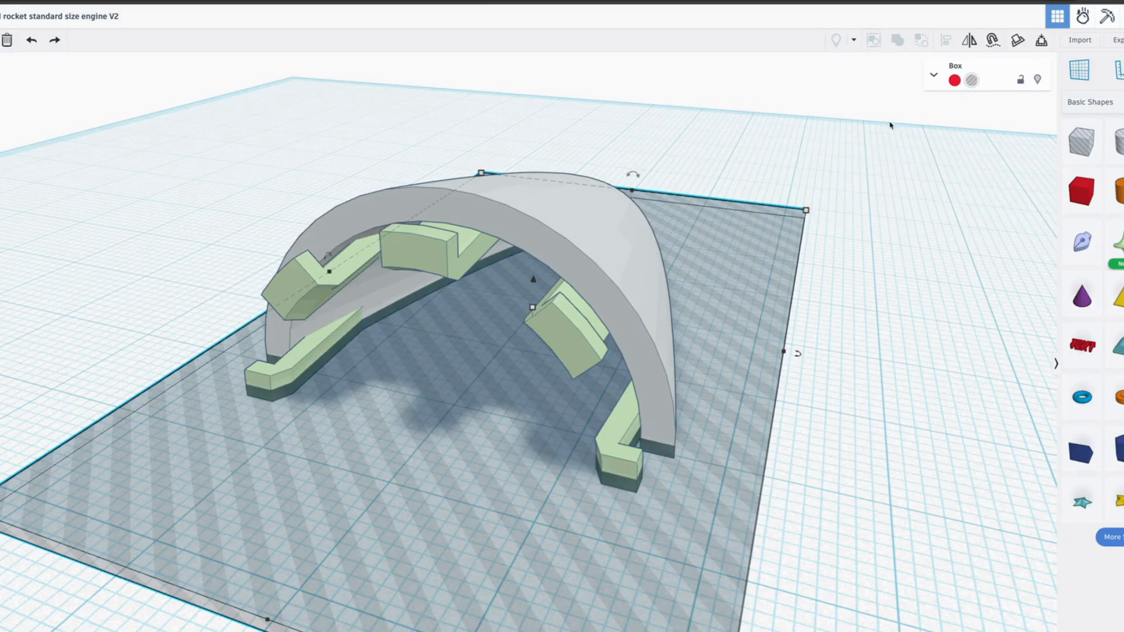
Step: Select the nose cone shell, search the community shapes for "con", and clear the search
{"action": "left_click", "coordinate": [827, 317]}
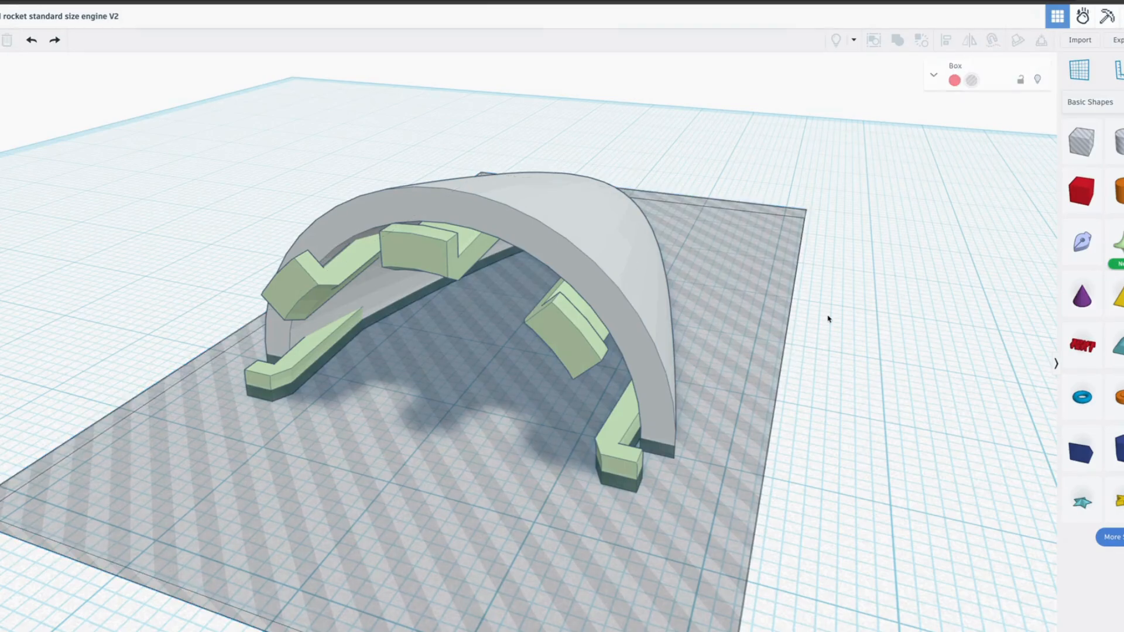
{"action": "right_click_drag", "start_coordinate": [828, 316], "coordinate": [581, 324]}
{"action": "left_click", "coordinate": [581, 325]}
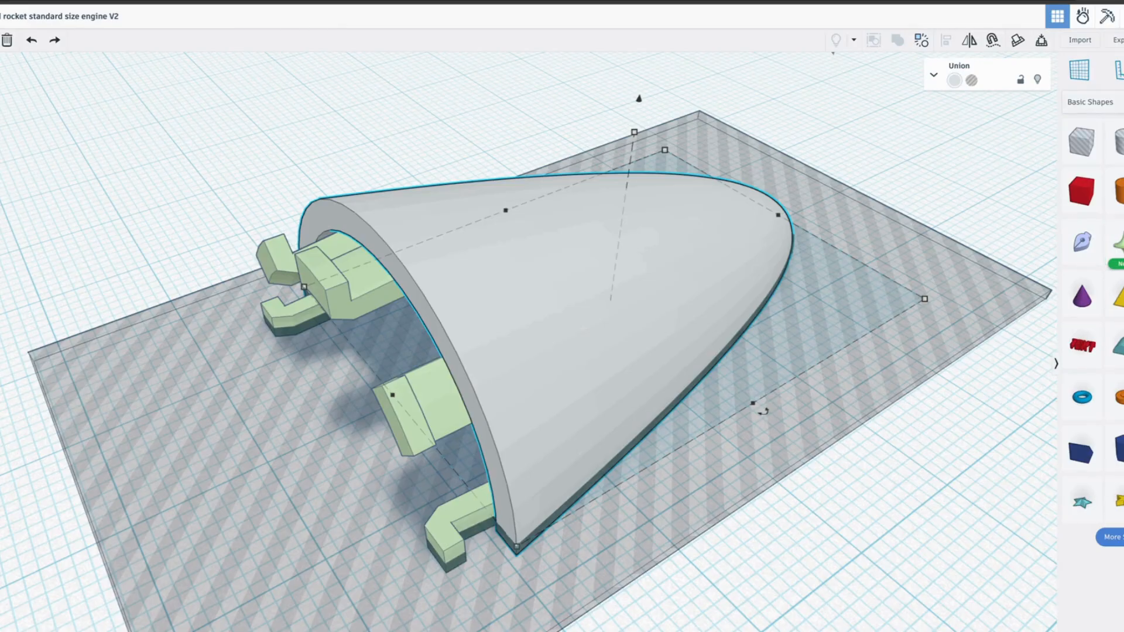
{"action": "left_click", "coordinate": [1121, 101]}
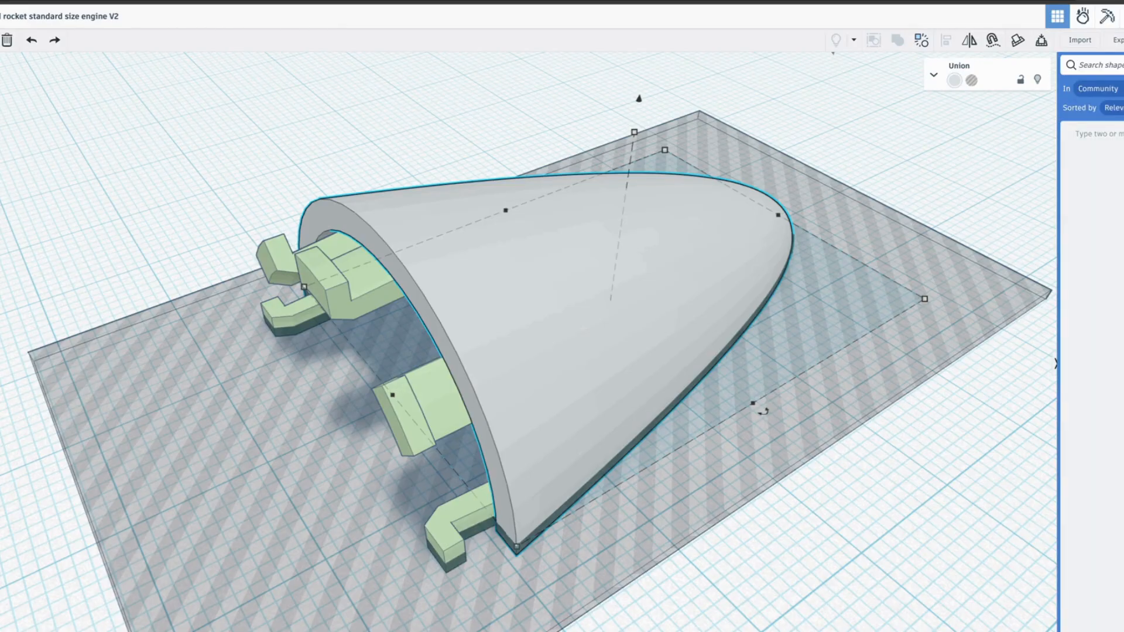
{"action": "type", "text": "con"}
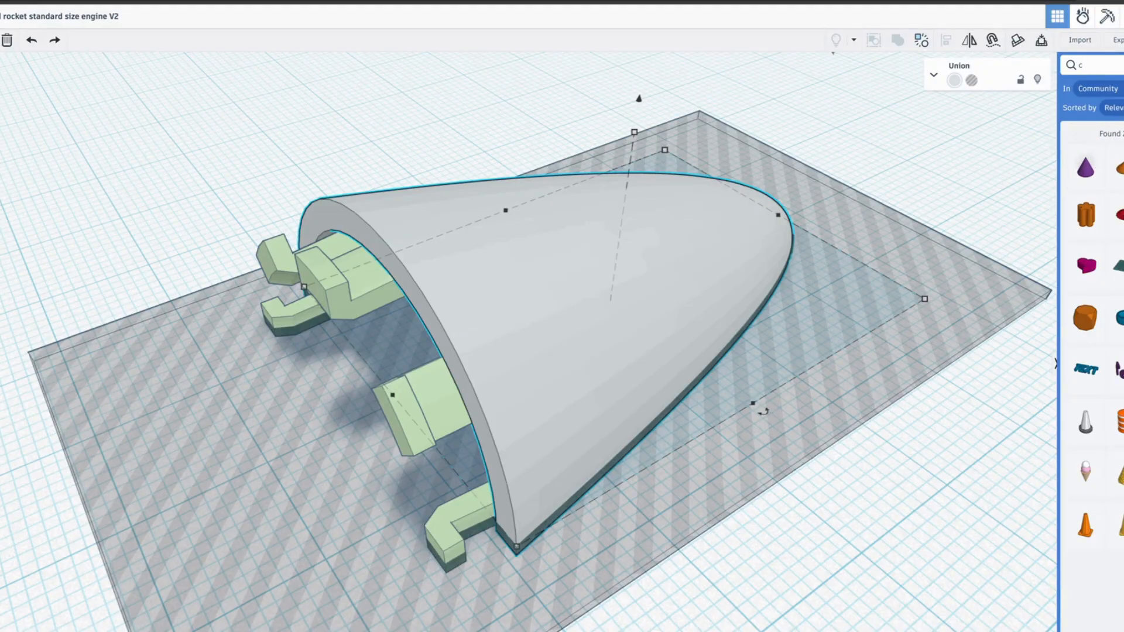
{"action": "key", "text": "BackSpace"}
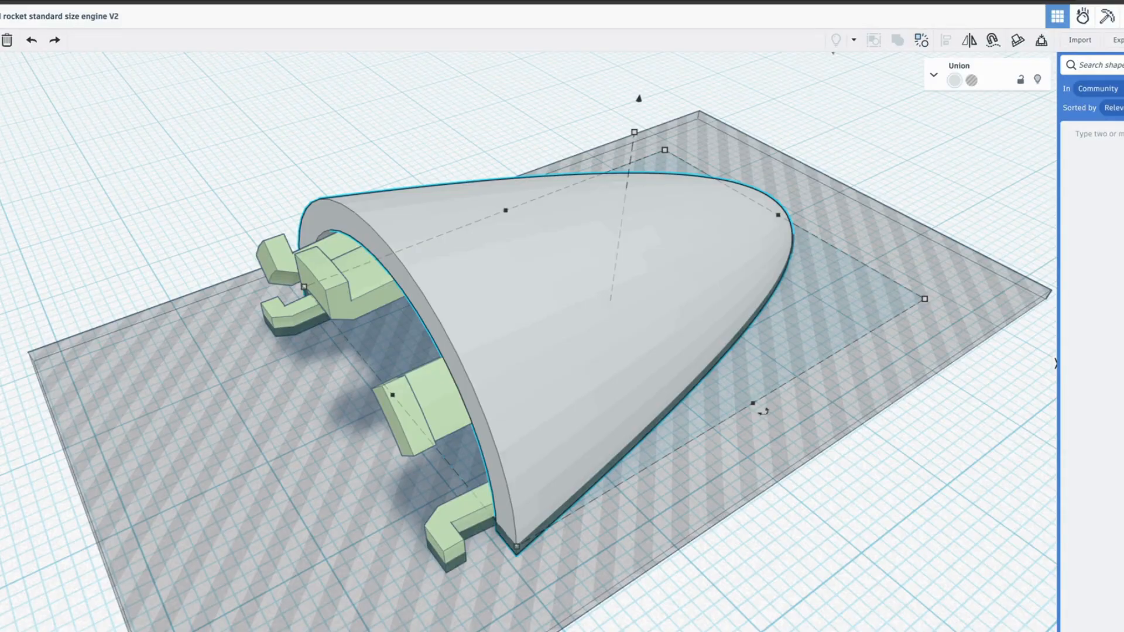
Step: Place a Paraboloid shape on the empty workplane beside the half nose cone
{"action": "key", "text": "Escape"}
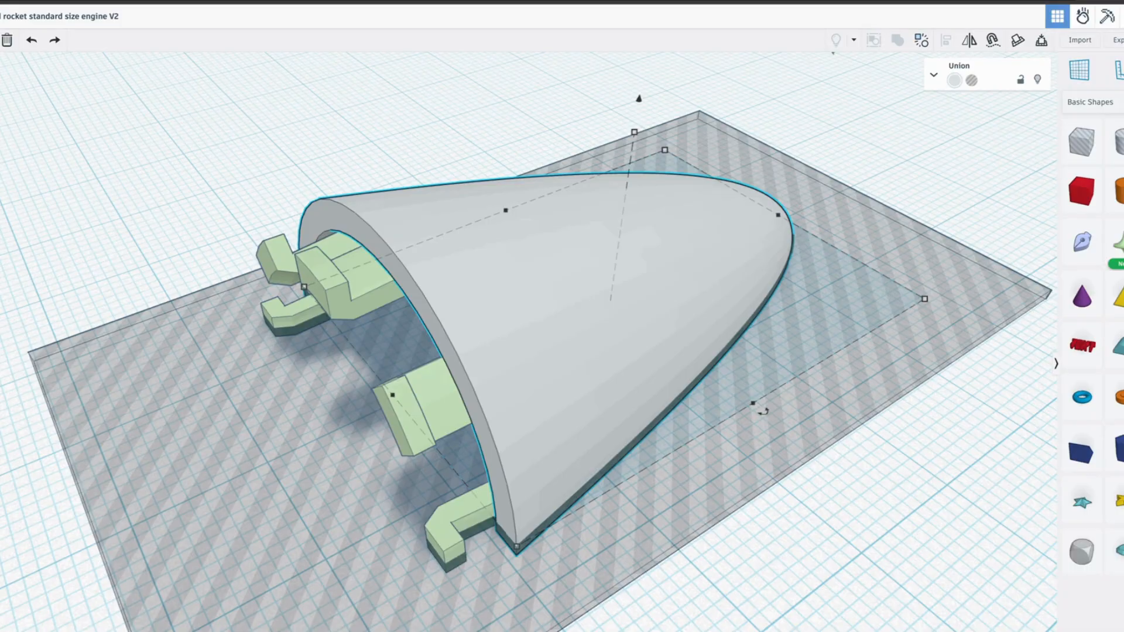
{"action": "left_click_drag", "start_coordinate": [1119, 550], "coordinate": [168, 131]}
{"action": "middle_click_drag", "start_coordinate": [201, 176], "coordinate": [464, 511]}
{"action": "scroll", "coordinate": [414, 440], "scroll_direction": "up", "scroll_amount": 5}
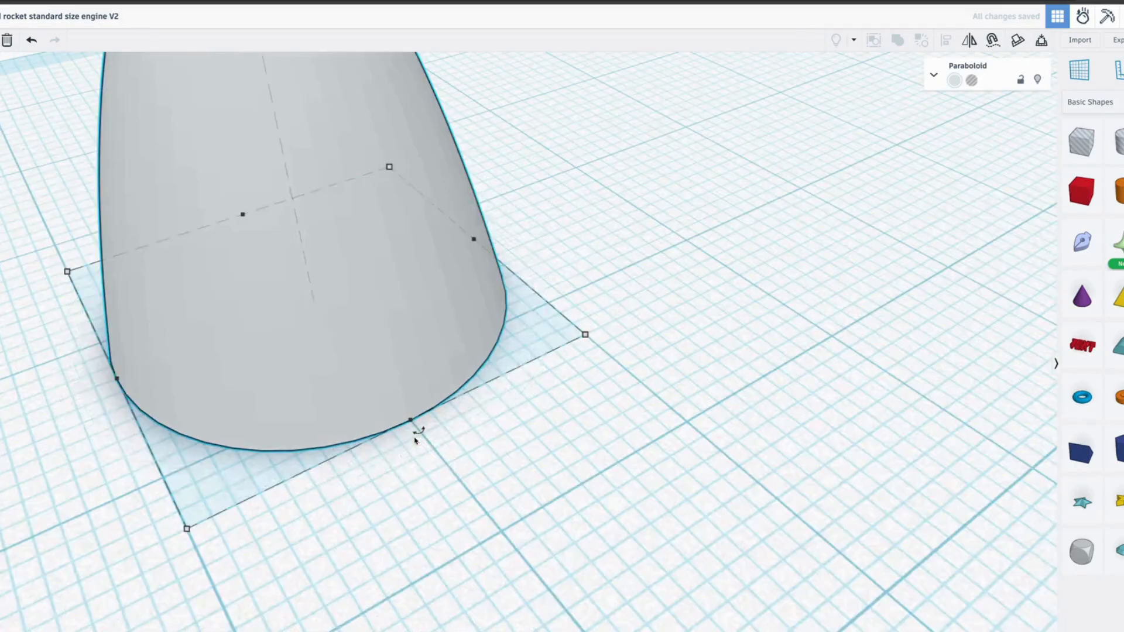
Step: Duplicate the paraboloid in place and scale one copy up uniformly to a height of 22 mm
{"action": "left_click", "coordinate": [605, 406]}
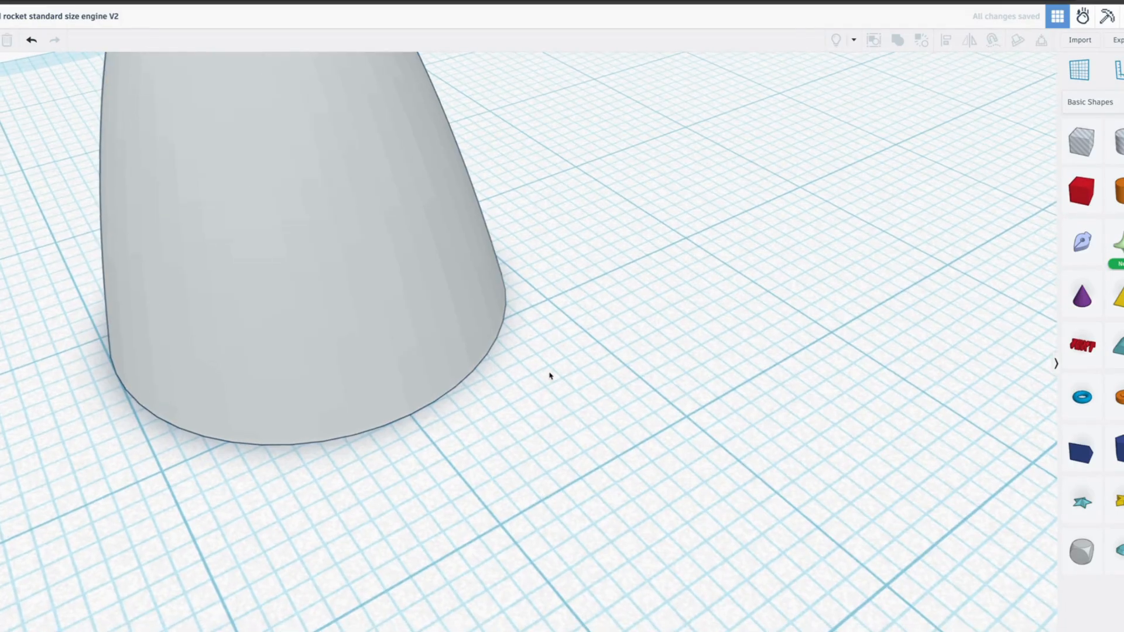
{"action": "left_click", "coordinate": [437, 327]}
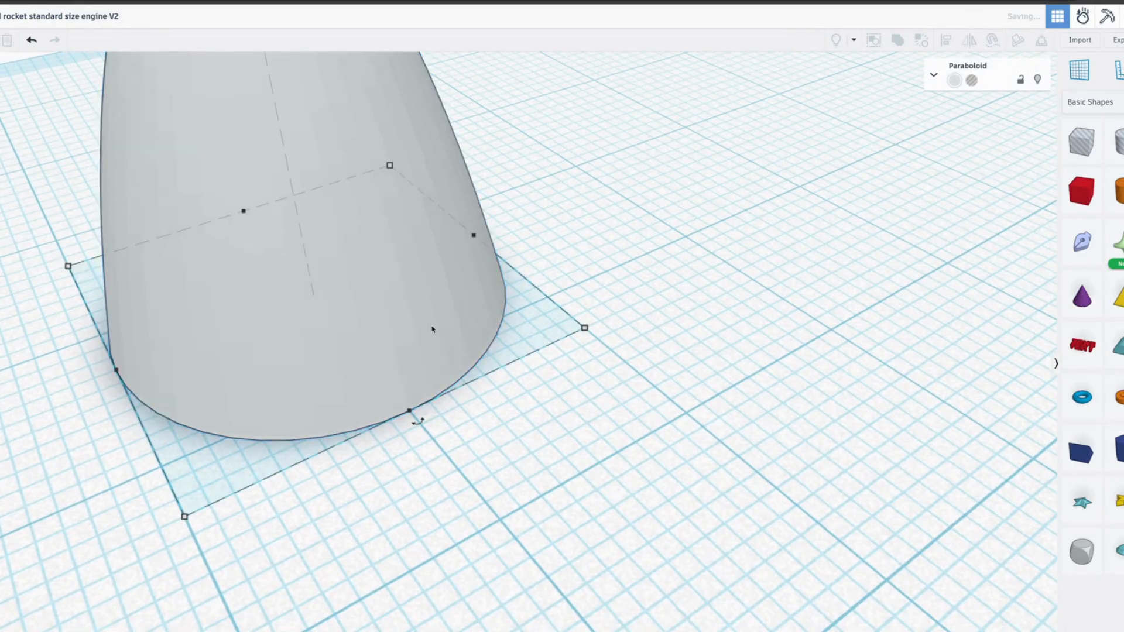
{"action": "scroll", "coordinate": [433, 325], "scroll_direction": "down", "scroll_amount": 6}
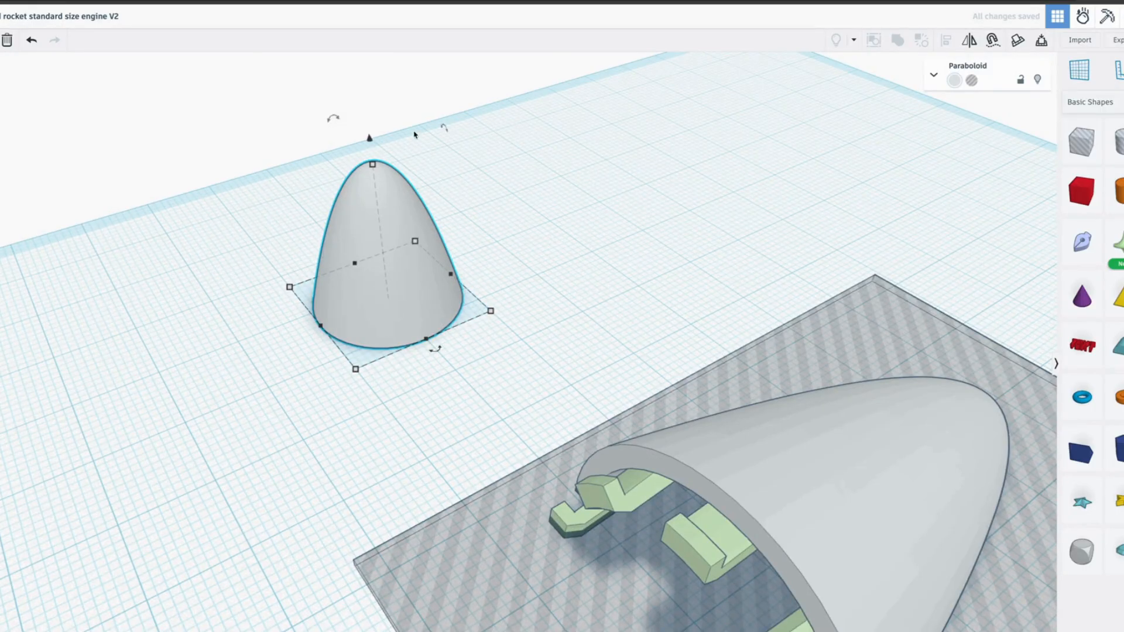
{"action": "left_click_drag", "start_coordinate": [372, 164], "coordinate": [369, 146]}
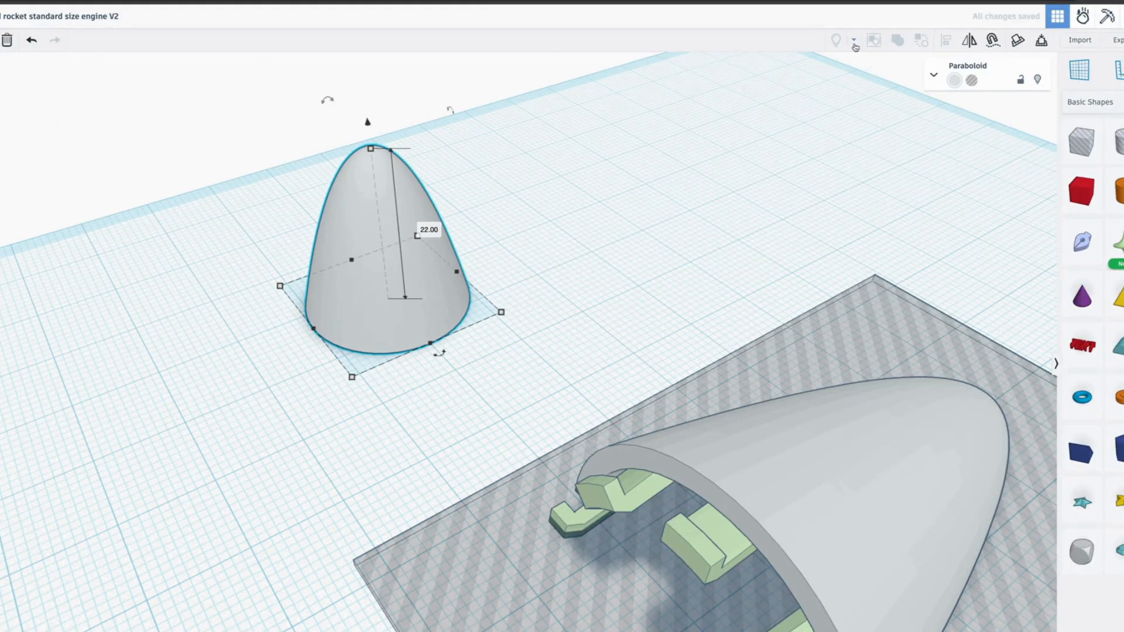
Step: Turn the smaller paraboloid into a hole by temporarily hiding the larger one, and group both into a hollow cone
{"action": "left_click", "coordinate": [1037, 80]}
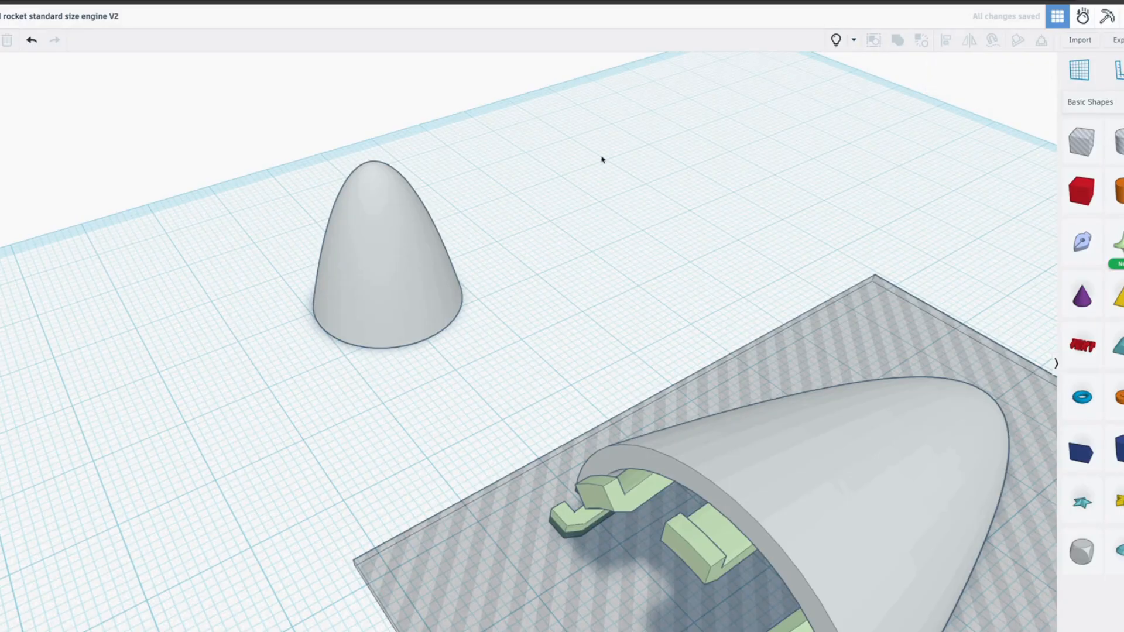
{"action": "left_click", "coordinate": [419, 270]}
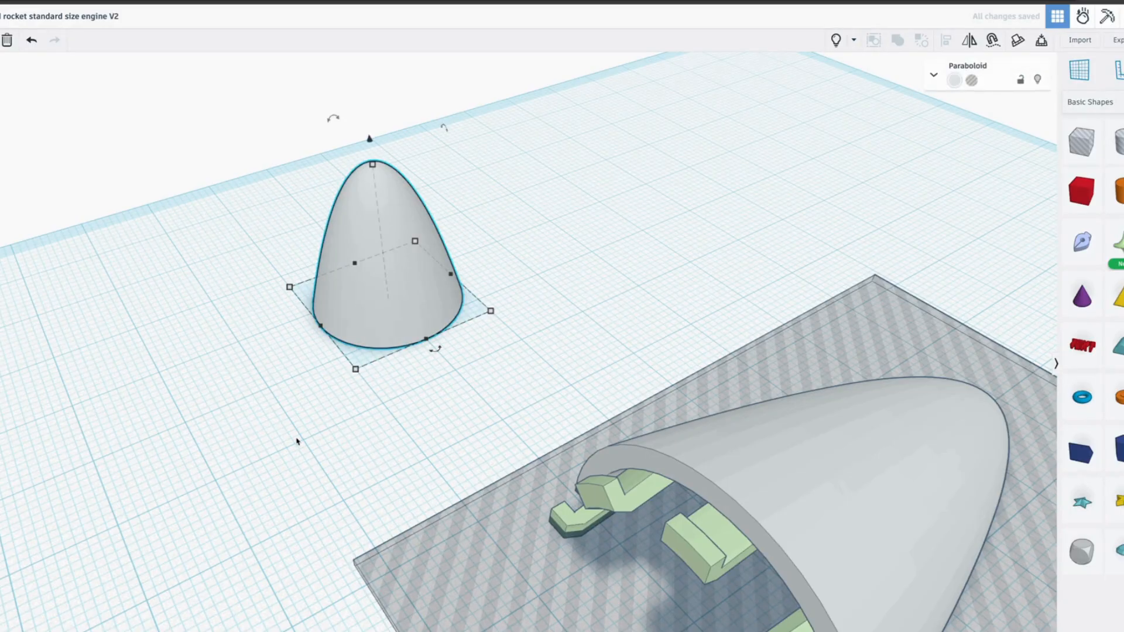
{"action": "left_click", "coordinate": [971, 80]}
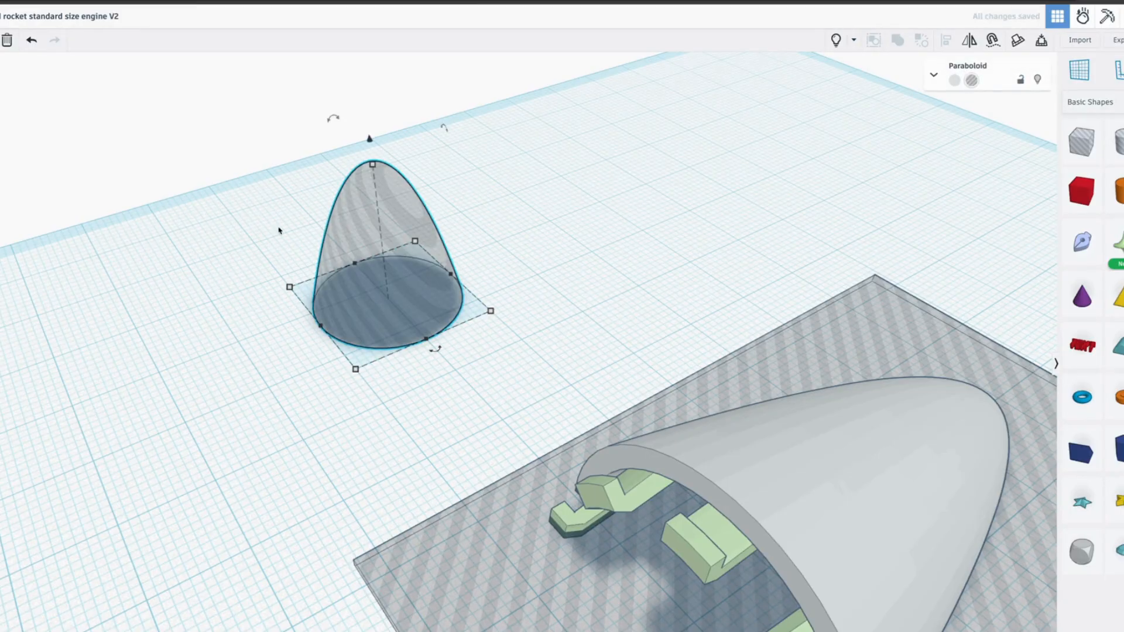
{"action": "left_click", "coordinate": [836, 40]}
{"action": "left_click_drag", "start_coordinate": [524, 169], "coordinate": [301, 321]}
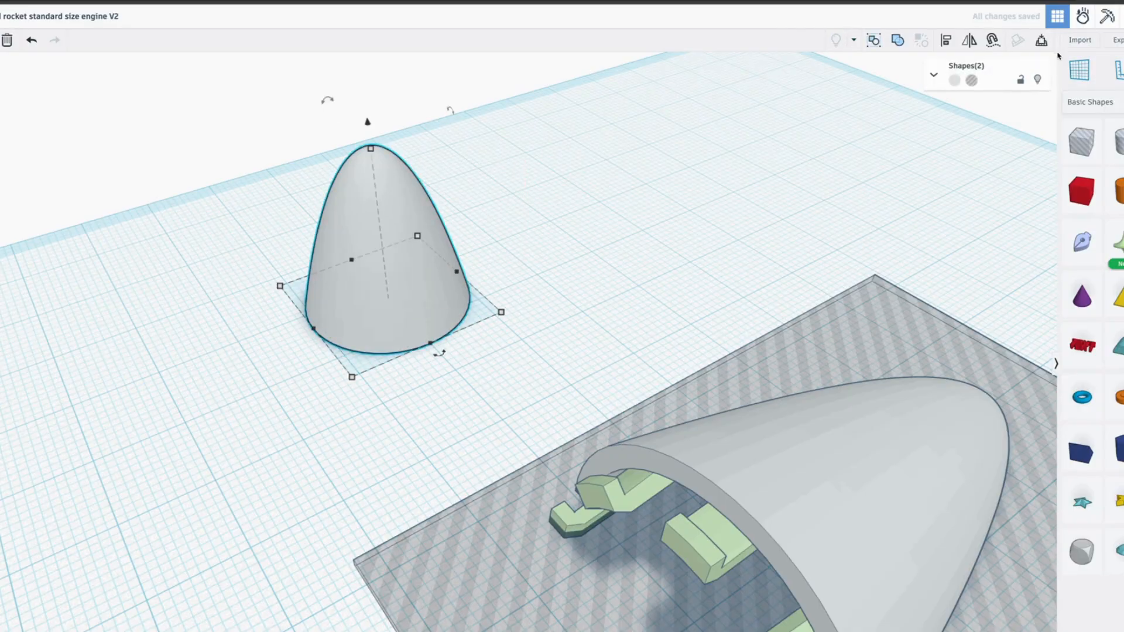
{"action": "left_click", "coordinate": [895, 43]}
Step: Inspect the hollow underside of the grouped paraboloid cone and delete that cone from the workplane
{"action": "right_click_drag", "start_coordinate": [570, 269], "coordinate": [696, 76]}
{"action": "right_click_drag", "start_coordinate": [306, 391], "coordinate": [426, 311]}
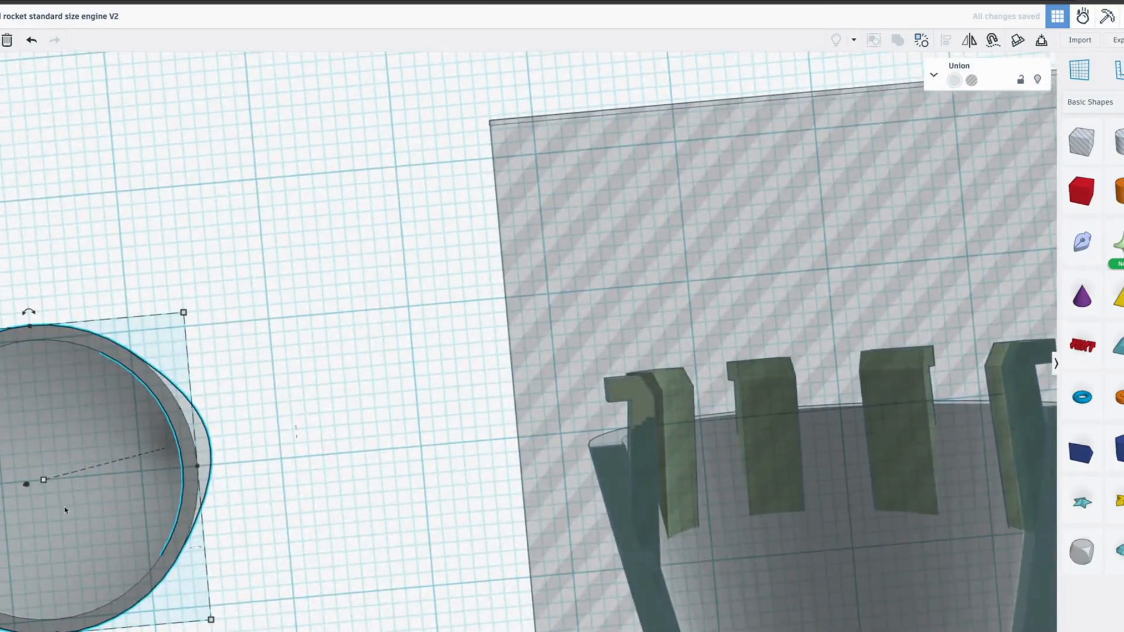
{"action": "middle_click_drag", "start_coordinate": [205, 433], "coordinate": [279, 442]}
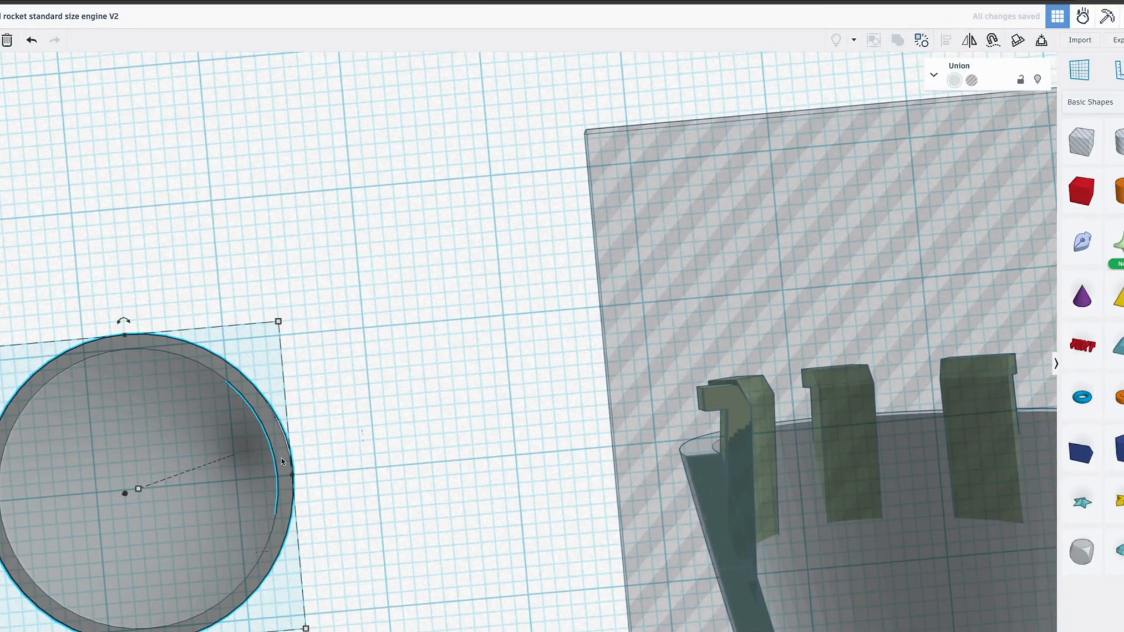
{"action": "right_click_drag", "start_coordinate": [306, 446], "coordinate": [258, 631]}
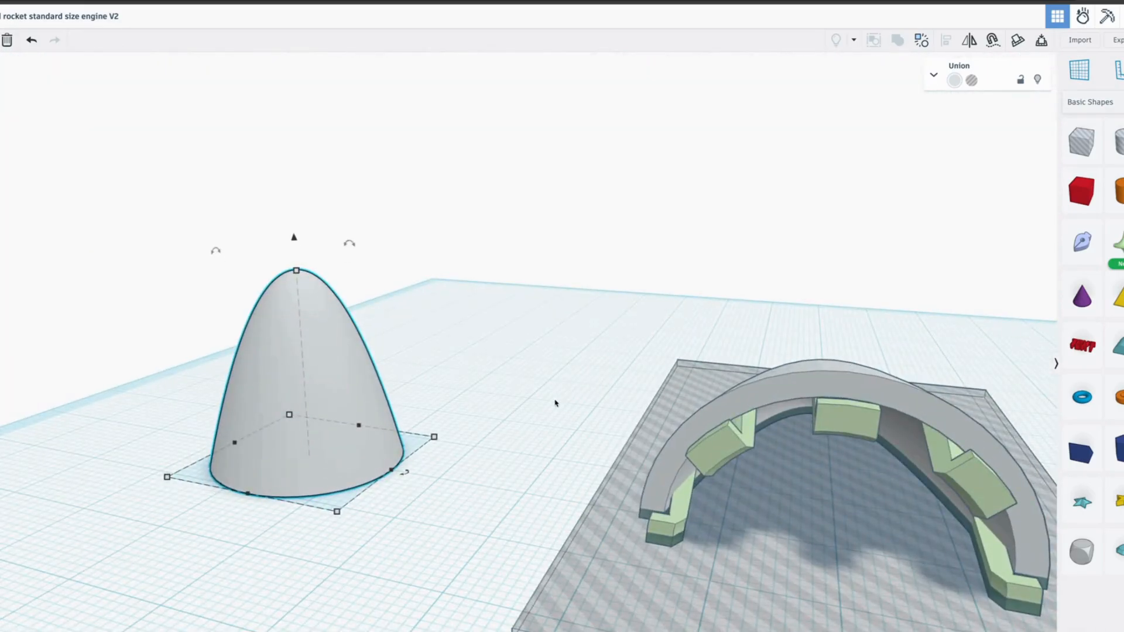
{"action": "right_click_drag", "start_coordinate": [679, 393], "coordinate": [742, 421]}
{"action": "left_click", "coordinate": [714, 284]}
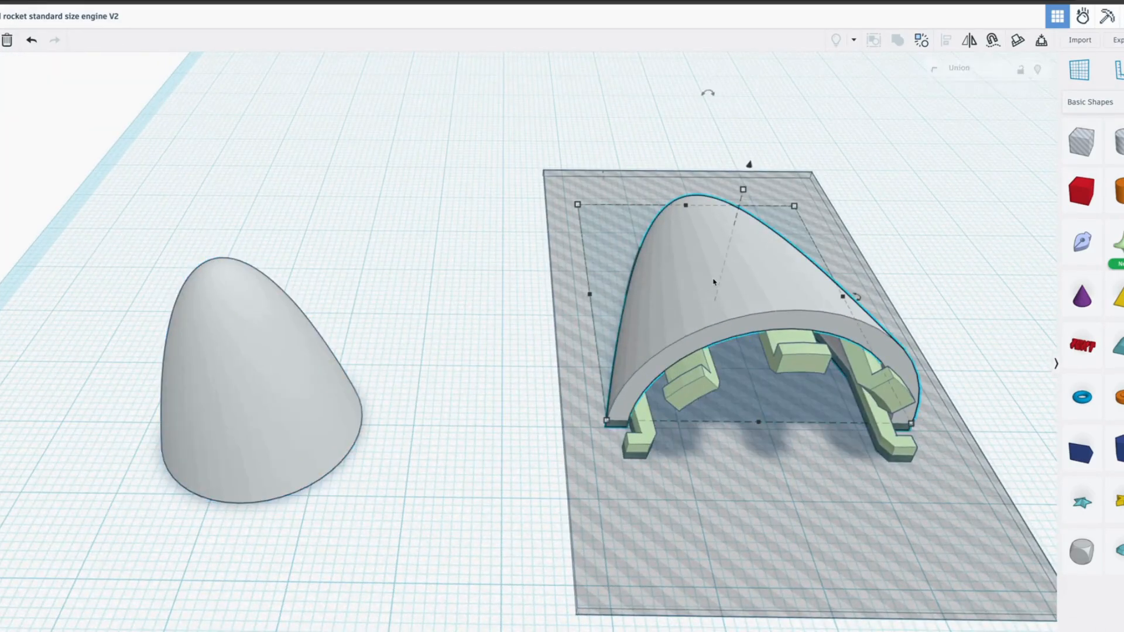
{"action": "left_click_drag", "start_coordinate": [359, 254], "coordinate": [205, 453]}
{"action": "key", "text": "Delete"}
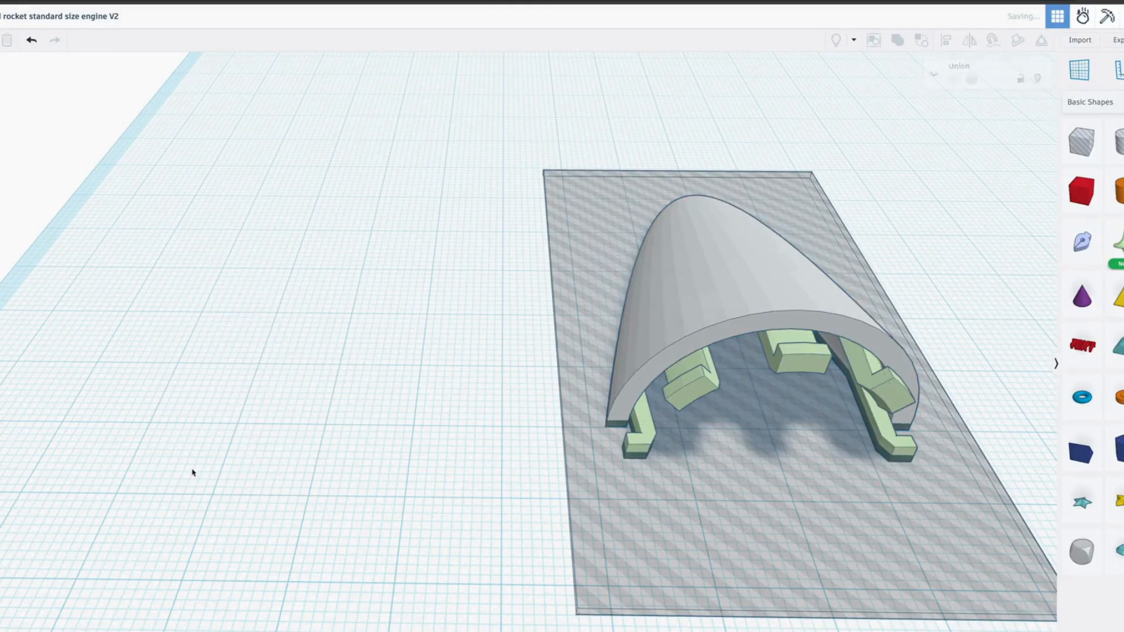
Step: Duplicate the green clip set out of the nose cone onto the empty workplane area beside it
{"action": "right_click_drag", "start_coordinate": [595, 449], "coordinate": [385, 473]}
{"action": "left_click", "coordinate": [718, 423]}
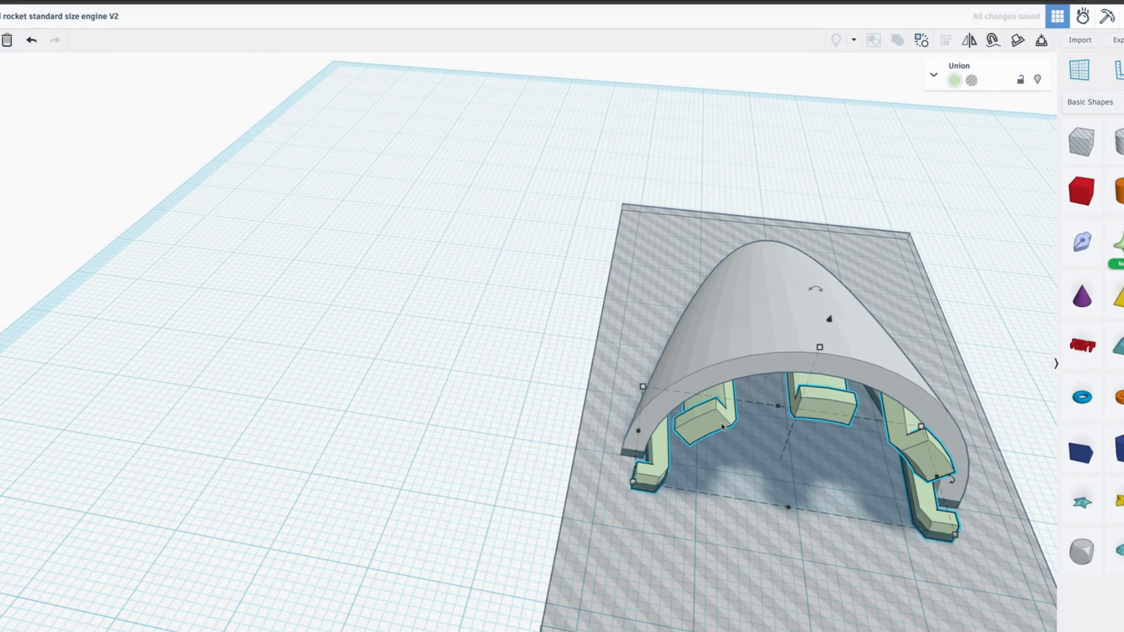
{"action": "left_click_drag", "start_coordinate": [722, 426], "coordinate": [182, 273]}
{"action": "left_click", "coordinate": [379, 266]}
{"action": "right_click_drag", "start_coordinate": [379, 265], "coordinate": [293, 301]}
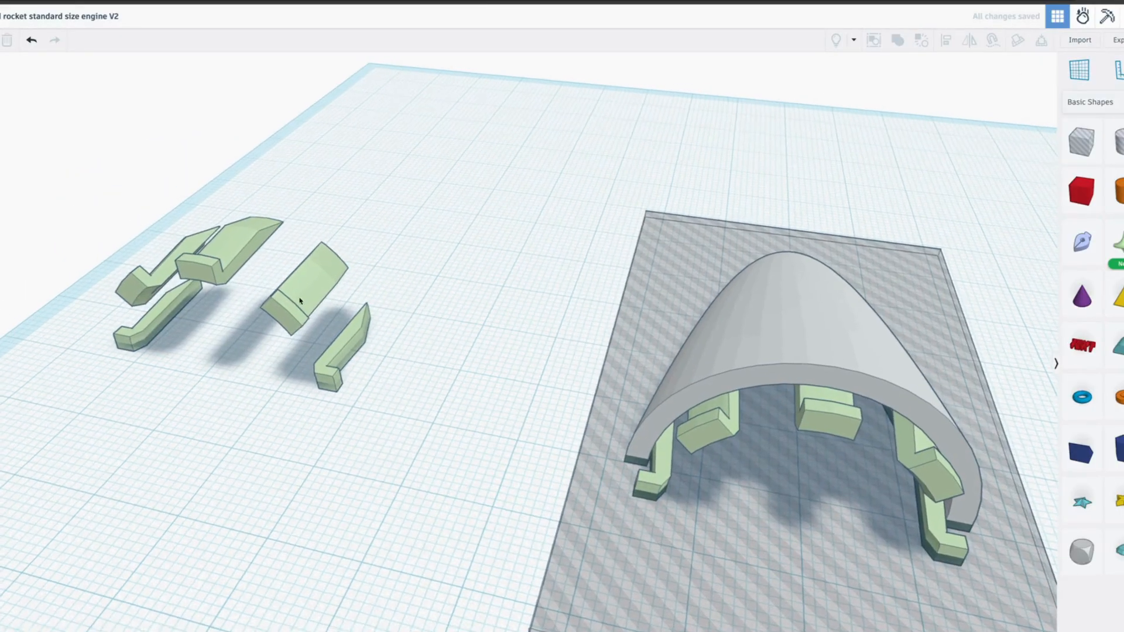
{"action": "middle_click_drag", "start_coordinate": [300, 300], "coordinate": [454, 356]}
Step: Ungroup the duplicated clip set two levels, down to the separate clips and their hole boxes
{"action": "left_click", "coordinate": [454, 356]}
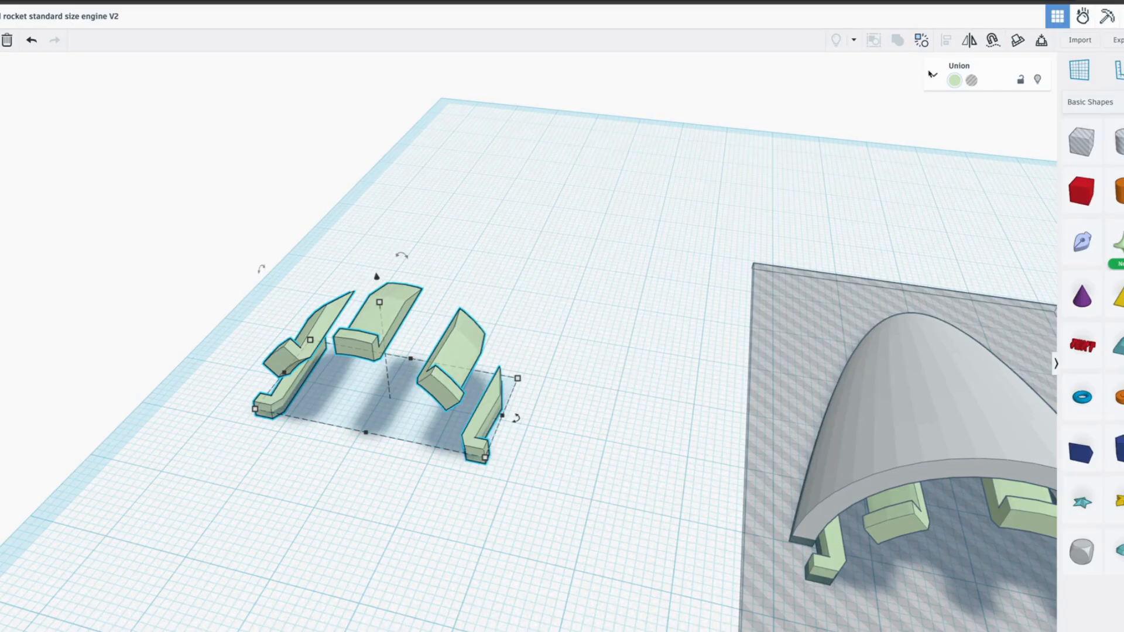
{"action": "left_click", "coordinate": [925, 40]}
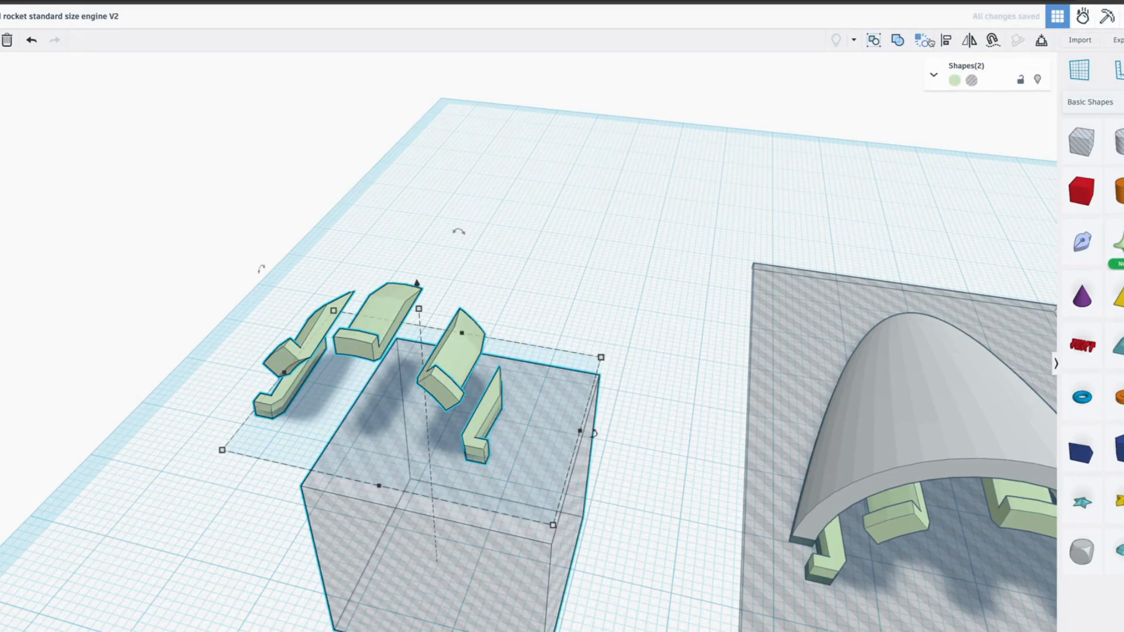
{"action": "left_click", "coordinate": [927, 41]}
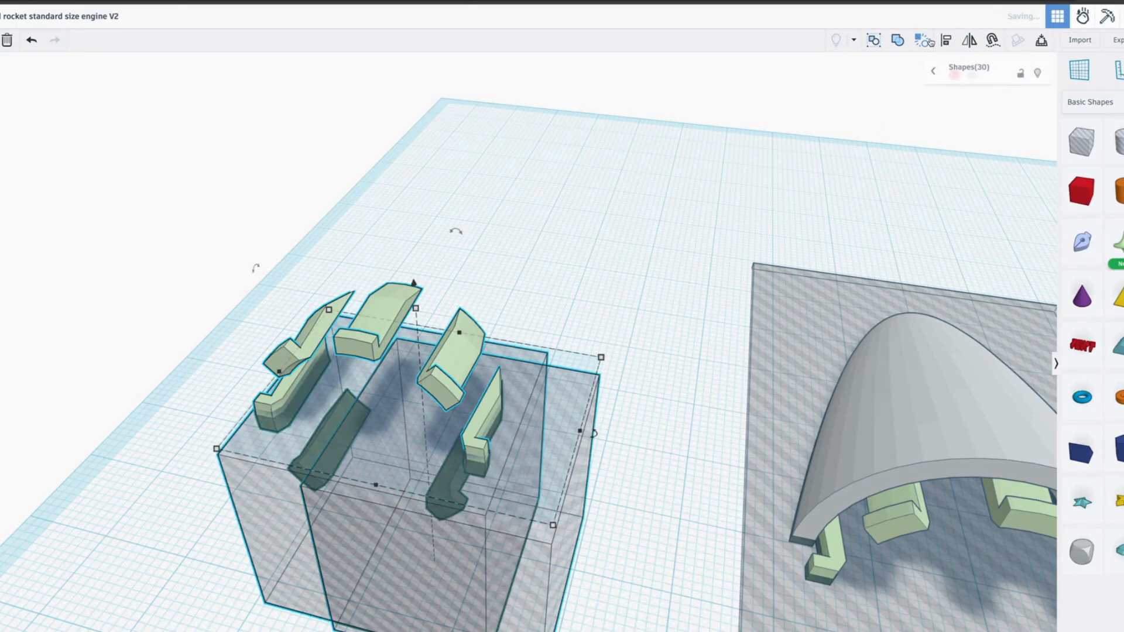
Step: Ungroup the clips further into all their construction shapes, group everything together, and undo back to the separate clips
{"action": "left_click", "coordinate": [927, 41]}
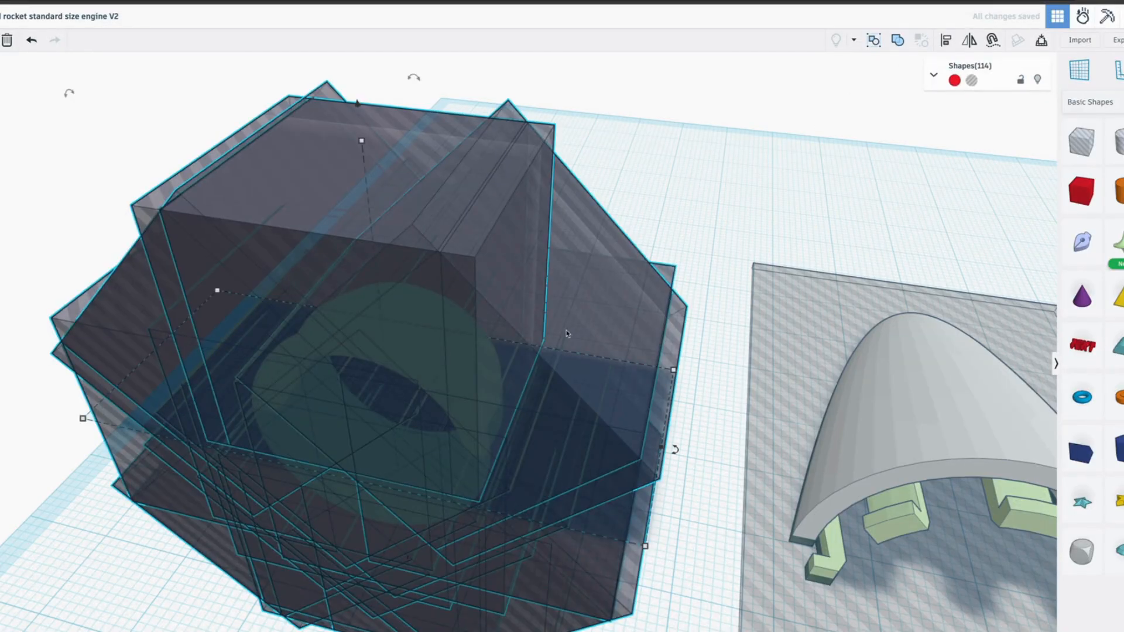
{"action": "right_click_drag", "start_coordinate": [569, 334], "coordinate": [12, 328]}
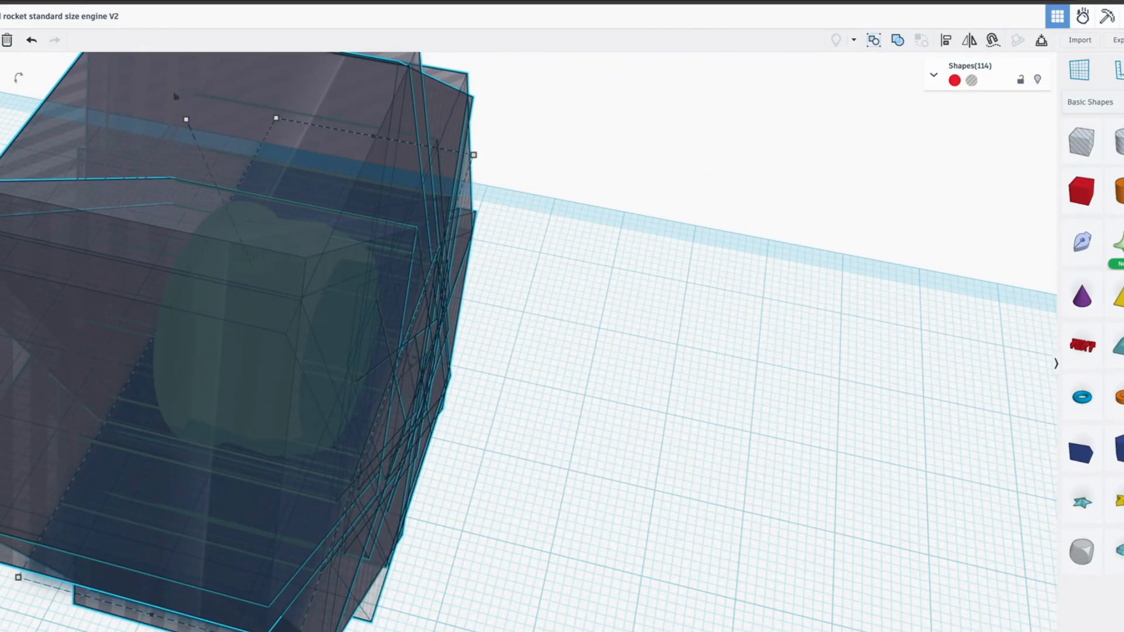
{"action": "left_click", "coordinate": [897, 40]}
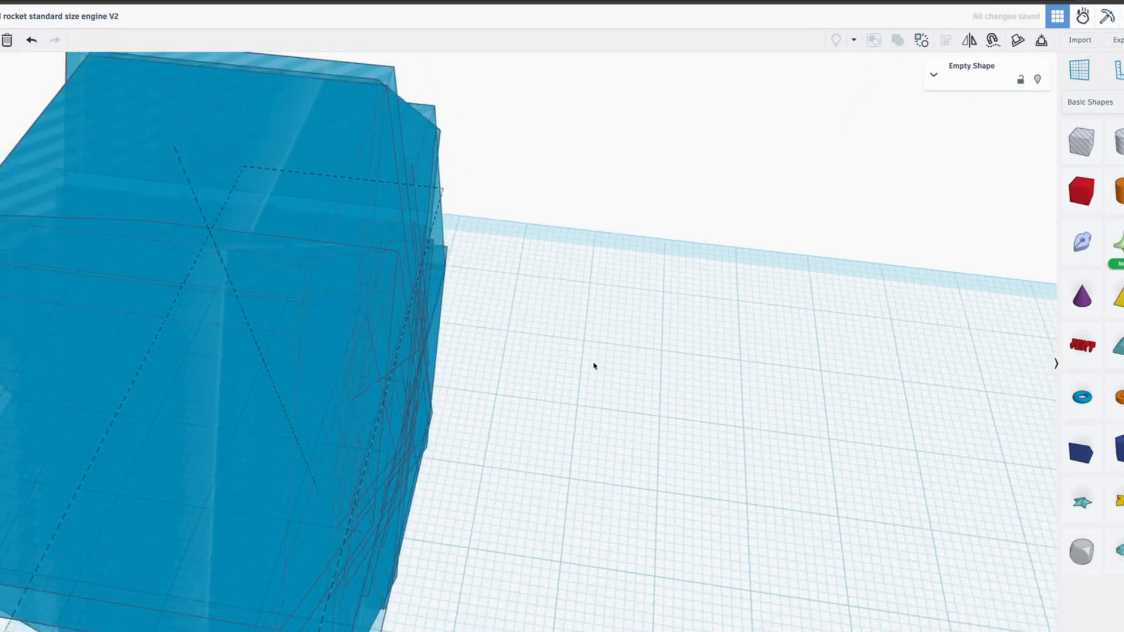
{"action": "right_click_drag", "start_coordinate": [594, 366], "coordinate": [714, 334]}
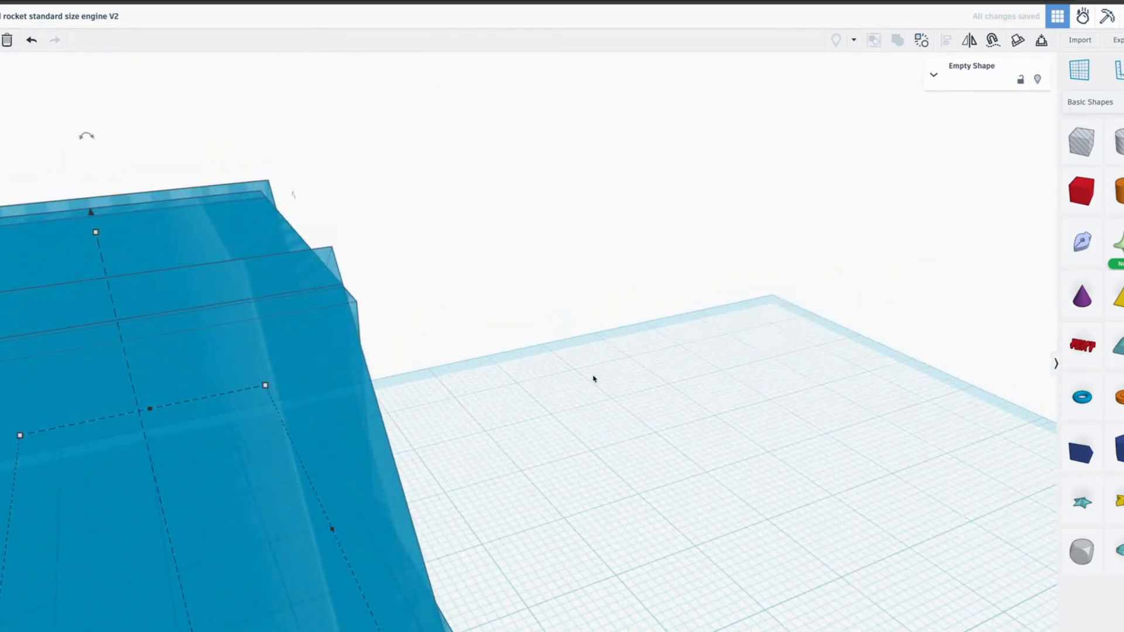
{"action": "middle_click_drag", "start_coordinate": [507, 431], "coordinate": [1054, 311]}
{"action": "middle_click_drag", "start_coordinate": [502, 409], "coordinate": [885, 357]}
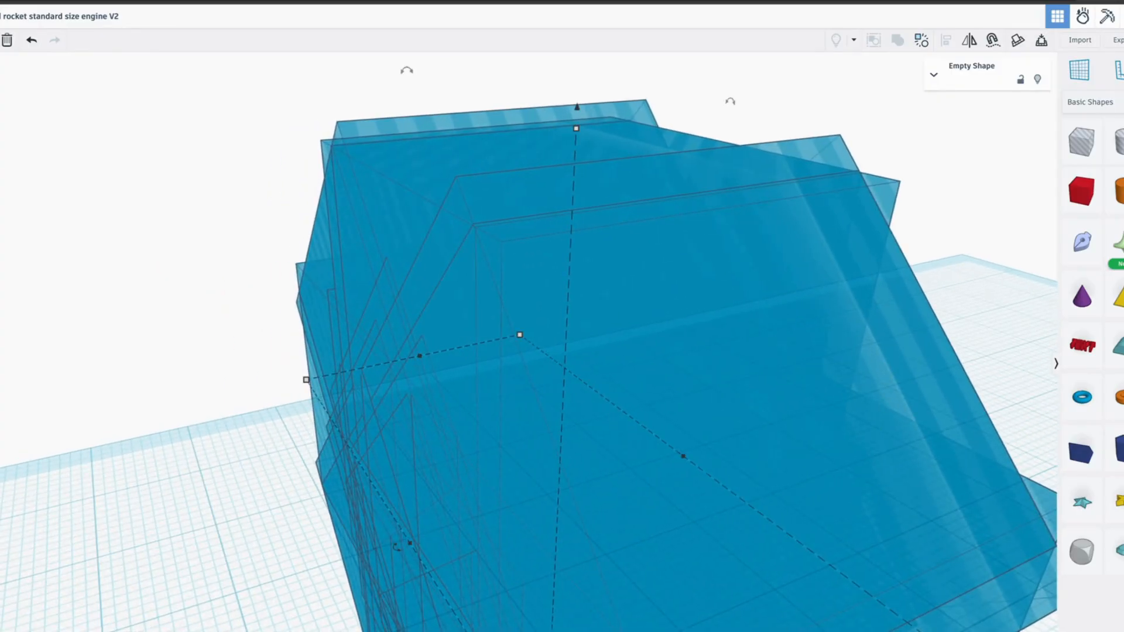
{"action": "key", "text": "ctrl+z"}
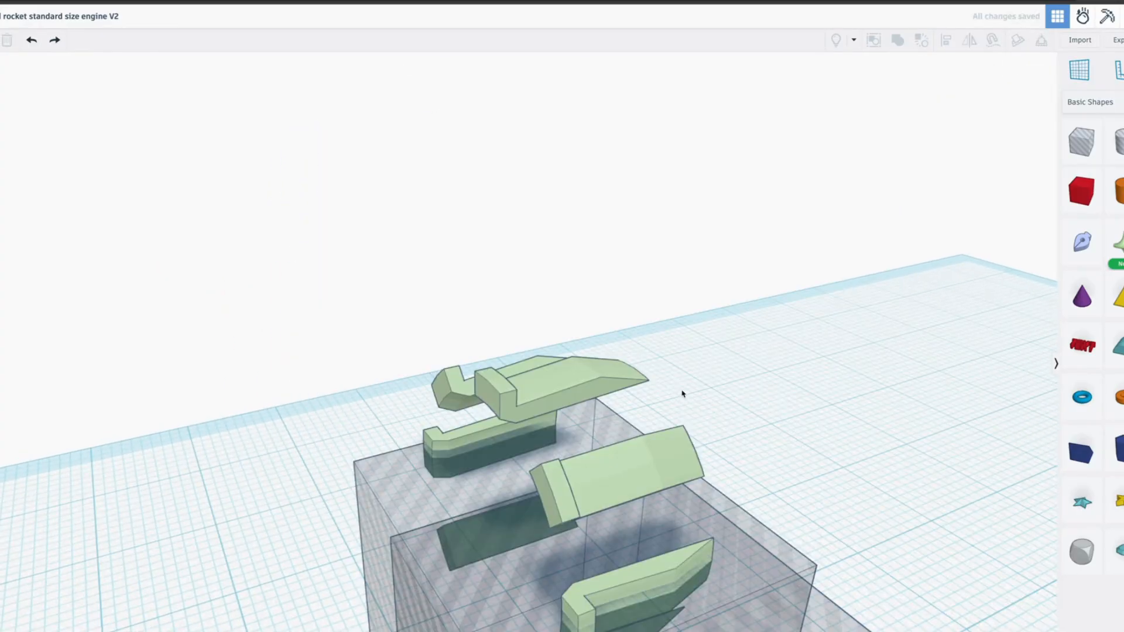
Step: Duplicate one upper clip about 44 mm away from the set and delete the remaining duplicated clips and hole boxes
{"action": "right_click_drag", "start_coordinate": [681, 393], "coordinate": [1003, 298]}
{"action": "right_click_drag", "start_coordinate": [587, 536], "coordinate": [594, 565]}
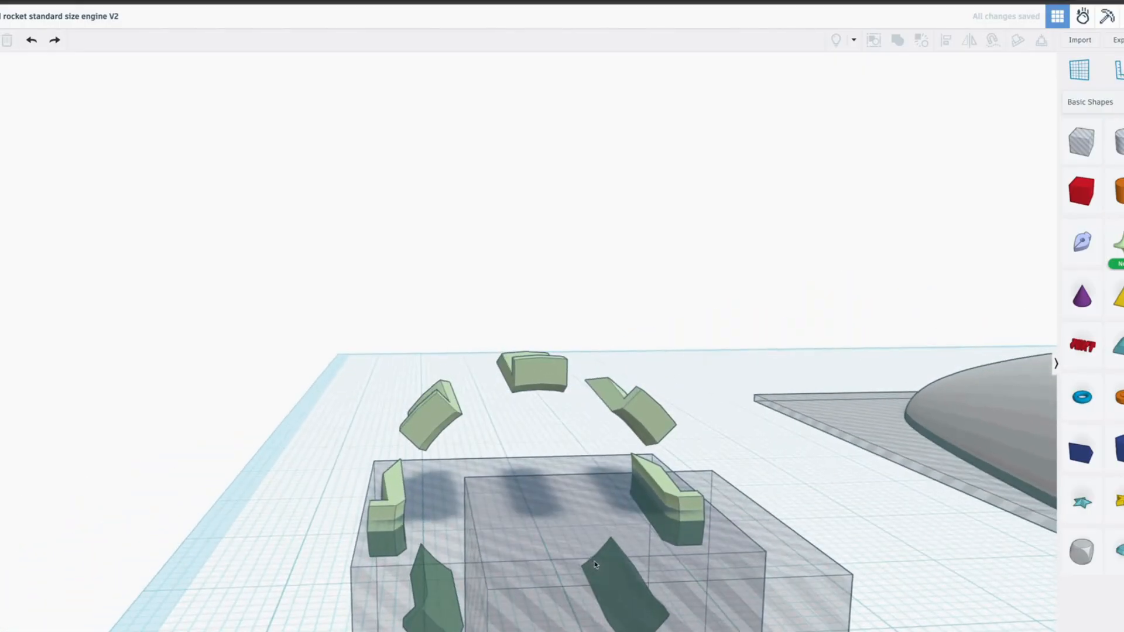
{"action": "left_click", "coordinate": [638, 415]}
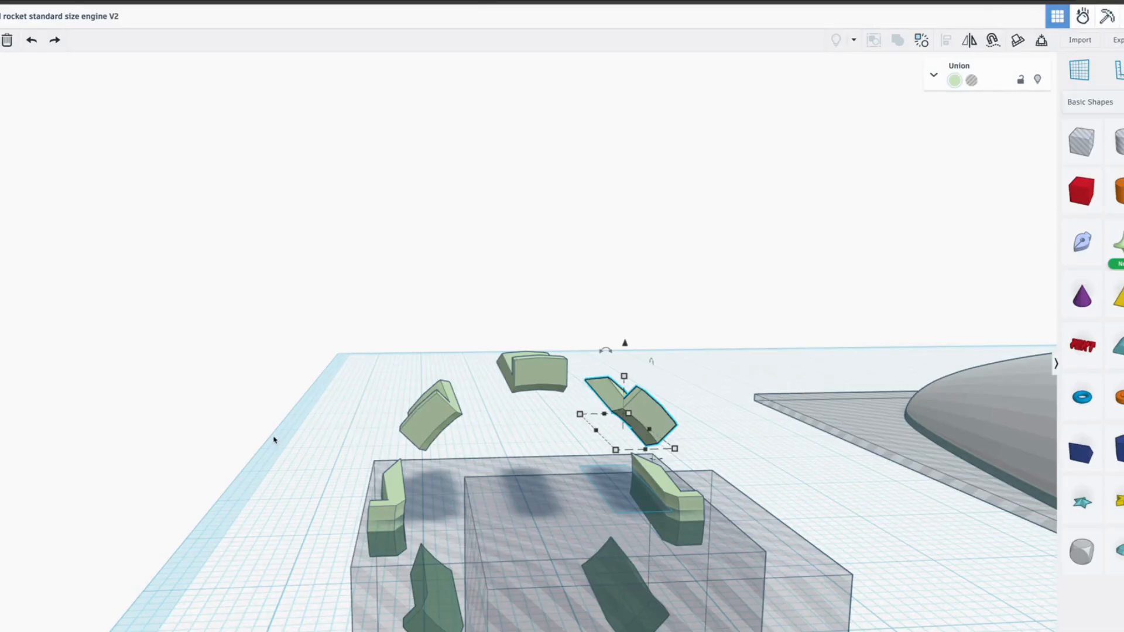
{"action": "right_click_drag", "start_coordinate": [289, 302], "coordinate": [486, 509]}
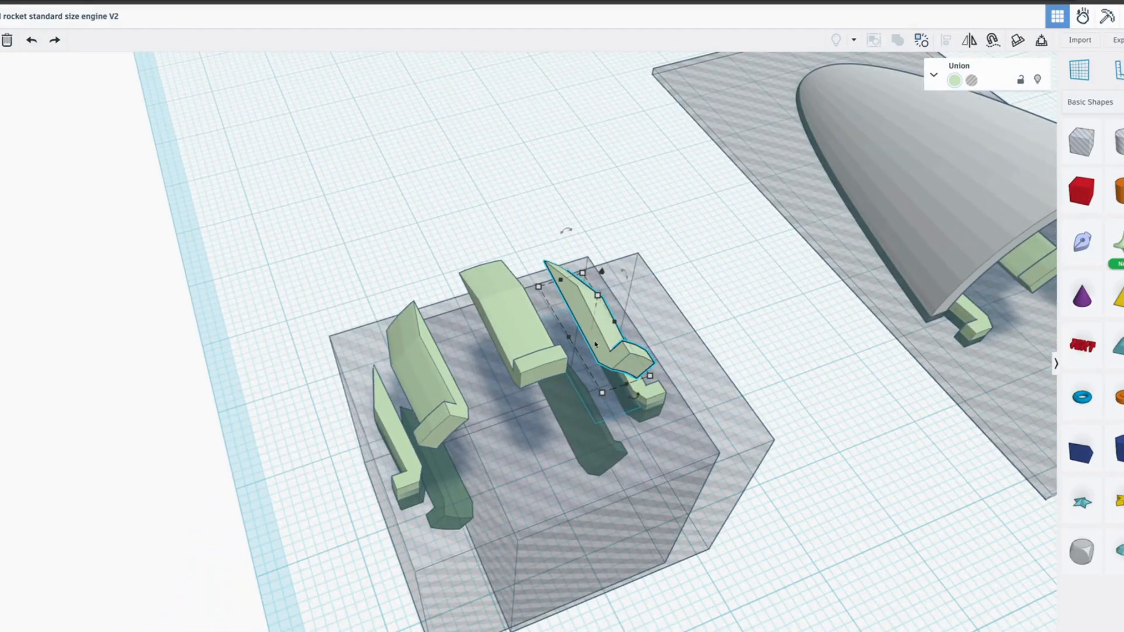
{"action": "left_click_drag", "start_coordinate": [577, 304], "coordinate": [425, 104], "text": "alt"}
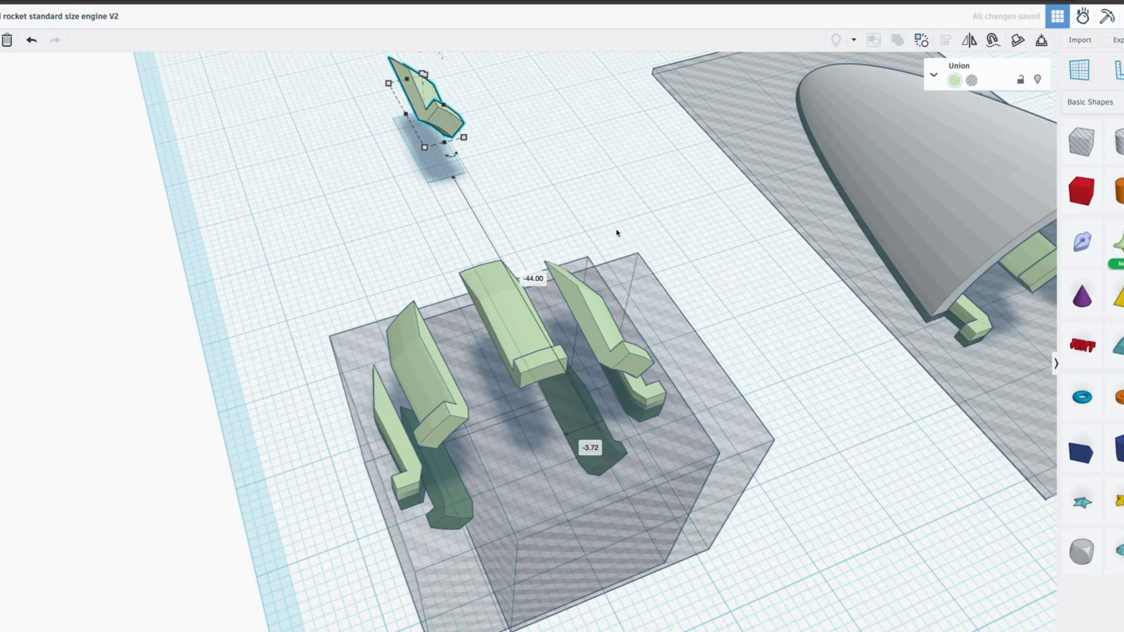
{"action": "left_click_drag", "start_coordinate": [616, 233], "coordinate": [366, 529]}
{"action": "key", "text": "Delete"}
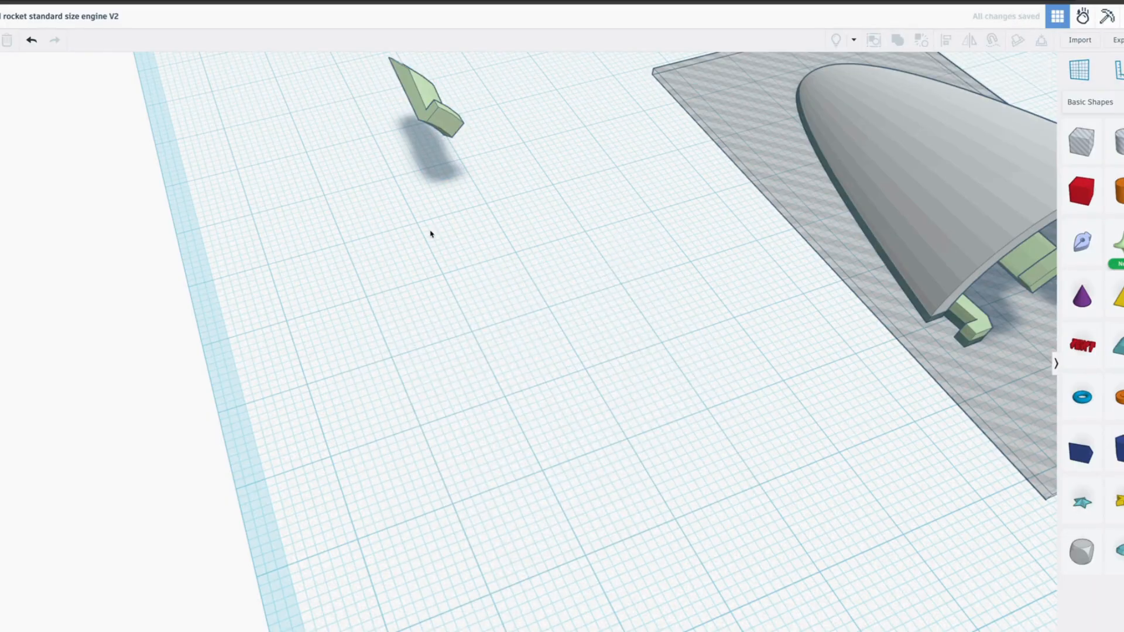
Step: Rotate the single clip 90° to stand upright and ungroup it into its ring and hole boxes
{"action": "middle_click_drag", "start_coordinate": [430, 234], "coordinate": [442, 319]}
{"action": "left_click", "coordinate": [403, 270]}
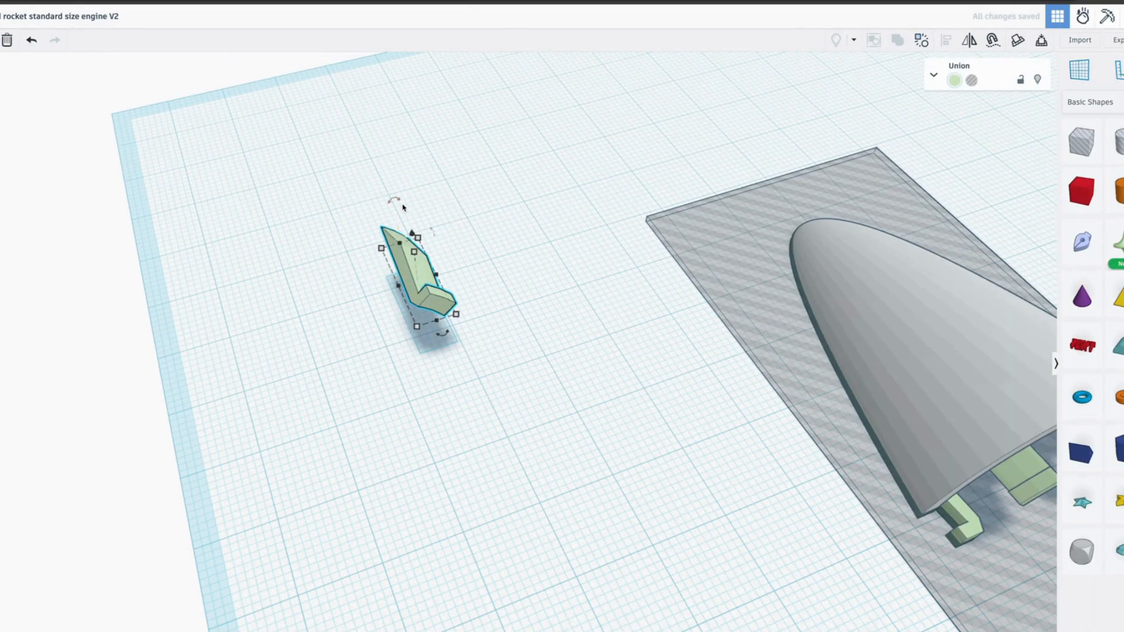
{"action": "left_click_drag", "start_coordinate": [427, 225], "coordinate": [453, 304]}
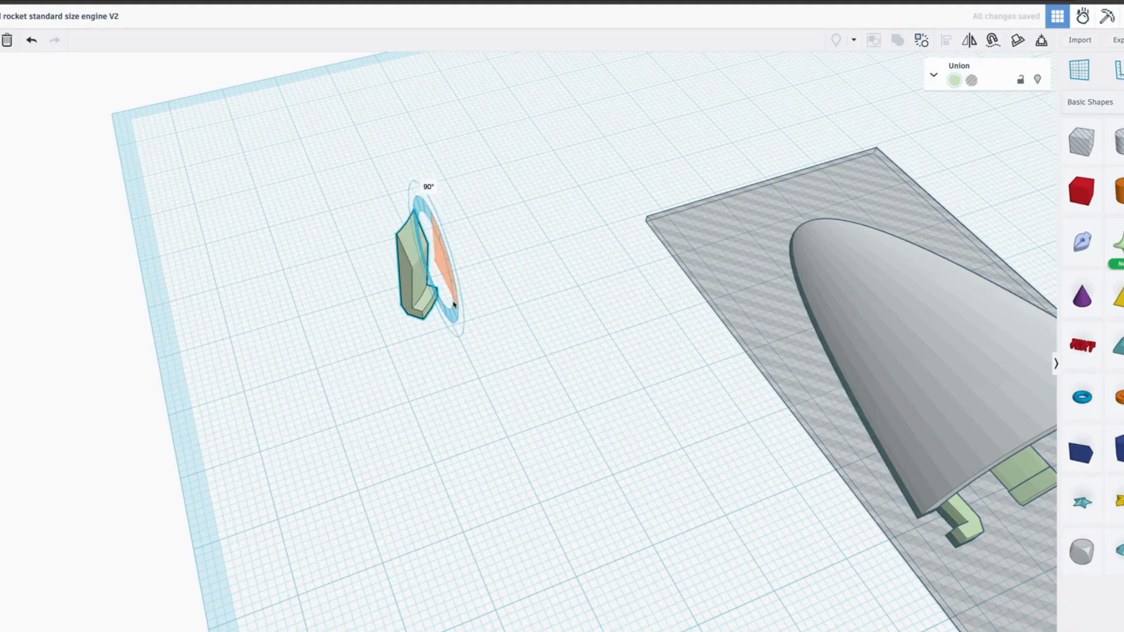
{"action": "right_click_drag", "start_coordinate": [453, 303], "coordinate": [778, 302]}
{"action": "middle_click_drag", "start_coordinate": [304, 483], "coordinate": [373, 445]}
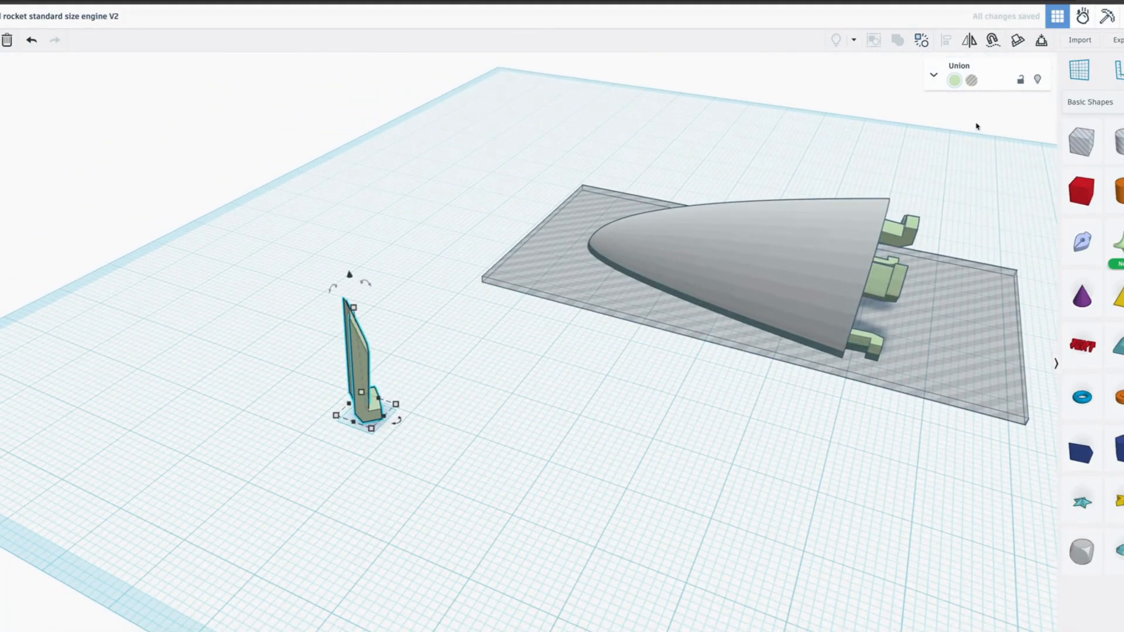
{"action": "left_click", "coordinate": [926, 46]}
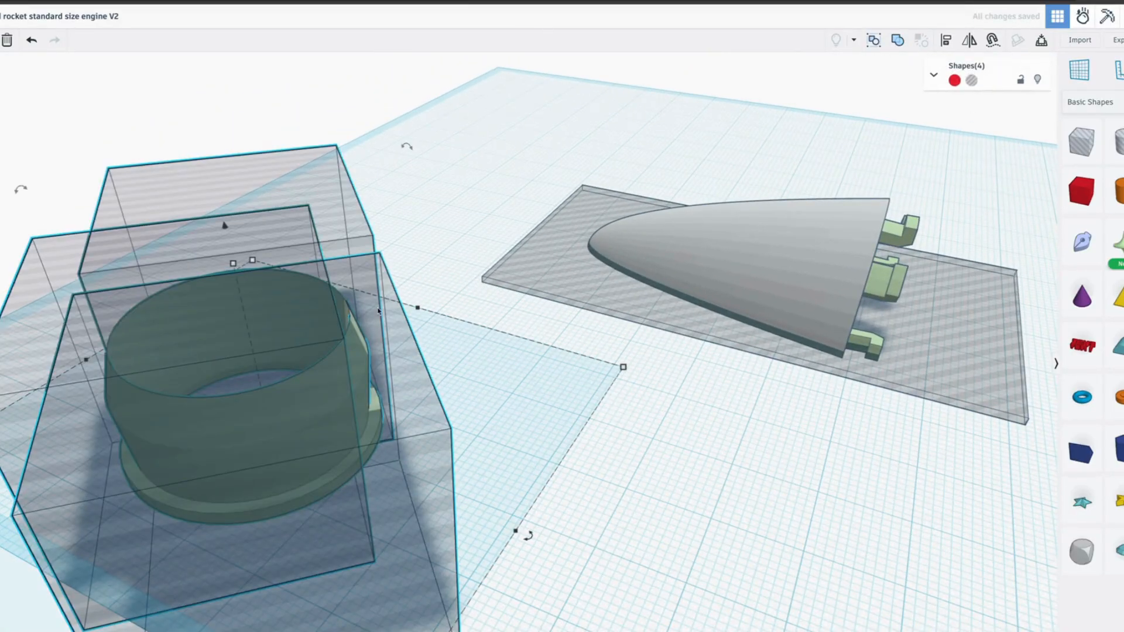
Step: Group the ring with its three hole boxes to cut a single clip, and undo back to the separate shapes
{"action": "right_click_drag", "start_coordinate": [378, 310], "coordinate": [151, 361]}
{"action": "middle_click_drag", "start_coordinate": [642, 257], "coordinate": [418, 436]}
{"action": "right_click_drag", "start_coordinate": [811, 124], "coordinate": [647, 127]}
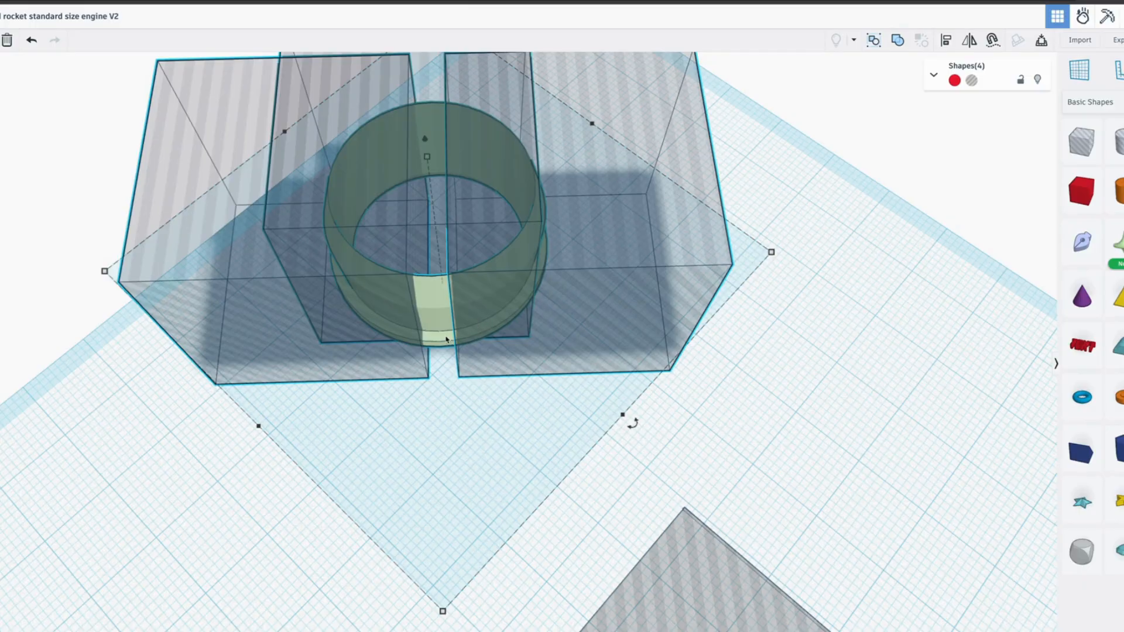
{"action": "key", "text": "ctrl+g"}
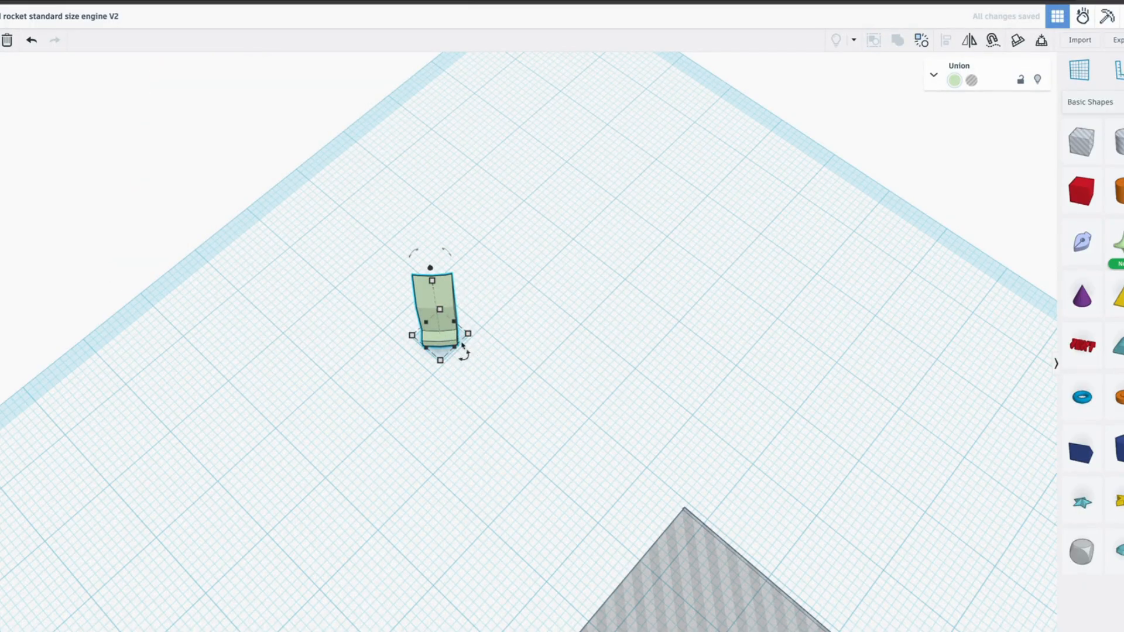
{"action": "left_click_drag", "start_coordinate": [464, 355], "coordinate": [468, 355]}
{"action": "key", "text": "ctrl+z"}
{"action": "key", "text": "ctrl+z"}
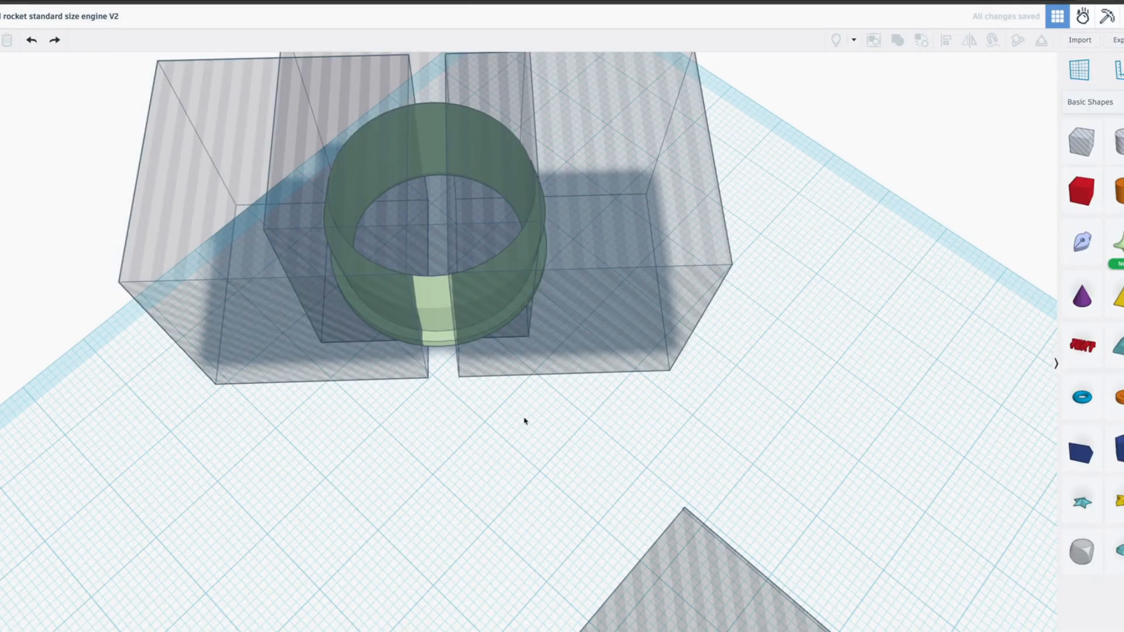
Step: Group a copy of the ring with the three hole boxes to cut one clip, keeping the full ring in place
{"action": "left_click_drag", "start_coordinate": [525, 420], "coordinate": [368, 286]}
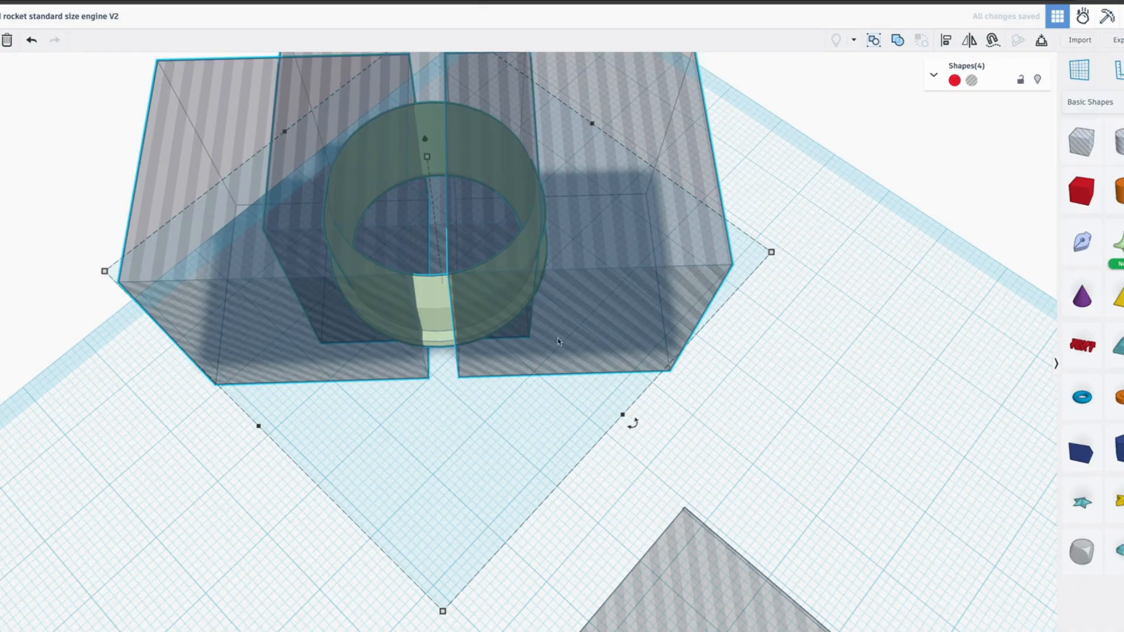
{"action": "left_click", "coordinate": [434, 299], "text": "shift"}
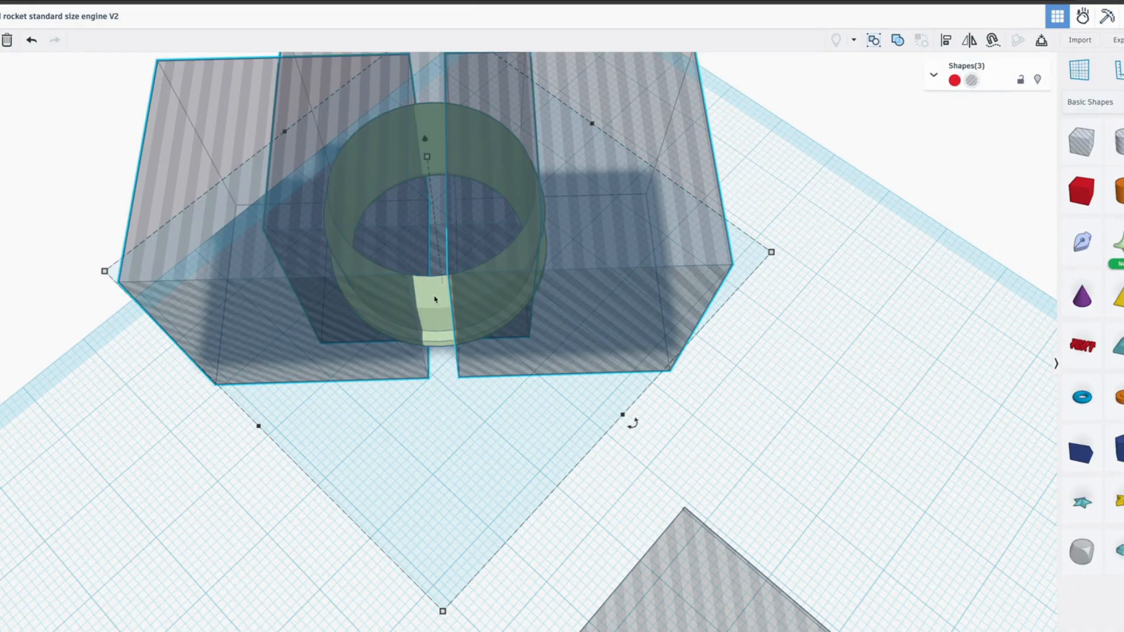
{"action": "key", "text": "Escape"}
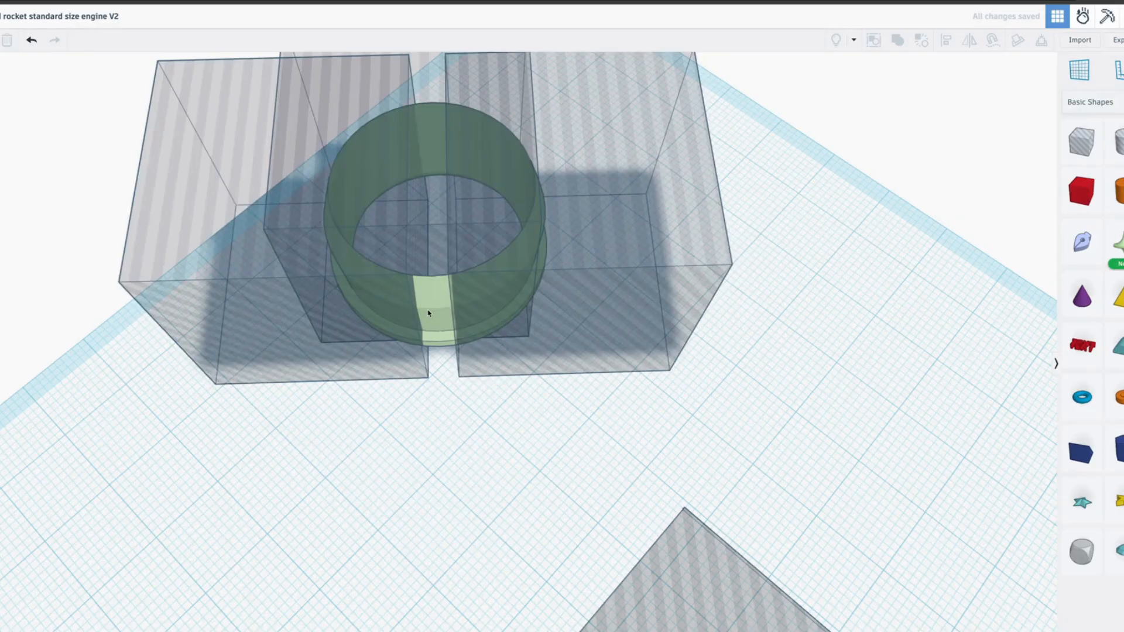
{"action": "left_click", "coordinate": [541, 314]}
{"action": "left_click", "coordinate": [387, 356], "text": "shift"}
{"action": "left_click", "coordinate": [434, 246], "text": "shift"}
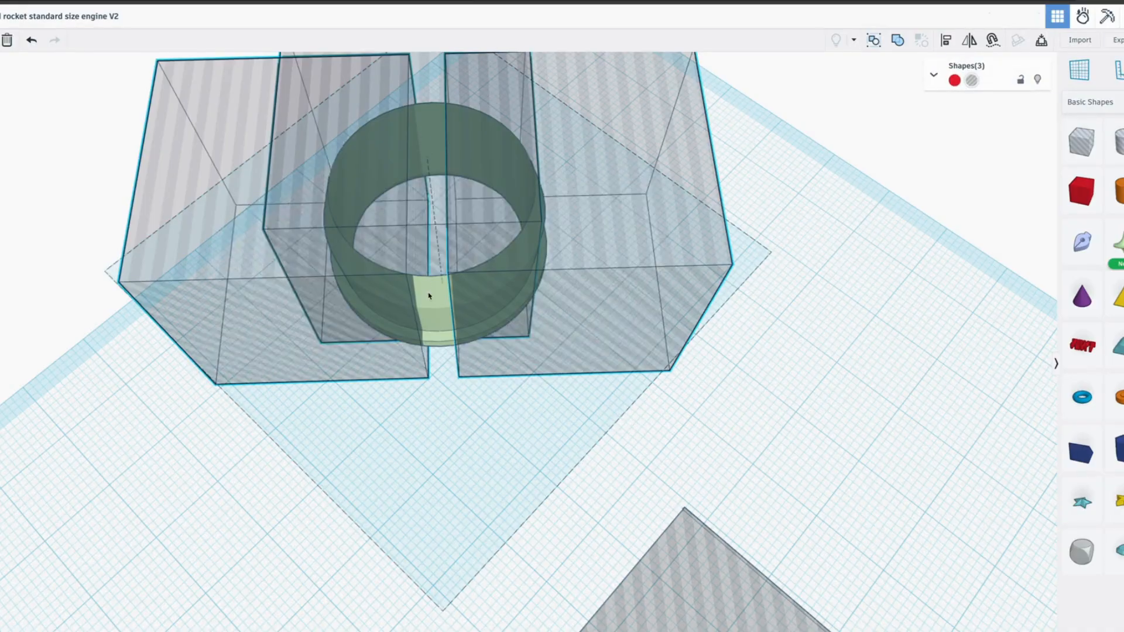
{"action": "left_click", "coordinate": [429, 296], "text": "shift"}
{"action": "key", "text": "ctrl+g"}
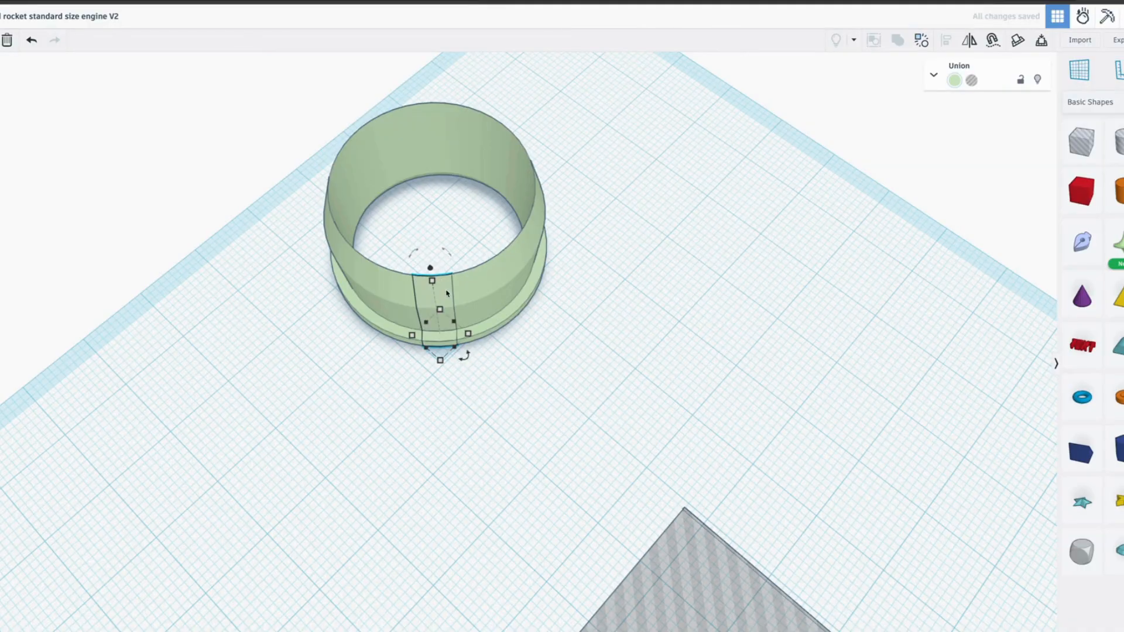
Step: Duplicate the clip together with the ring around the ring's centre to make eight evenly spaced clips, and remove the full rings
{"action": "left_click", "coordinate": [481, 287], "text": "shift"}
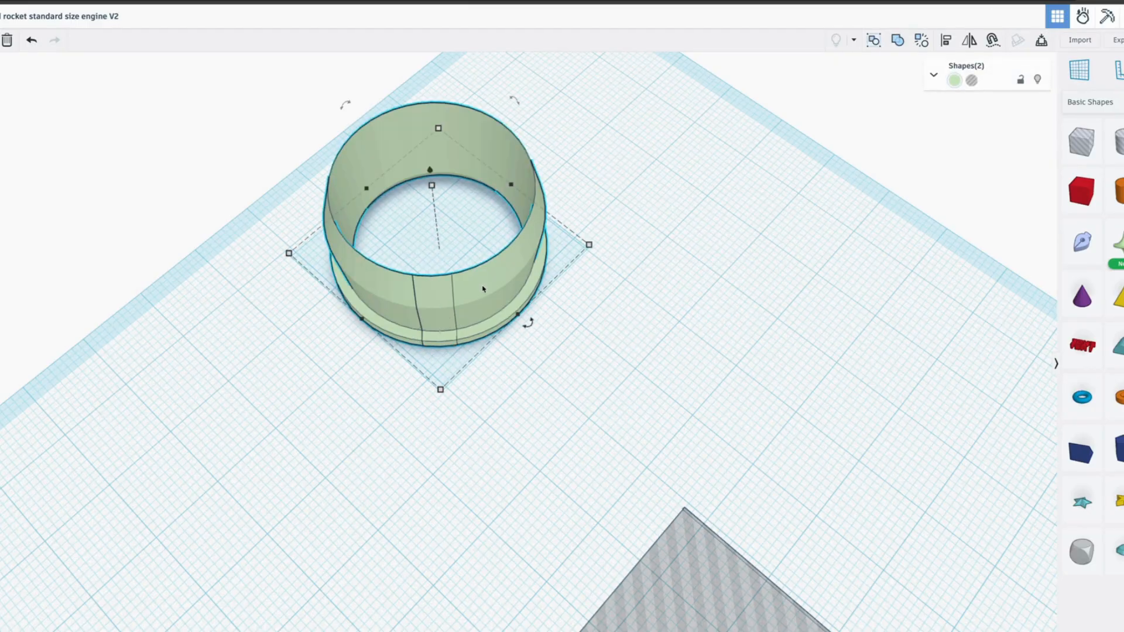
{"action": "left_click", "coordinate": [483, 289], "text": "shift"}
{"action": "left_click", "coordinate": [484, 289], "text": "shift"}
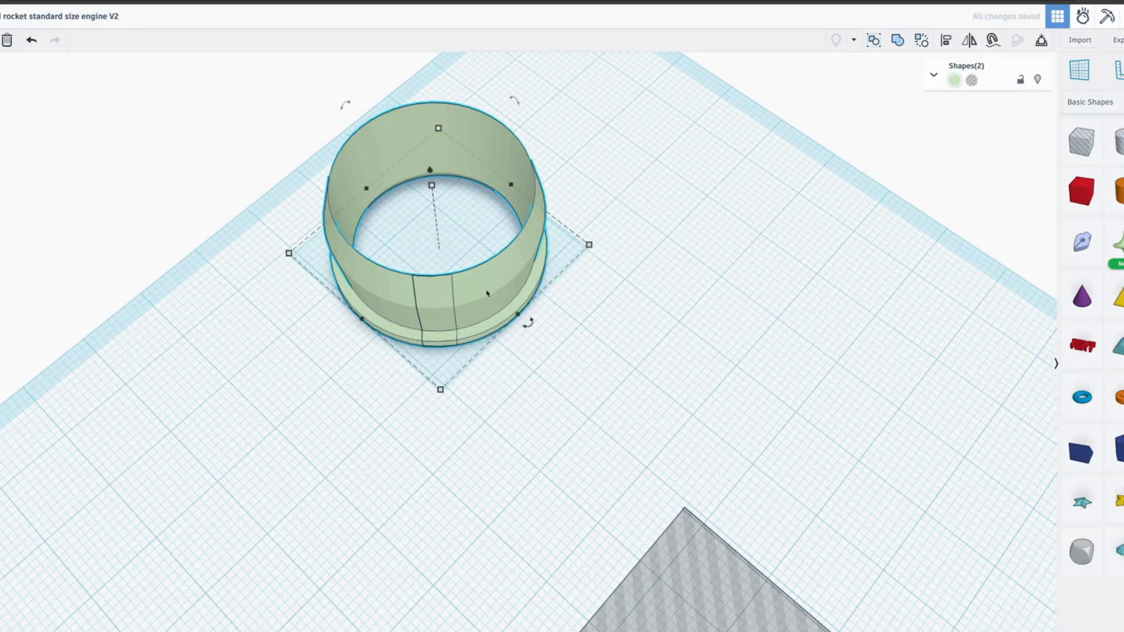
{"action": "left_click_drag", "start_coordinate": [527, 323], "coordinate": [540, 256]}
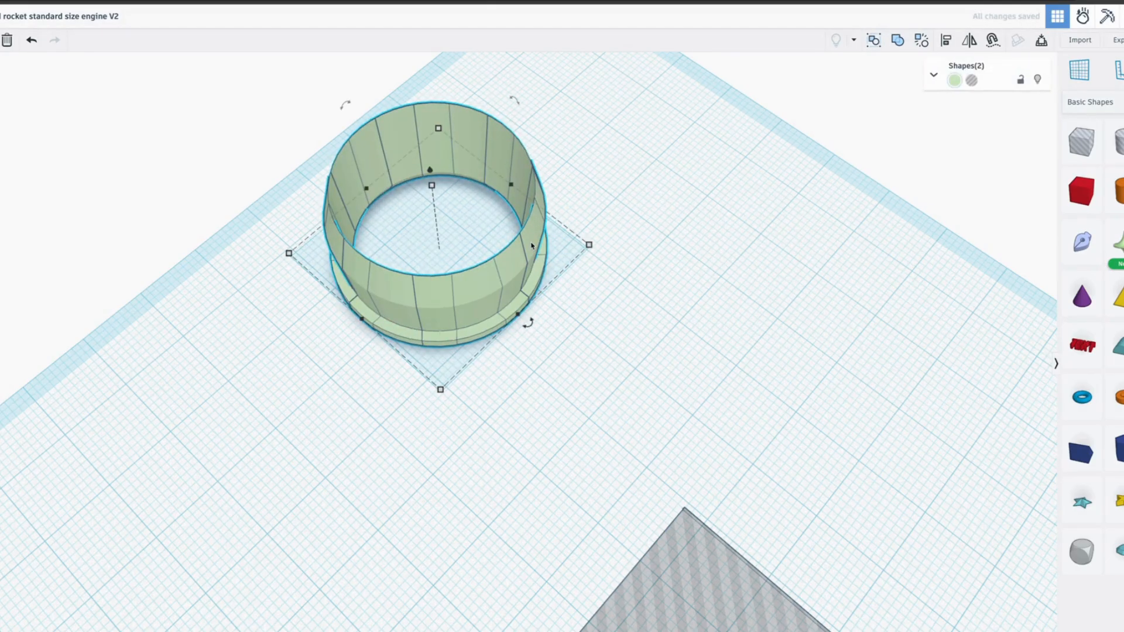
{"action": "key", "text": "ctrl+z"}
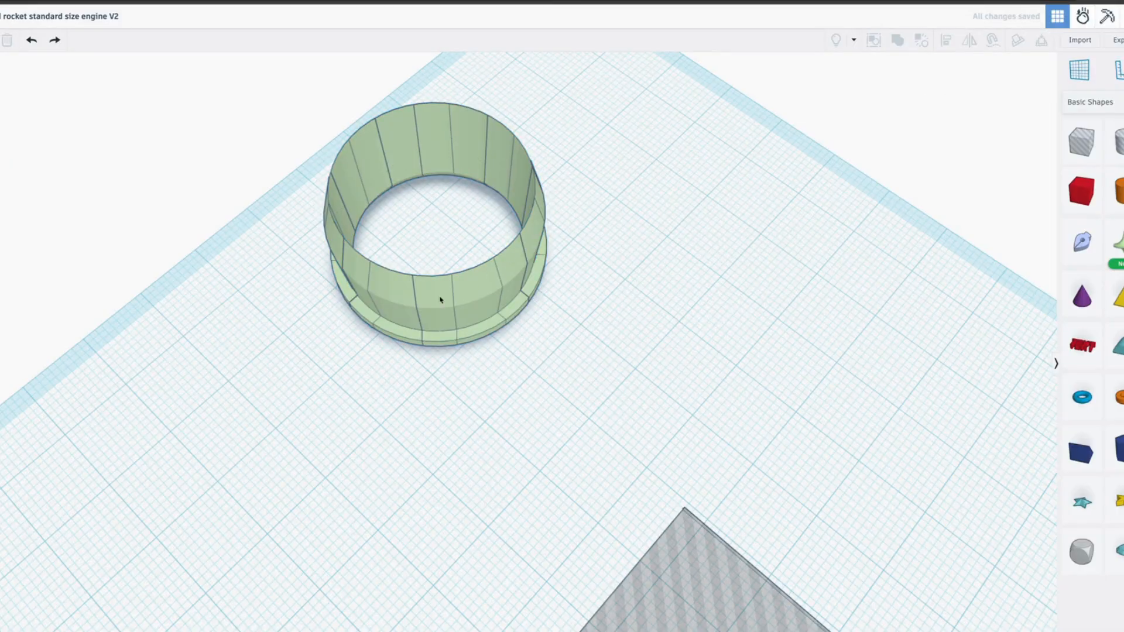
{"action": "key", "text": "ctrl+y"}
{"action": "key", "text": "ctrl+y"}
{"action": "right_click_drag", "start_coordinate": [393, 367], "coordinate": [429, 485]}
{"action": "right_click_drag", "start_coordinate": [634, 391], "coordinate": [378, 132]}
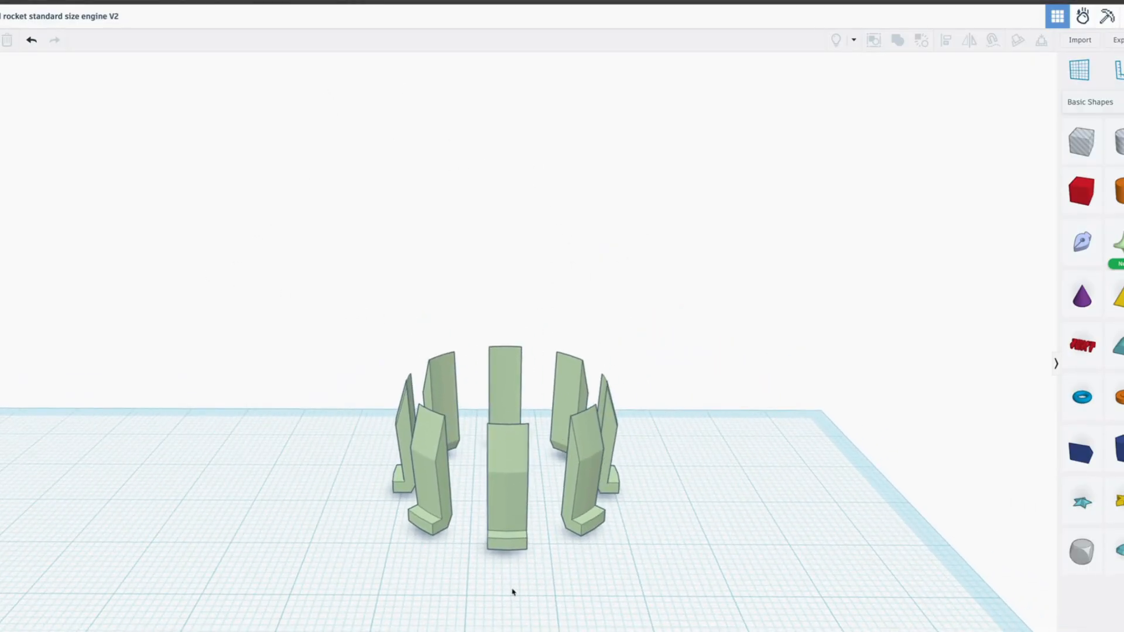
Step: Examine the clips along the nose cone half's open edge and the flat hole box lying beneath it
{"action": "right_click_drag", "start_coordinate": [620, 318], "coordinate": [123, 342]}
{"action": "middle_click_drag", "start_coordinate": [479, 293], "coordinate": [311, 614]}
{"action": "right_click_drag", "start_coordinate": [545, 492], "coordinate": [148, 436]}
{"action": "middle_click_drag", "start_coordinate": [690, 543], "coordinate": [407, 499]}
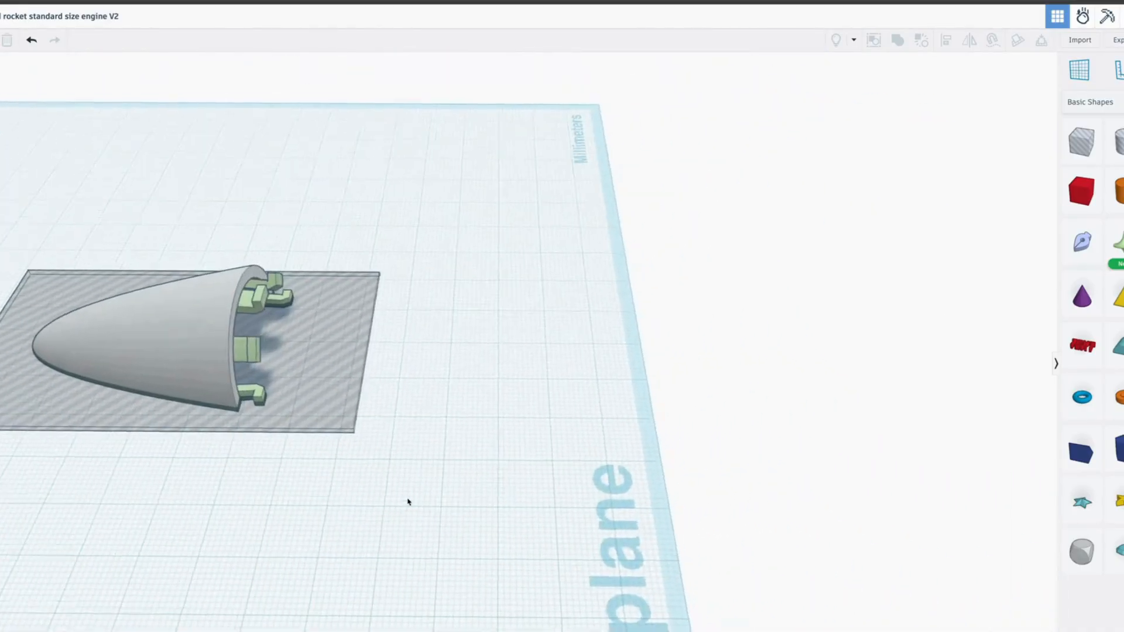
{"action": "scroll", "coordinate": [386, 531], "scroll_direction": "down", "scroll_amount": 3}
{"action": "scroll", "coordinate": [592, 580], "scroll_direction": "up", "scroll_amount": 6}
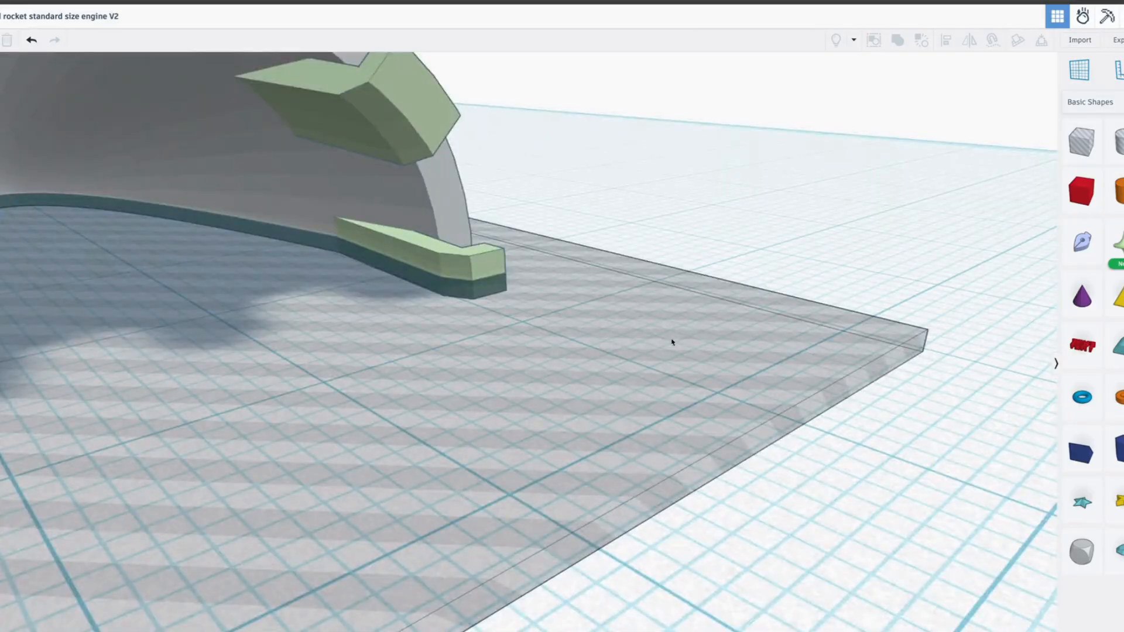
{"action": "right_click_drag", "start_coordinate": [672, 342], "coordinate": [515, 315]}
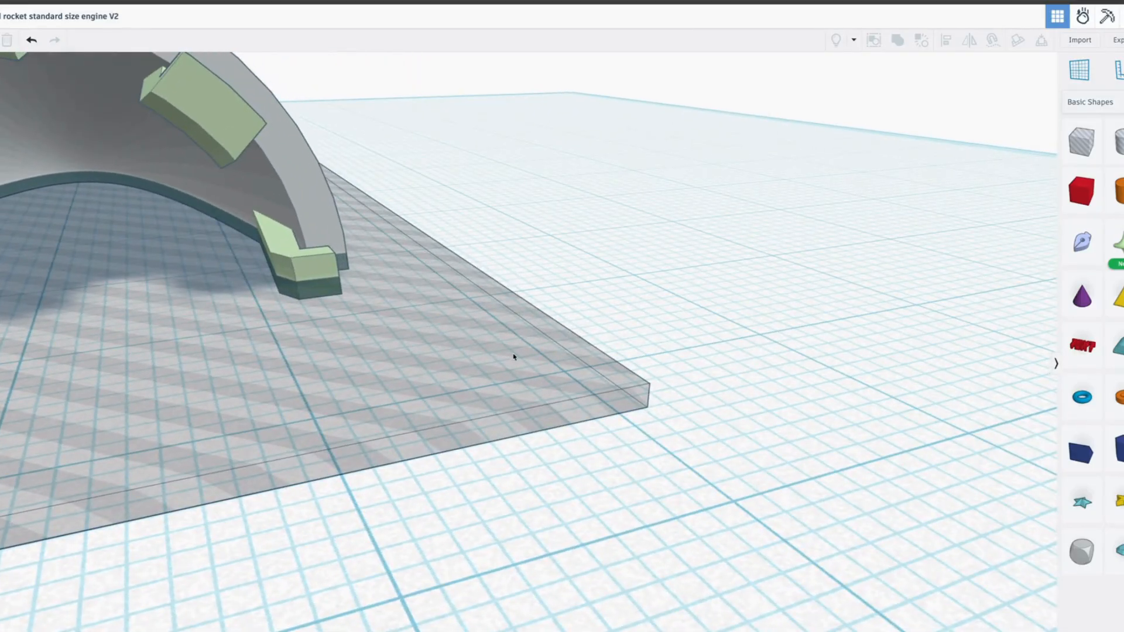
{"action": "left_click", "coordinate": [436, 372]}
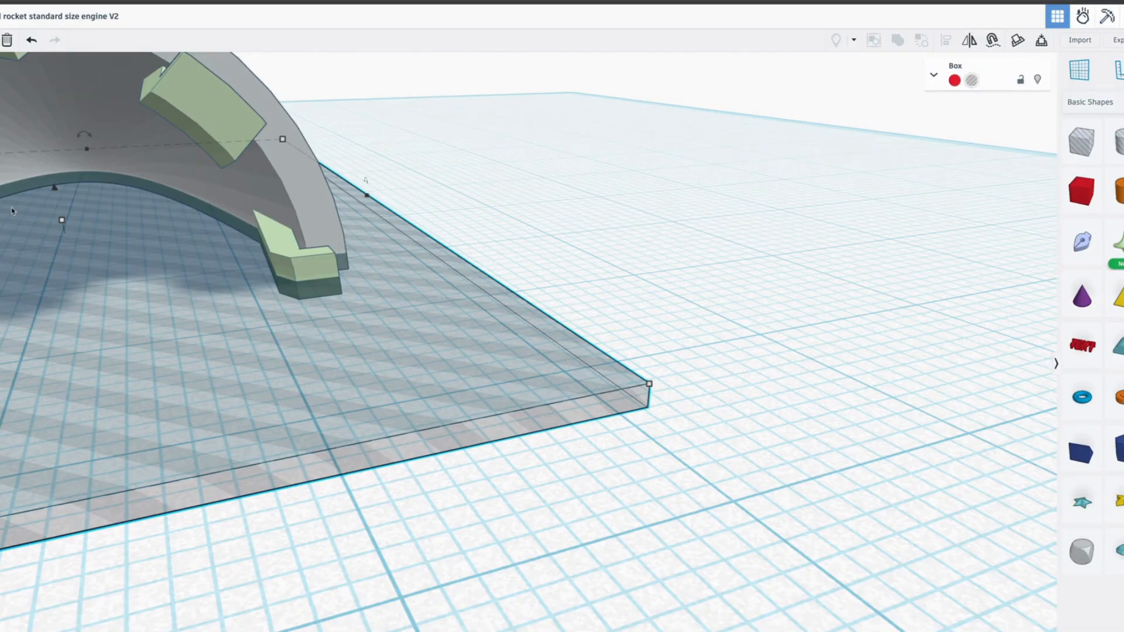
{"action": "left_click", "coordinate": [615, 345]}
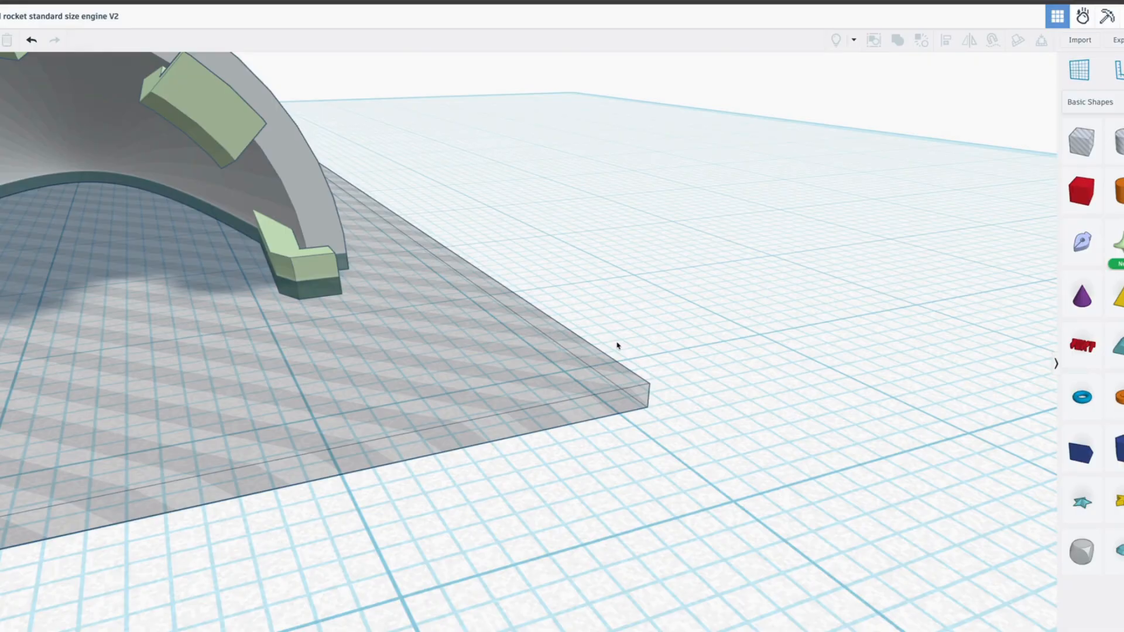
Step: Delete the circle of clips, the nose cone half and its flat hole box from the workplane
{"action": "scroll", "coordinate": [615, 342], "scroll_direction": "down", "scroll_amount": 10}
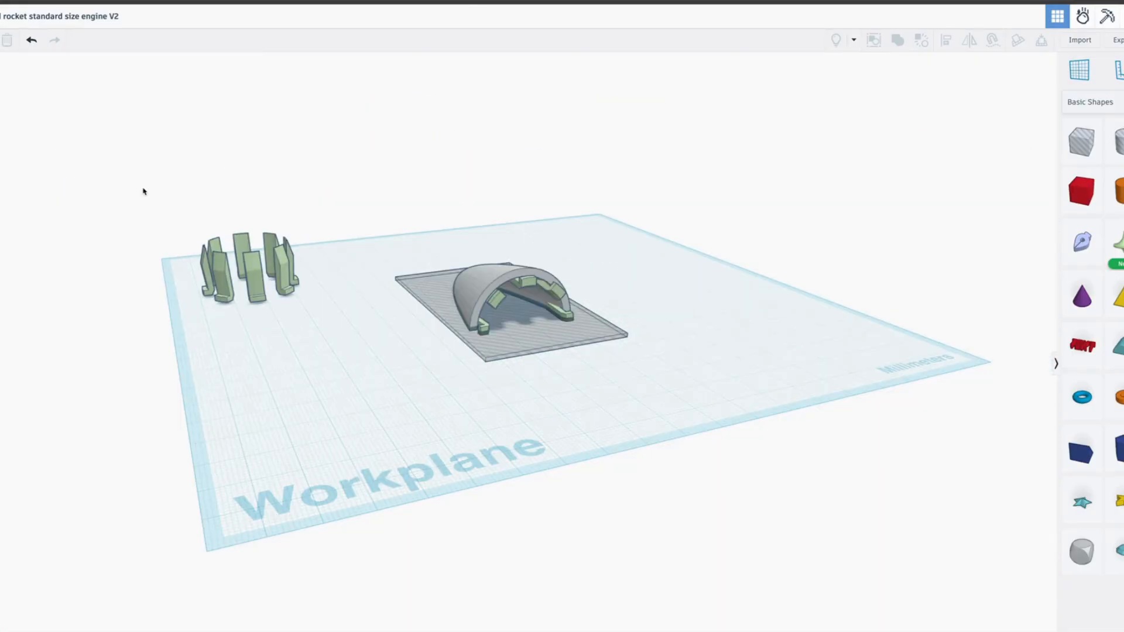
{"action": "left_click_drag", "start_coordinate": [119, 195], "coordinate": [719, 402]}
{"action": "key", "text": "Delete"}
Step: Examine the finned rocket body, both finished nose cone halves and the black Estes A,B,C size motor beside it
{"action": "right_click_drag", "start_coordinate": [524, 454], "coordinate": [818, 428]}
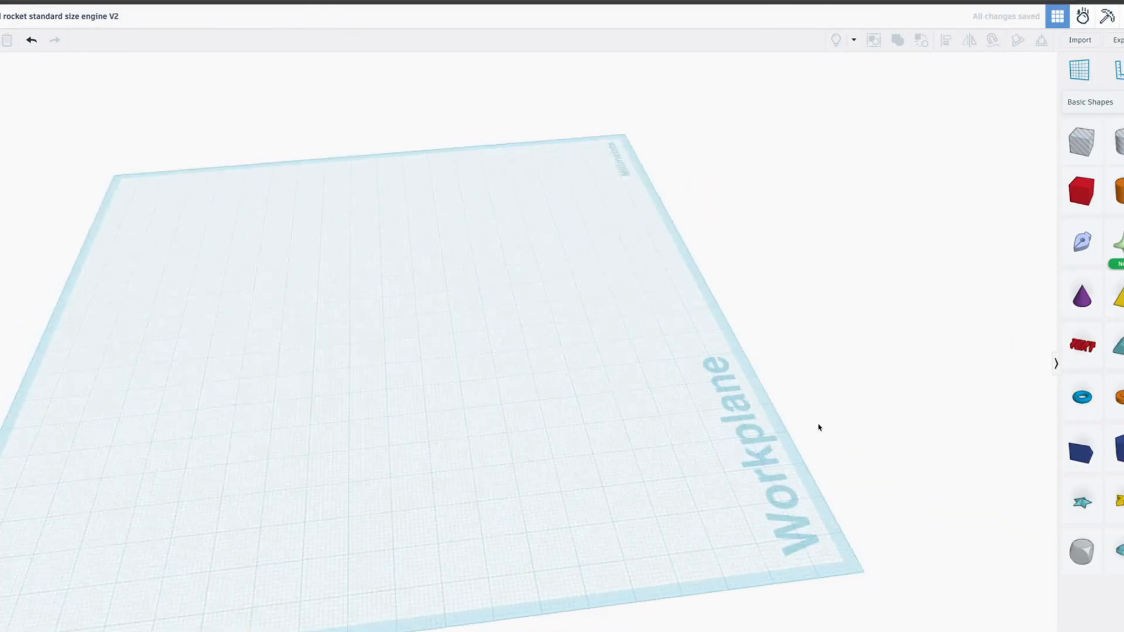
{"action": "middle_click_drag", "start_coordinate": [772, 296], "coordinate": [117, 292]}
{"action": "middle_click_drag", "start_coordinate": [763, 363], "coordinate": [232, 343]}
{"action": "middle_click_drag", "start_coordinate": [537, 346], "coordinate": [411, 354]}
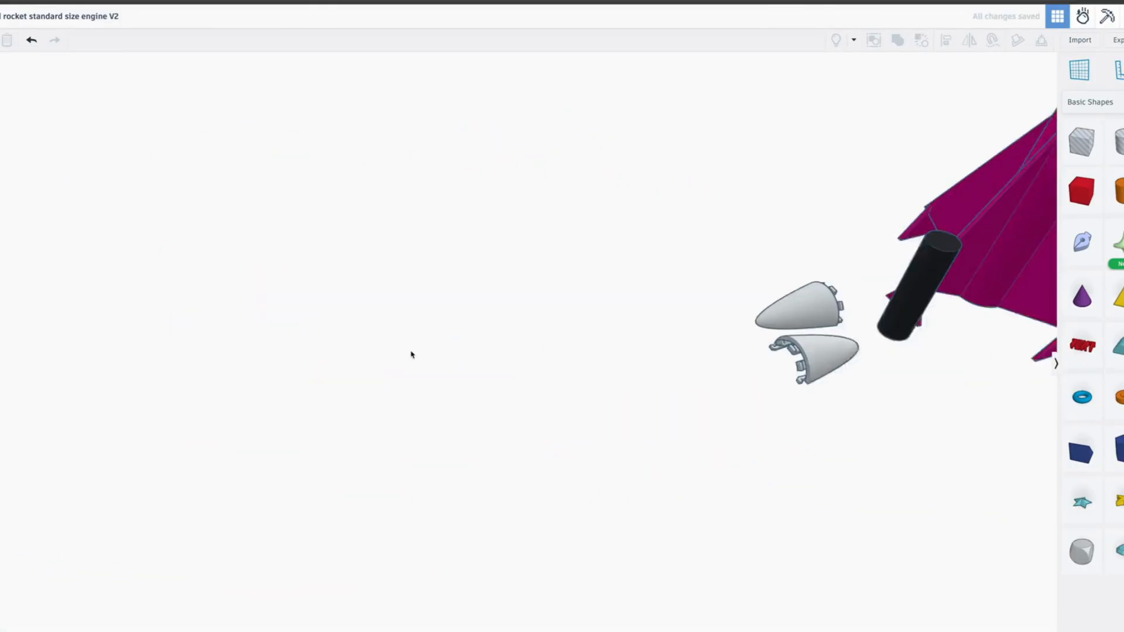
{"action": "scroll", "coordinate": [642, 331], "scroll_direction": "down", "scroll_amount": 3}
{"action": "left_click_drag", "start_coordinate": [577, 161], "coordinate": [136, 315]}
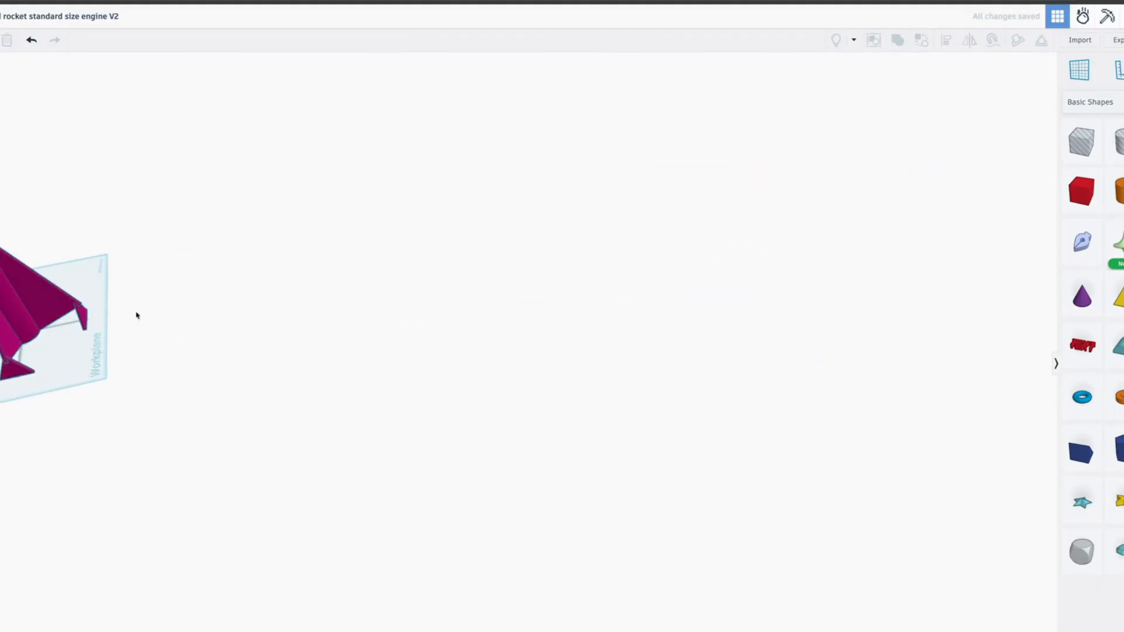
{"action": "middle_click_drag", "start_coordinate": [136, 315], "coordinate": [664, 340]}
{"action": "scroll", "coordinate": [475, 403], "scroll_direction": "up", "scroll_amount": 5}
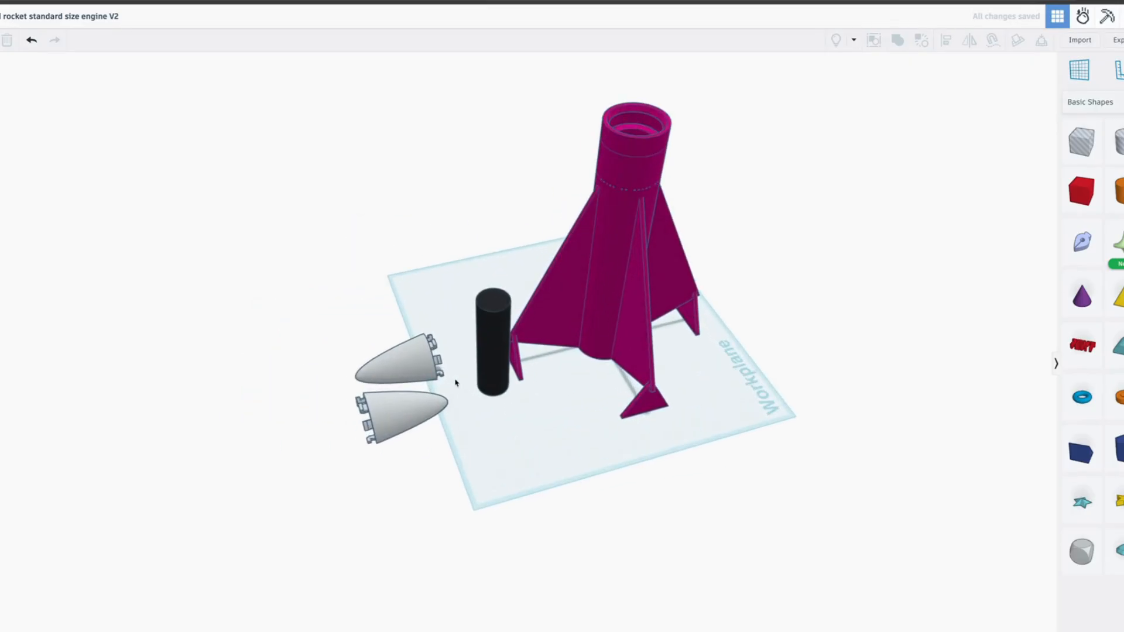
{"action": "middle_click_drag", "start_coordinate": [620, 296], "coordinate": [434, 385]}
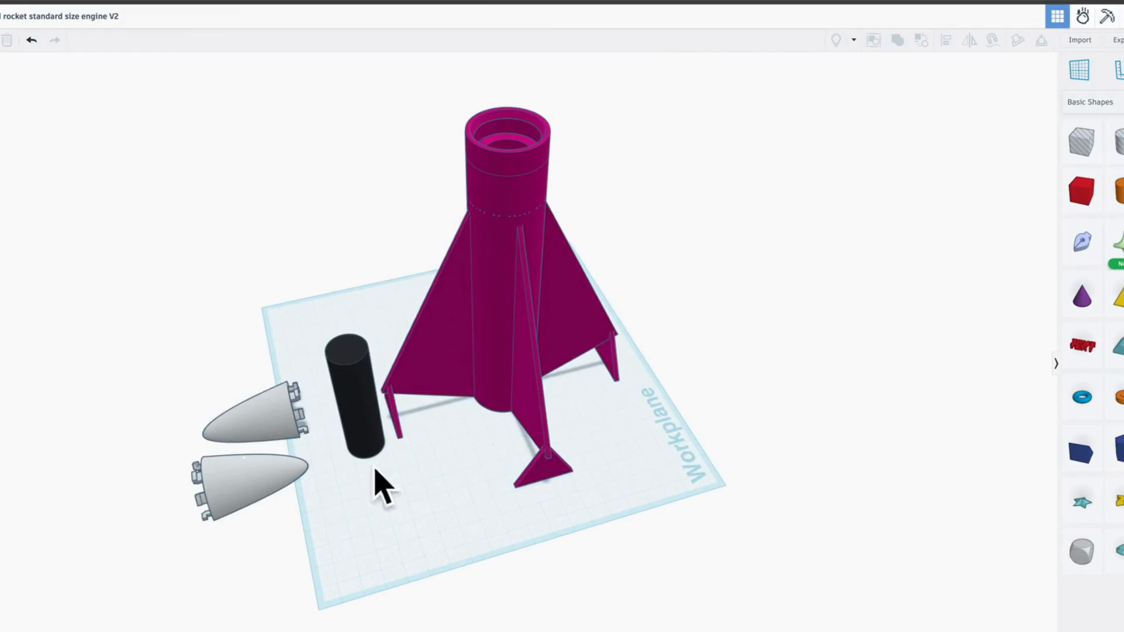
{"action": "left_click", "coordinate": [354, 369]}
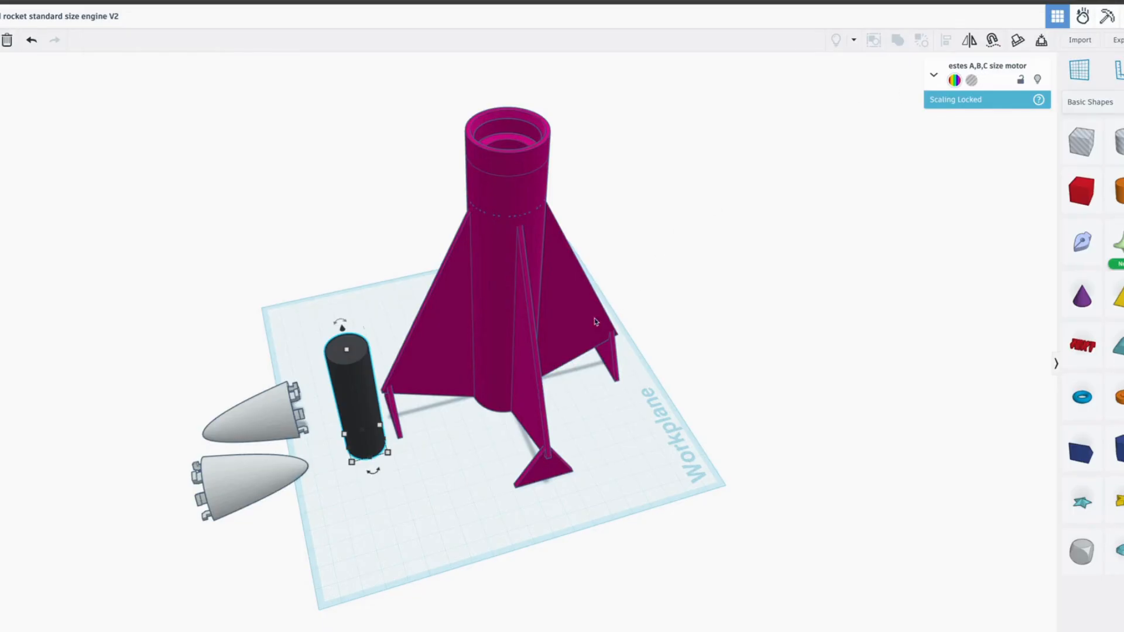
{"action": "left_click", "coordinate": [419, 502]}
Step: Move the motor about 78 mm by 13 mm into the rocket body's central bore and check its fit from above
{"action": "right_click_drag", "start_coordinate": [419, 502], "coordinate": [391, 365]}
{"action": "middle_click_drag", "start_coordinate": [421, 394], "coordinate": [313, 512]}
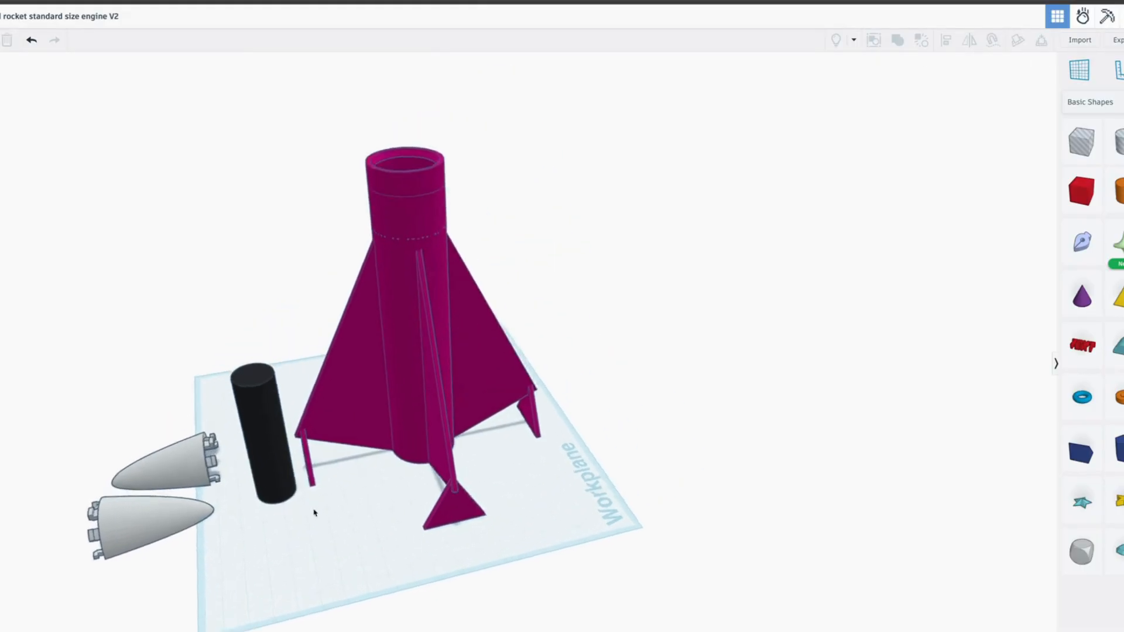
{"action": "right_click_drag", "start_coordinate": [456, 371], "coordinate": [495, 399]}
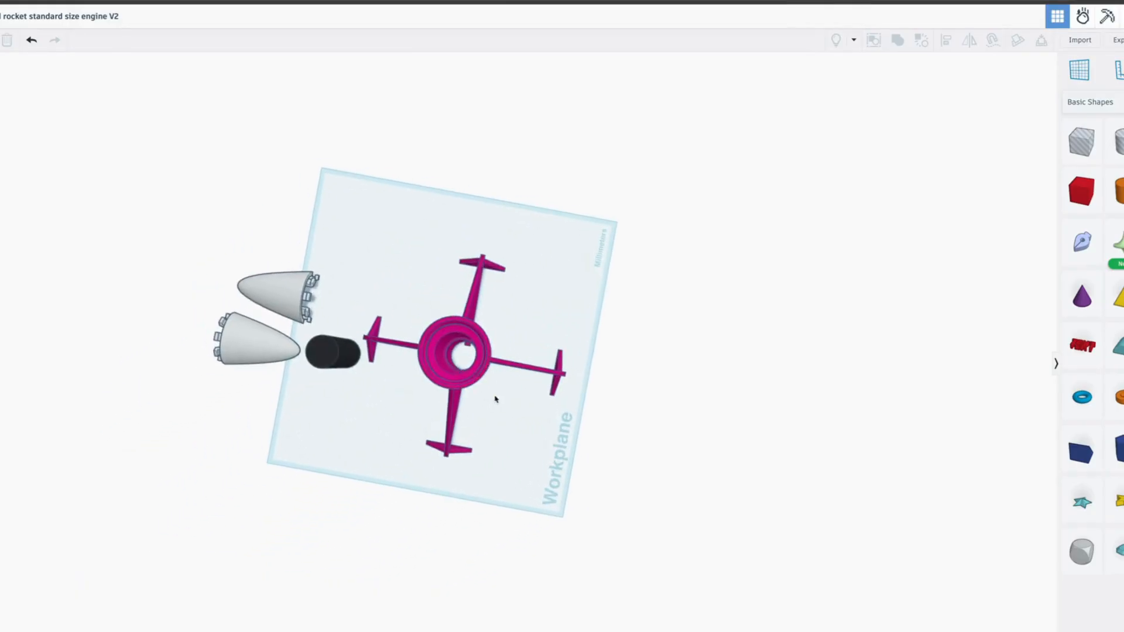
{"action": "left_click_drag", "start_coordinate": [330, 365], "coordinate": [473, 369]}
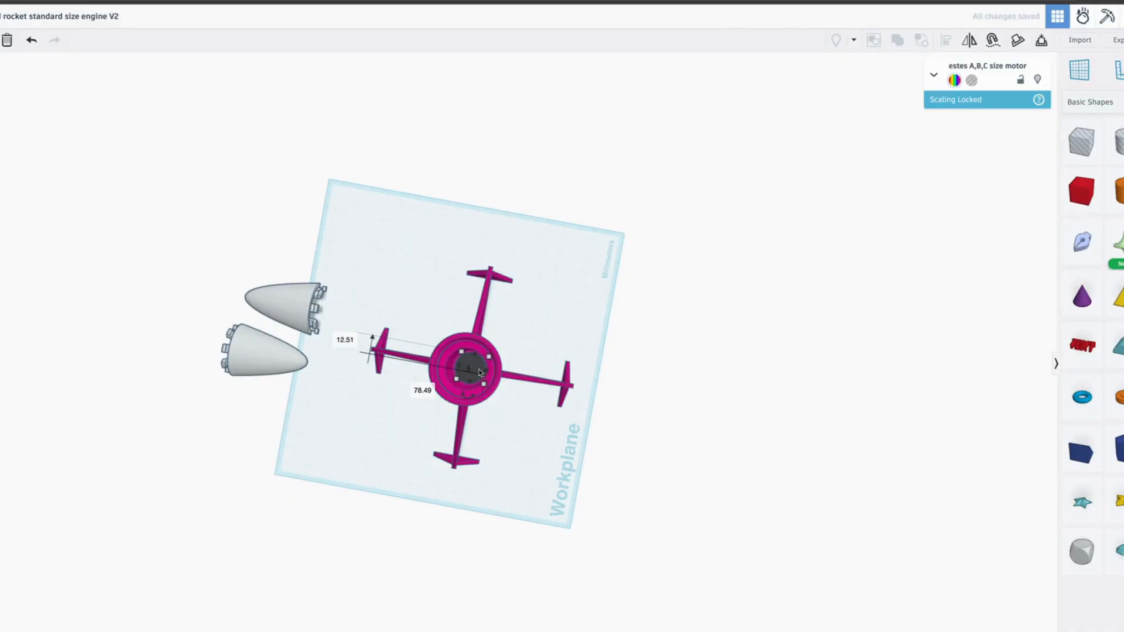
{"action": "scroll", "coordinate": [443, 409], "scroll_direction": "up", "scroll_amount": 10}
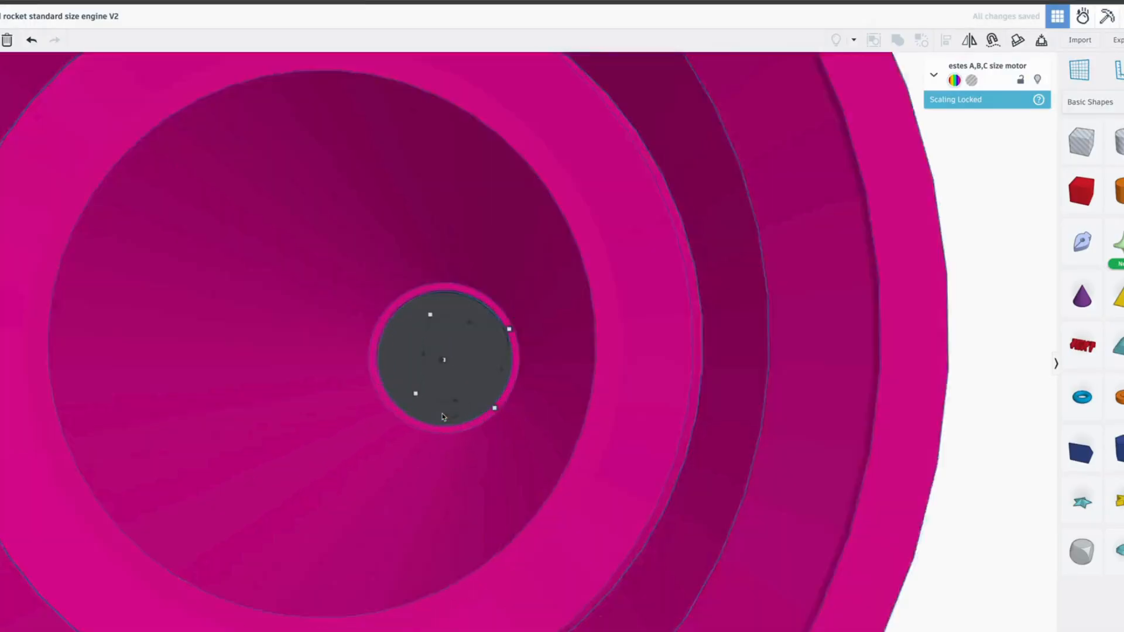
{"action": "scroll", "coordinate": [443, 417], "scroll_direction": "up", "scroll_amount": 3}
{"action": "scroll", "coordinate": [442, 415], "scroll_direction": "down", "scroll_amount": 12}
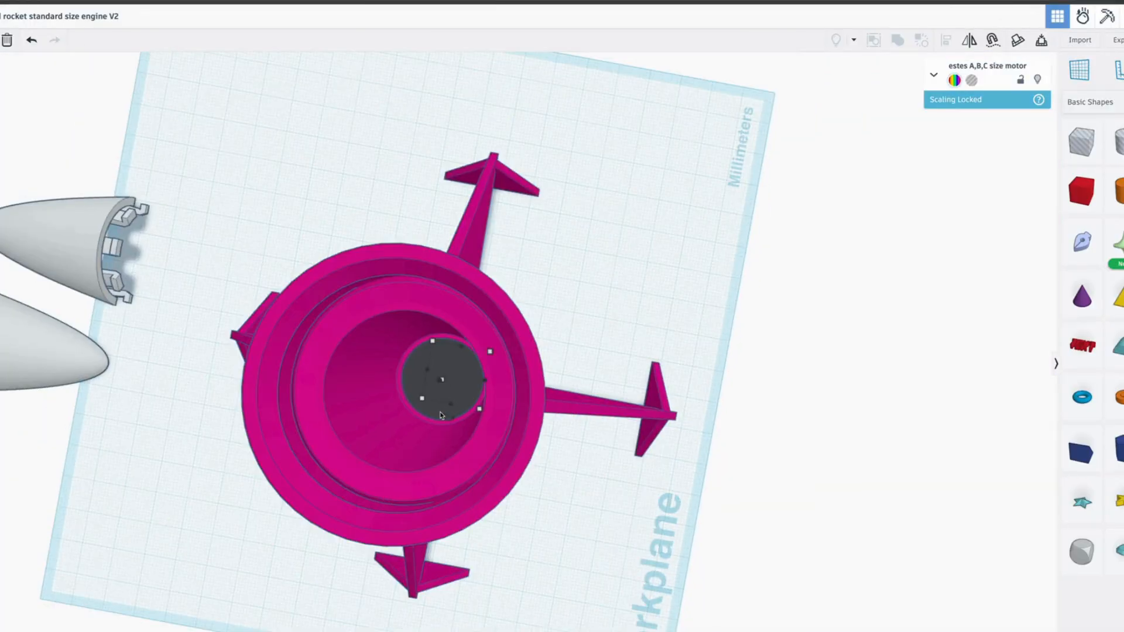
Step: Move the motor out of the bore to stand beside the rocket body, near the nose cone halves
{"action": "left_click_drag", "start_coordinate": [459, 363], "coordinate": [113, 423]}
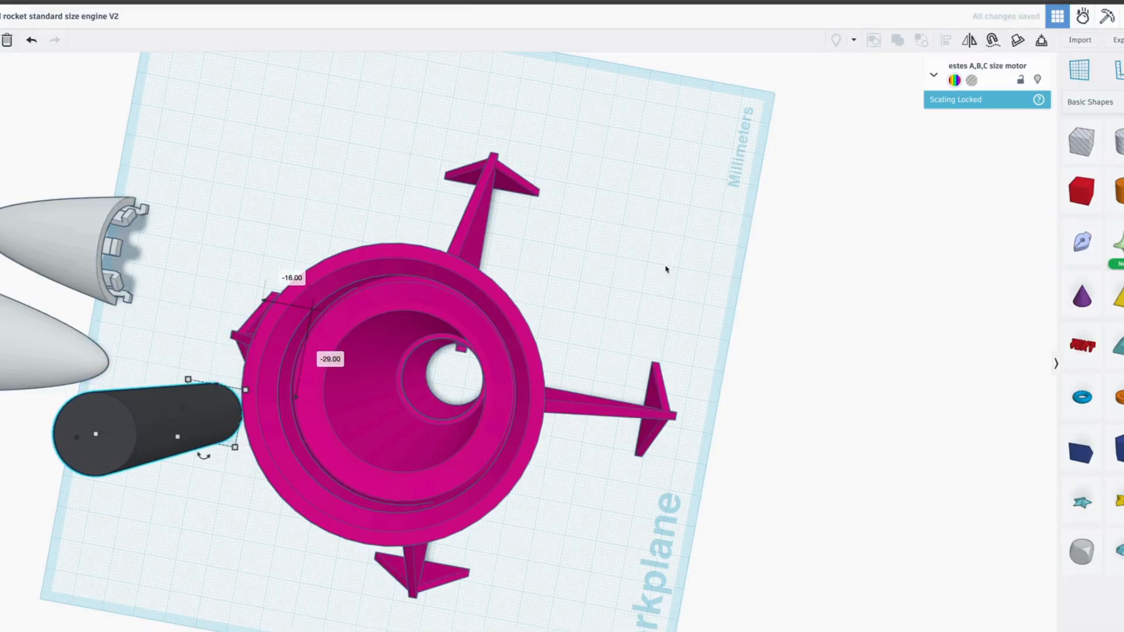
{"action": "right_click_drag", "start_coordinate": [648, 379], "coordinate": [608, 427]}
{"action": "right_click_drag", "start_coordinate": [235, 520], "coordinate": [235, 481]}
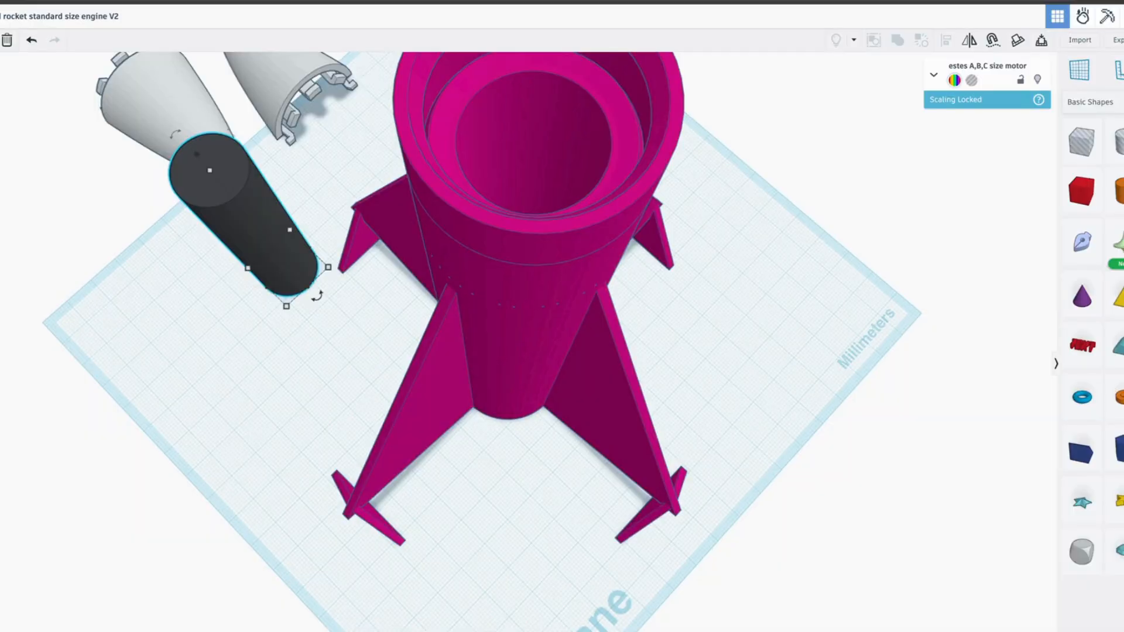